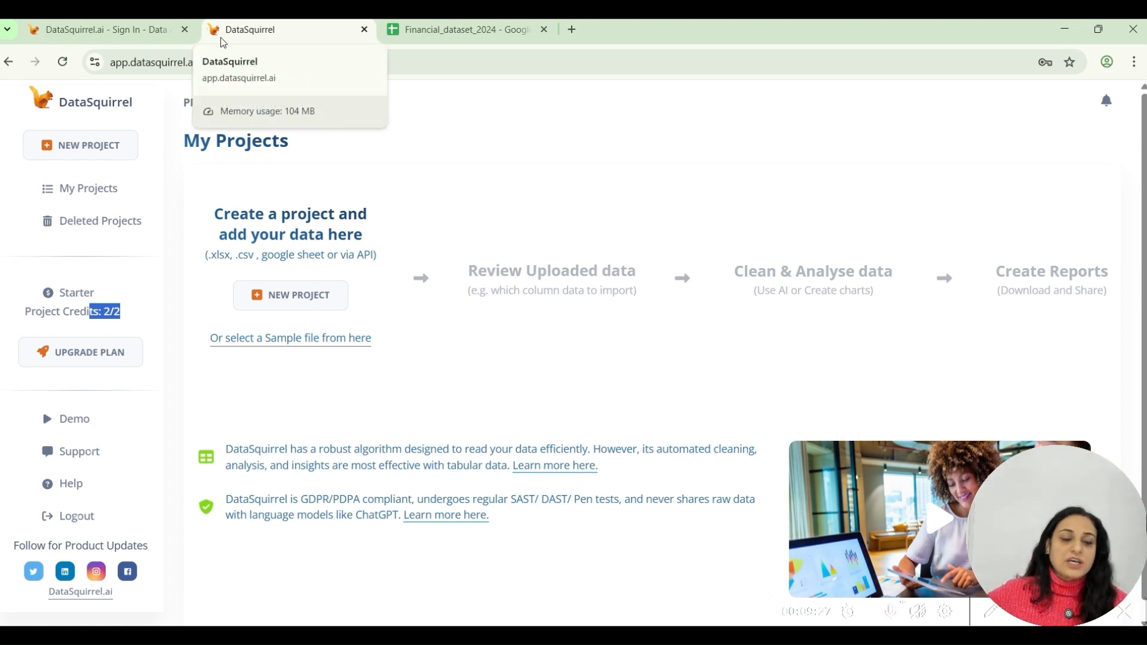
# Look at the DataSquirrel sign-in page, then check the plan and project credits on the My Projects page.
pyautogui.click(153, 29)
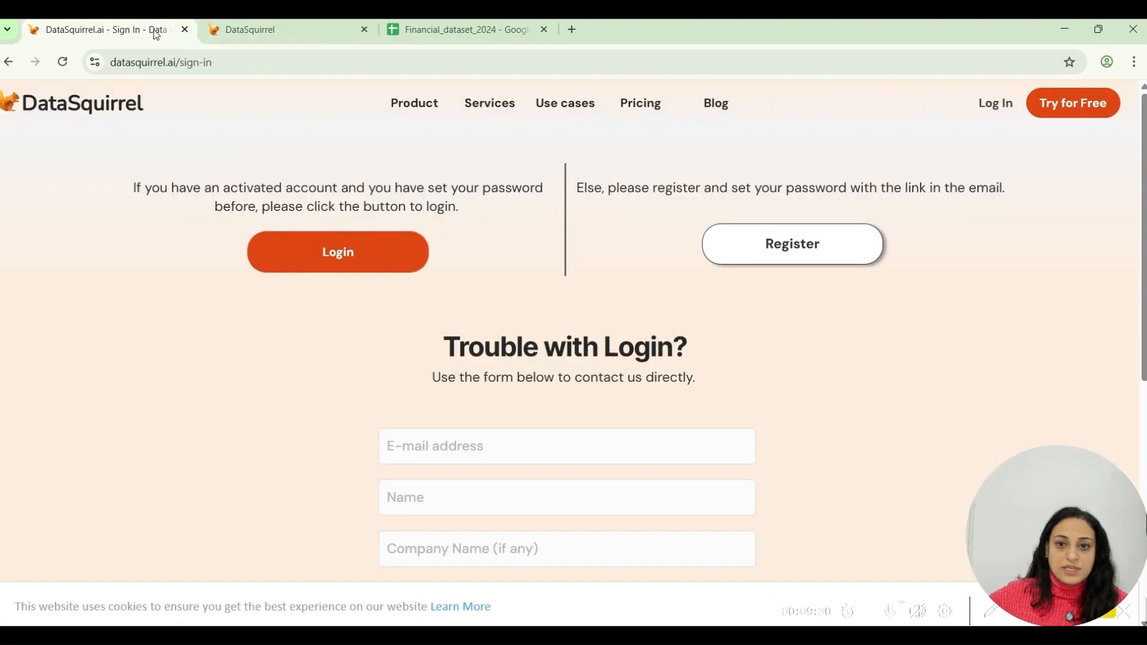
pyautogui.click(313, 38)
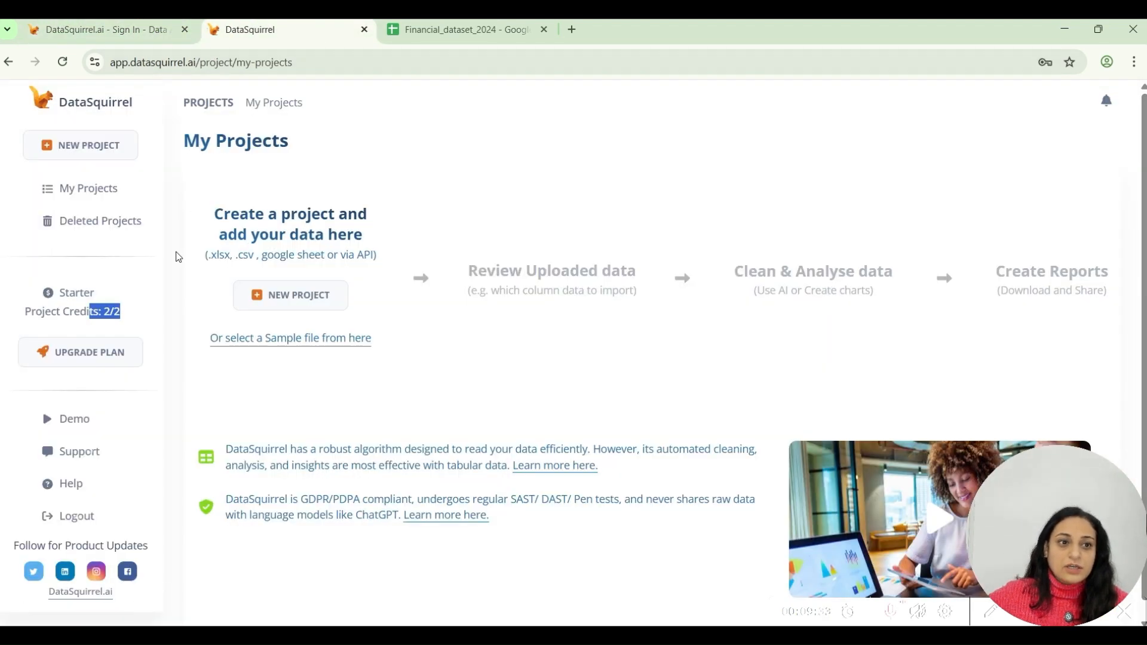
pyautogui.click(47, 307)
pyautogui.moveTo(31, 308); pyautogui.dragTo(120, 312)
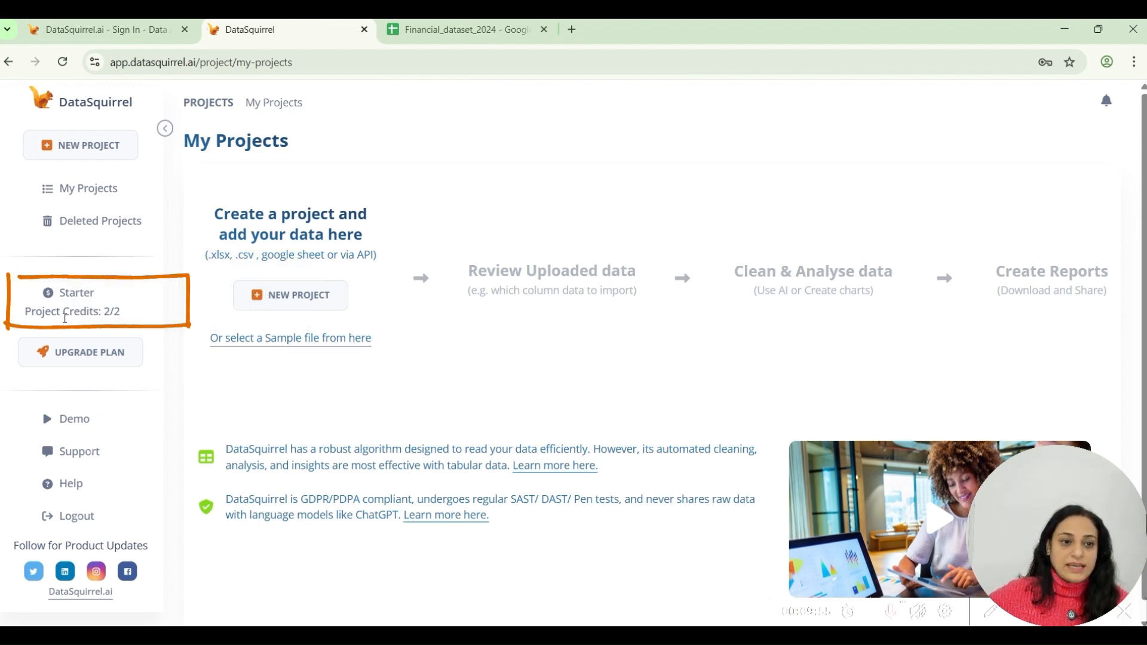
pyautogui.doubleClick(94, 310)
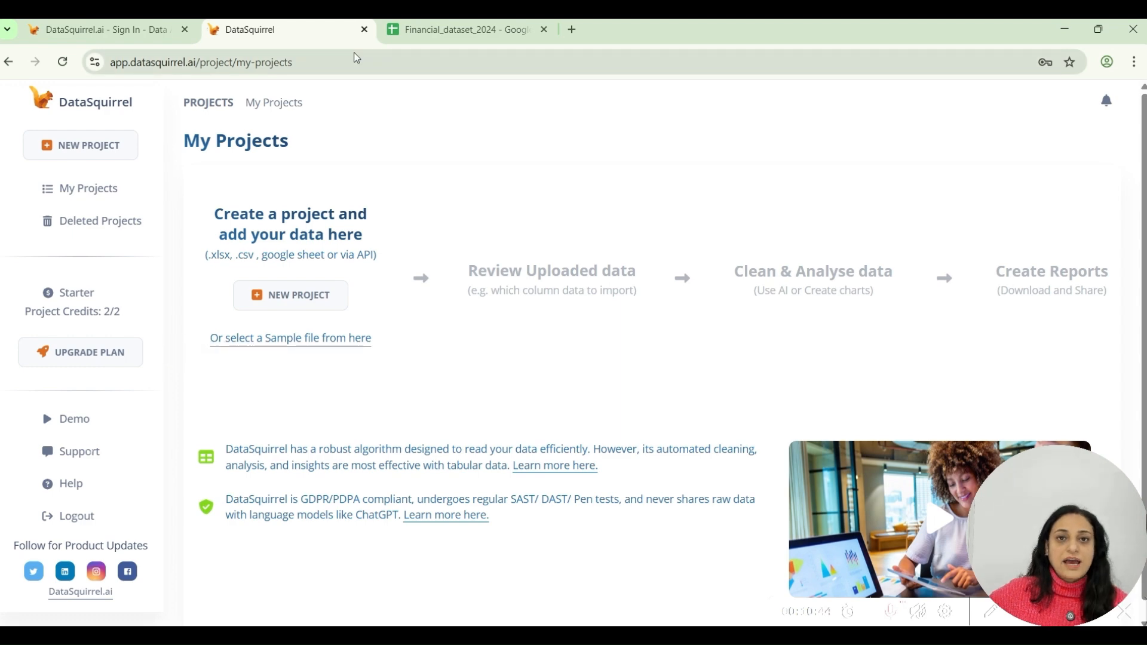
# Switch to the Financial_dataset_2024 Google Sheet and examine the Company column and the rows below.
pyautogui.click(474, 31)
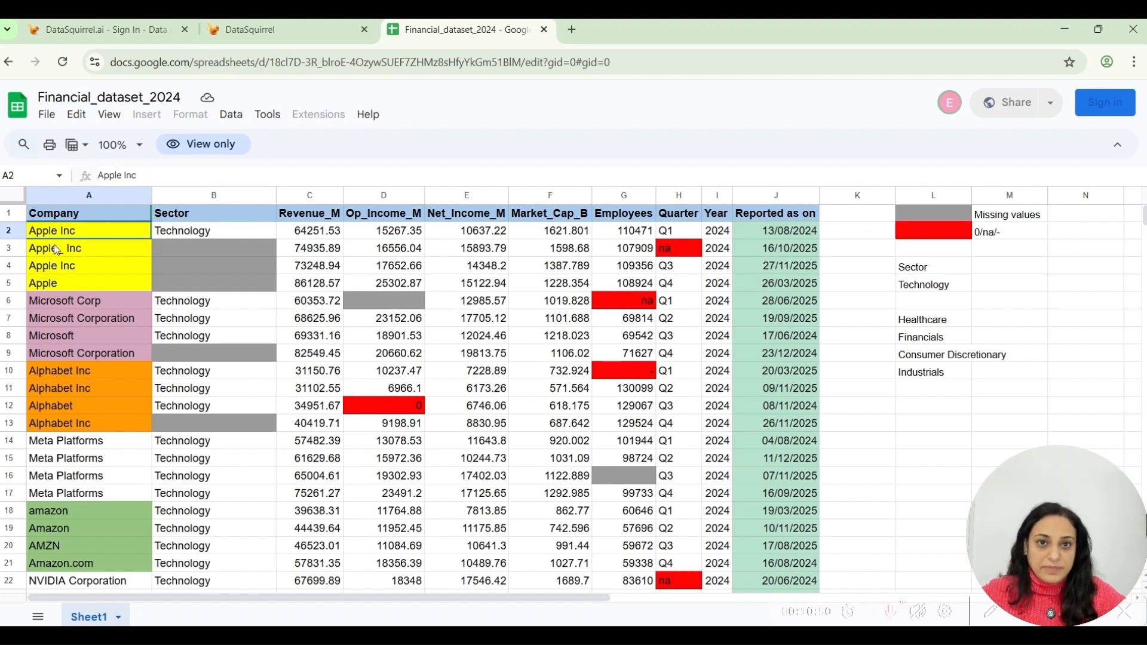
pyautogui.click(78, 197)
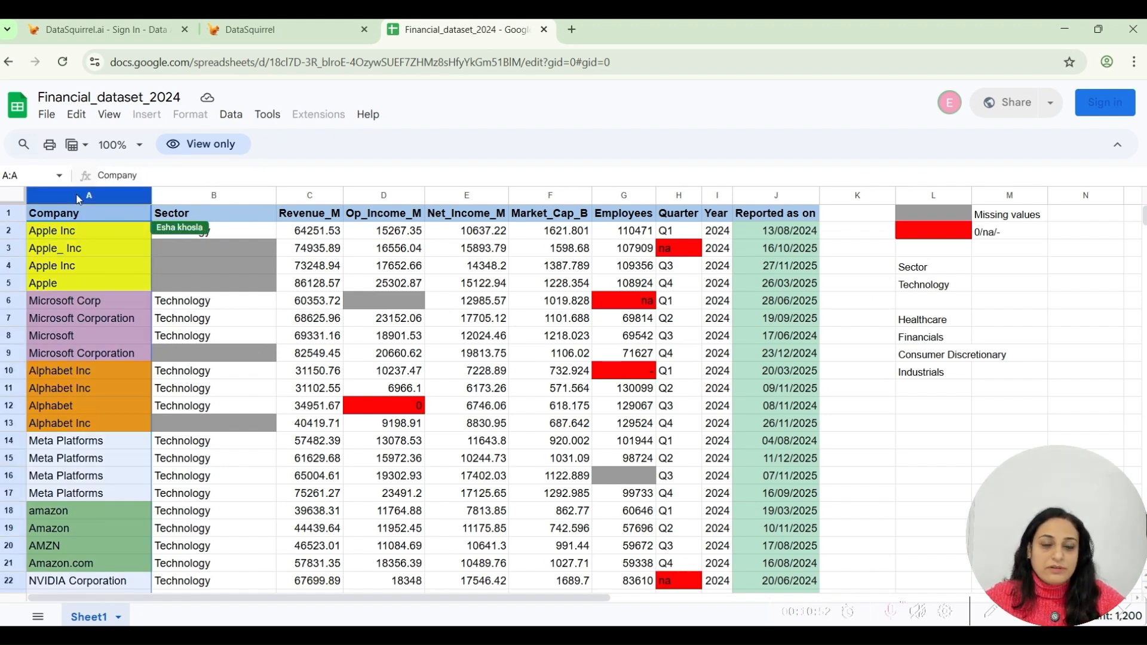
pyautogui.click(88, 248)
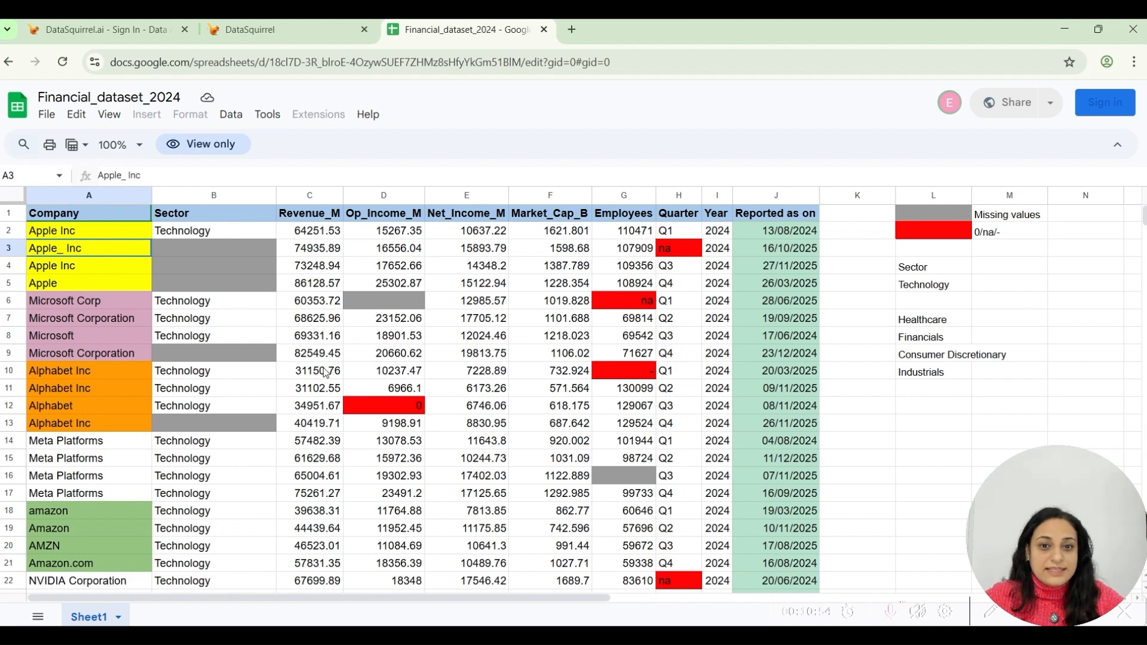
pyautogui.scroll(-3, 385, 439)
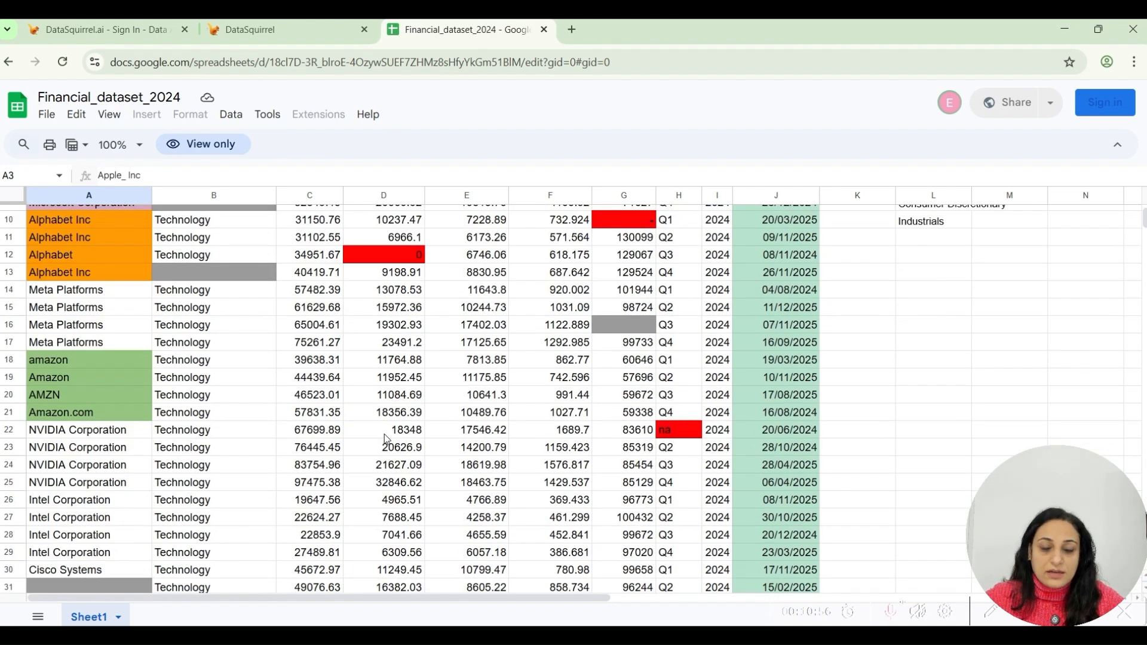
pyautogui.scroll(-2, 385, 439)
pyautogui.scroll(5, 385, 439)
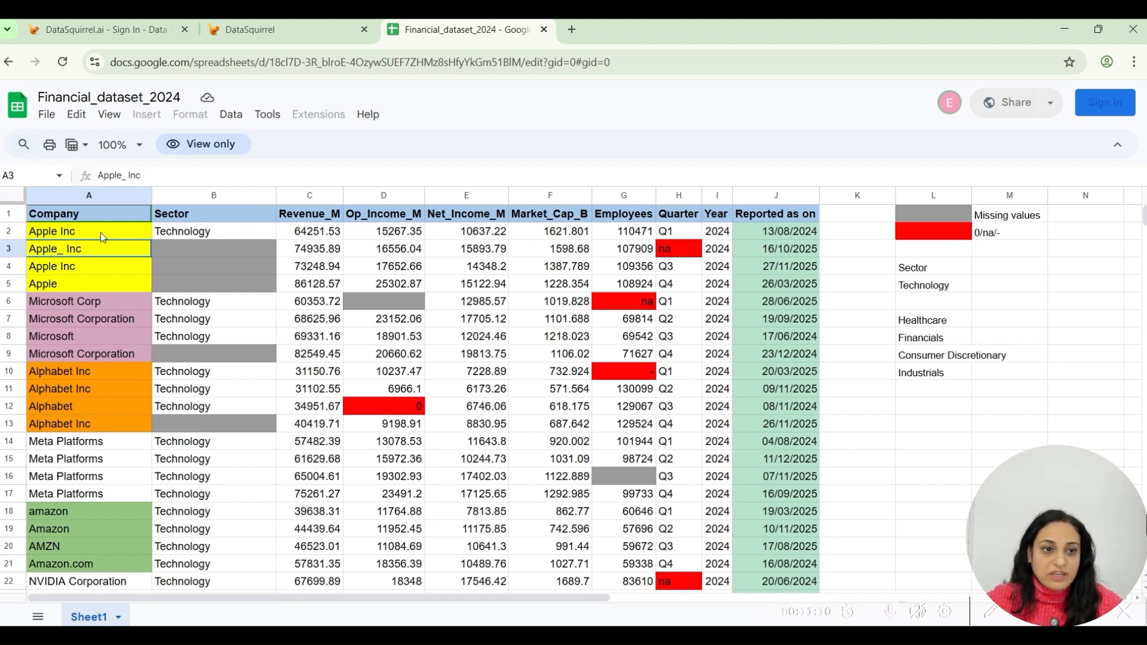
# Review the dataset's columns one by one, from Company through Reported as on.
pyautogui.click(88, 197)
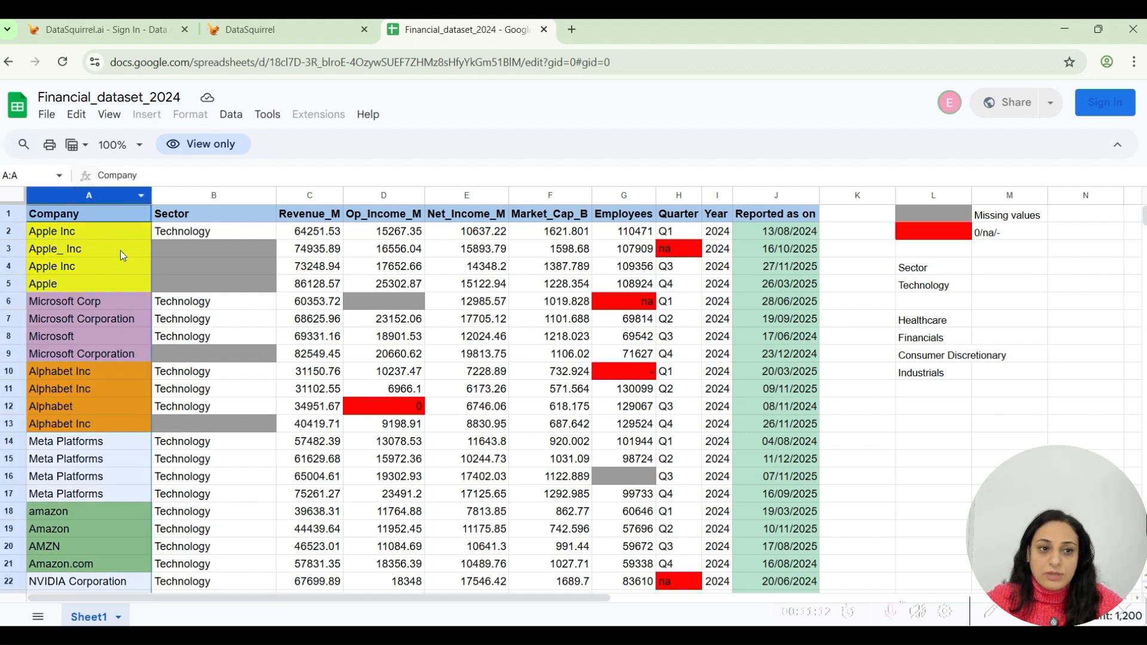
pyautogui.click(193, 198)
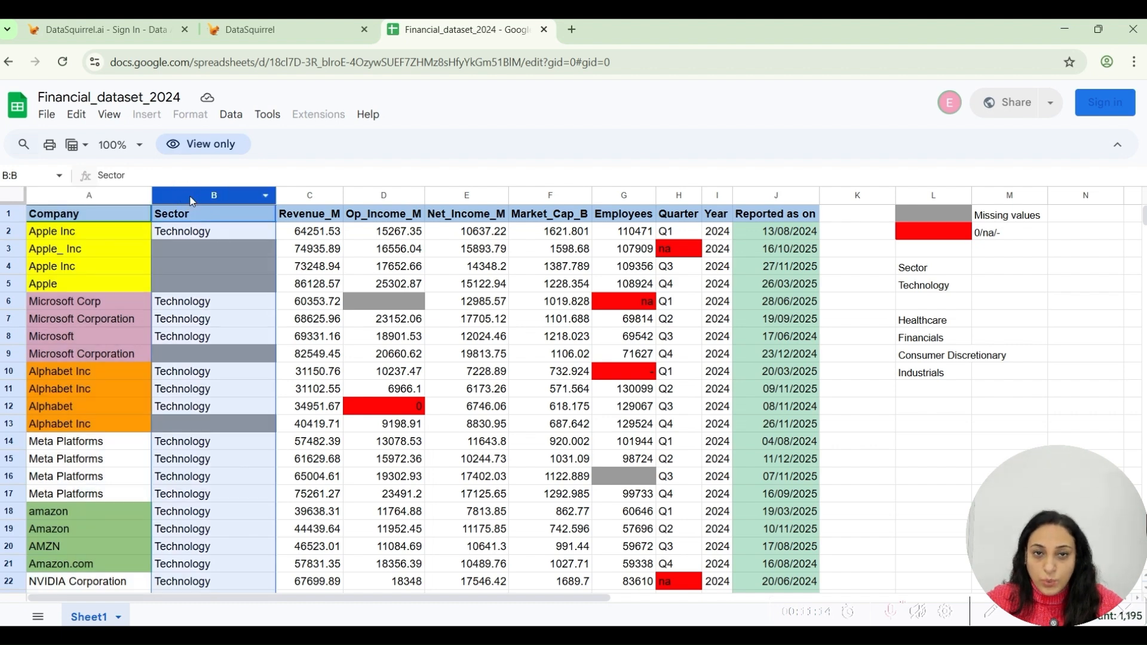
pyautogui.click(306, 197)
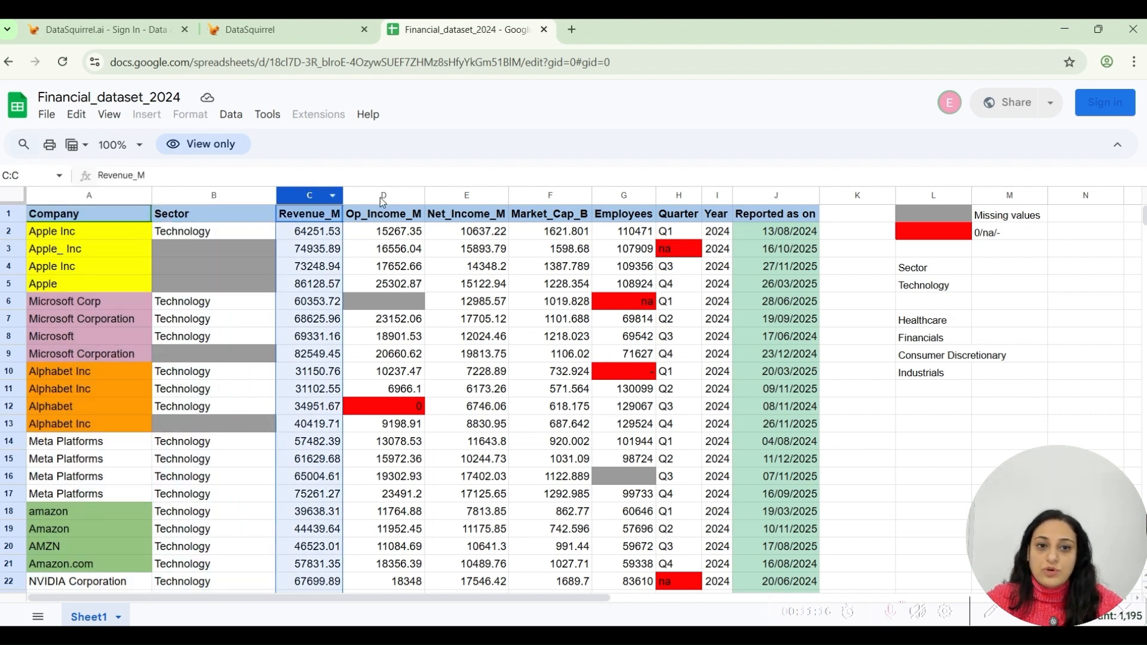
pyautogui.click(382, 200)
pyautogui.click(455, 199)
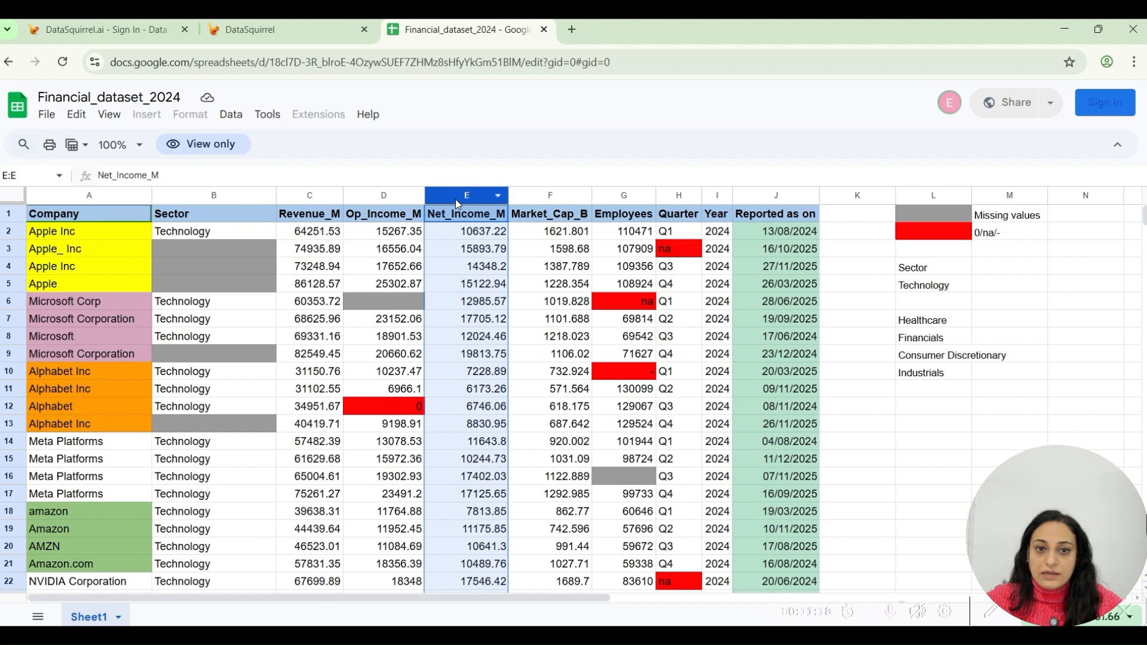
pyautogui.click(539, 200)
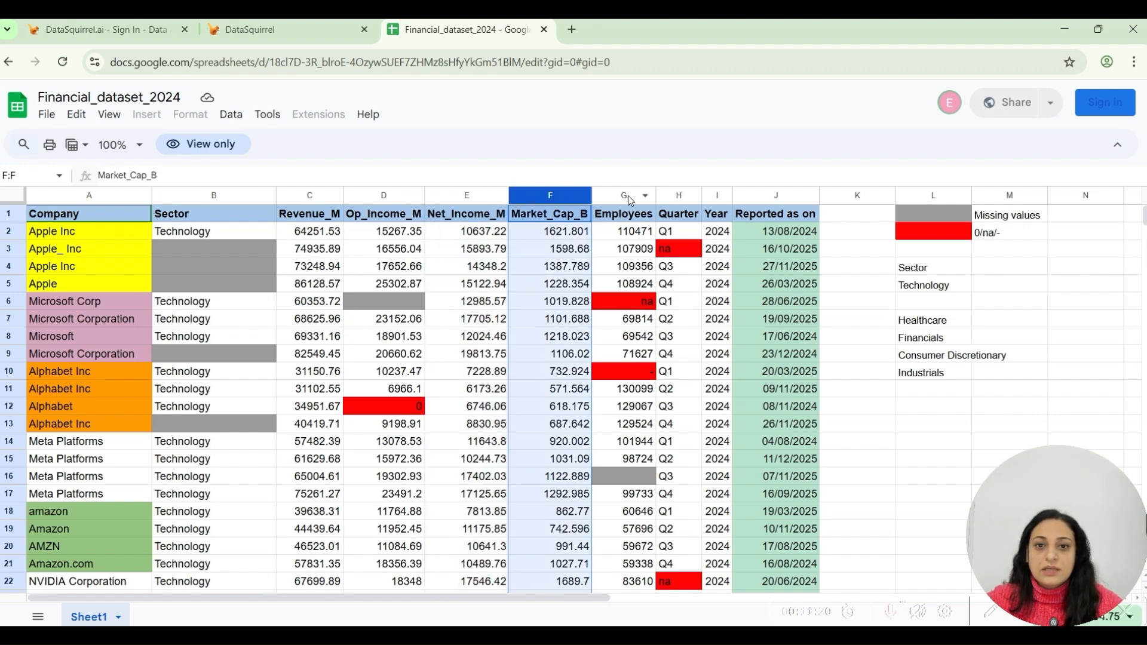
pyautogui.click(627, 198)
pyautogui.click(663, 197)
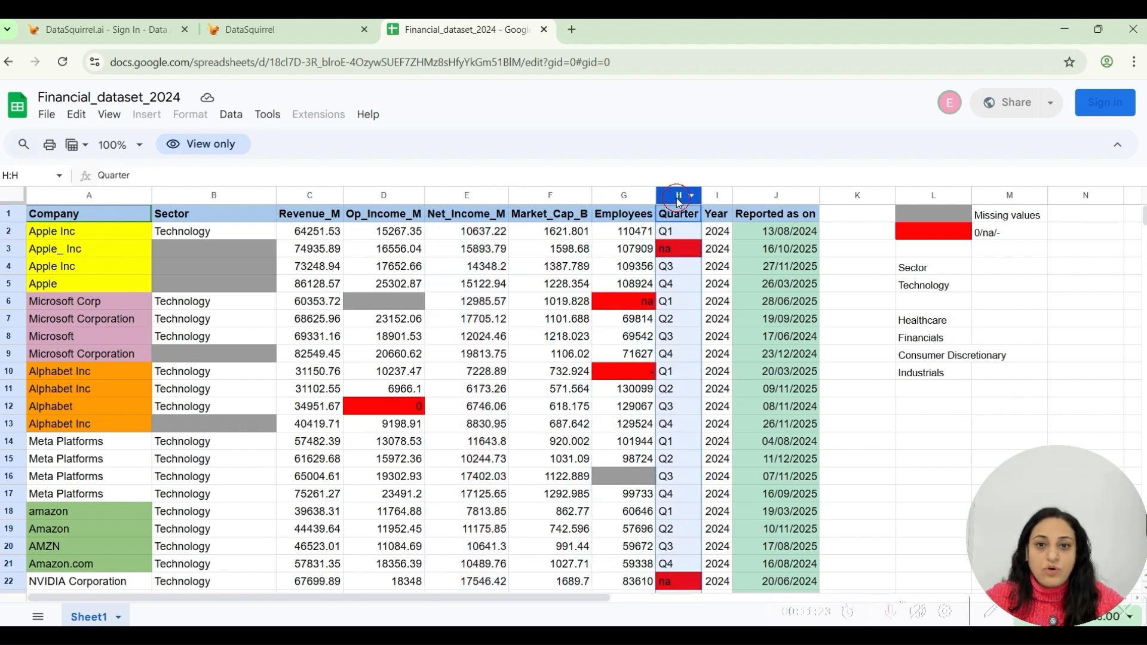
pyautogui.click(715, 201)
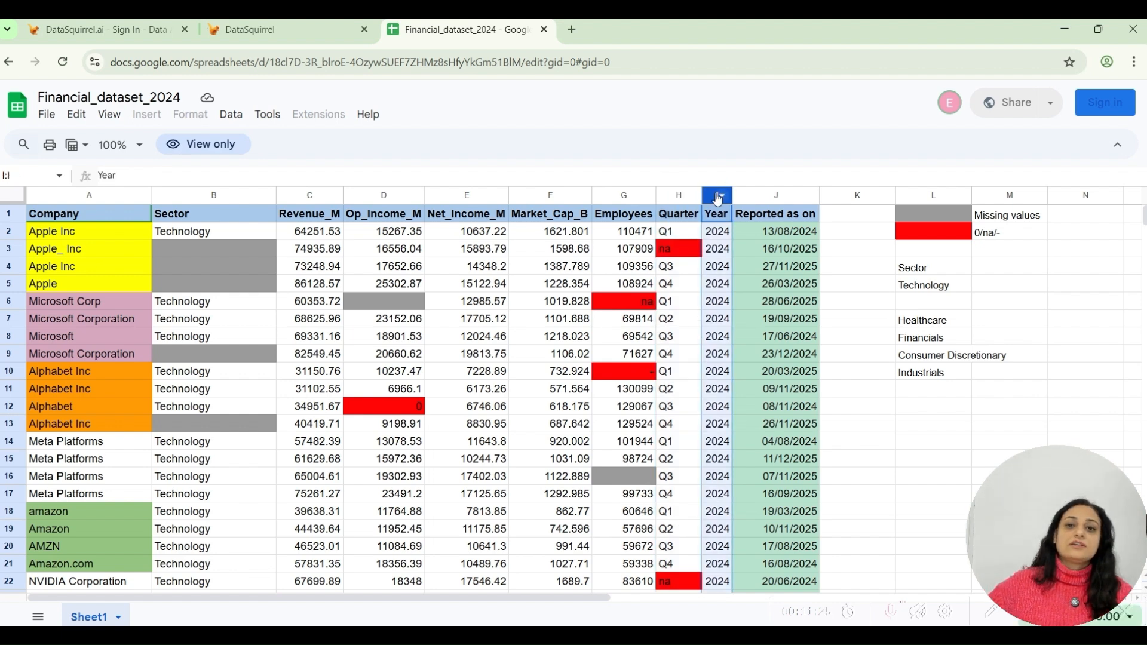
pyautogui.click(721, 195)
pyautogui.click(717, 204)
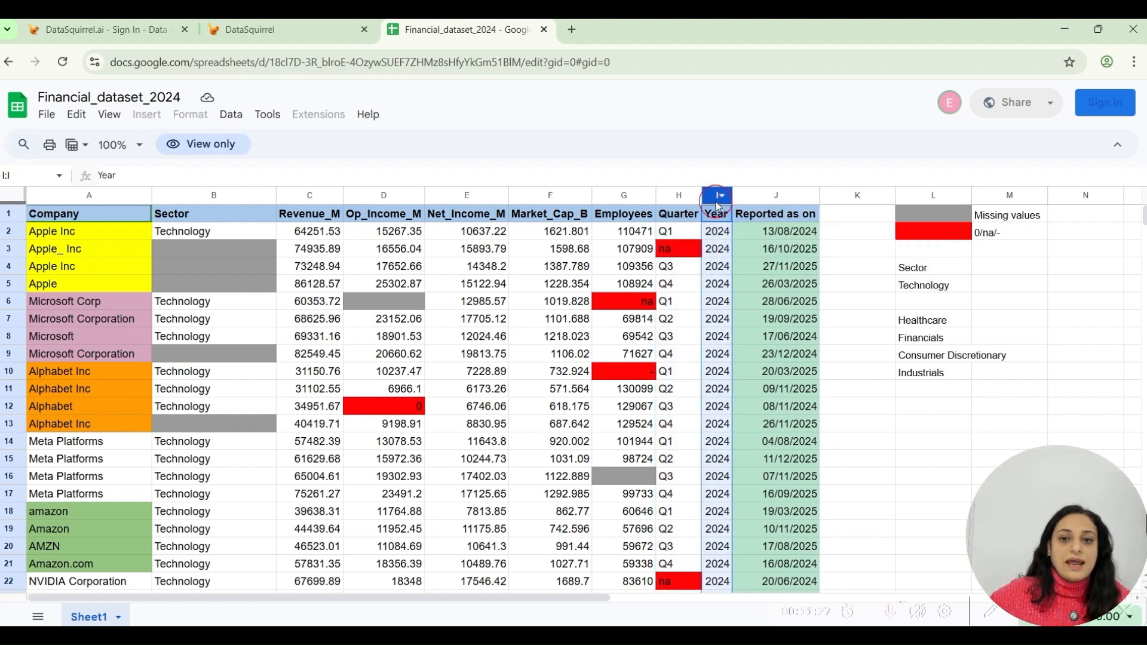
pyautogui.click(799, 199)
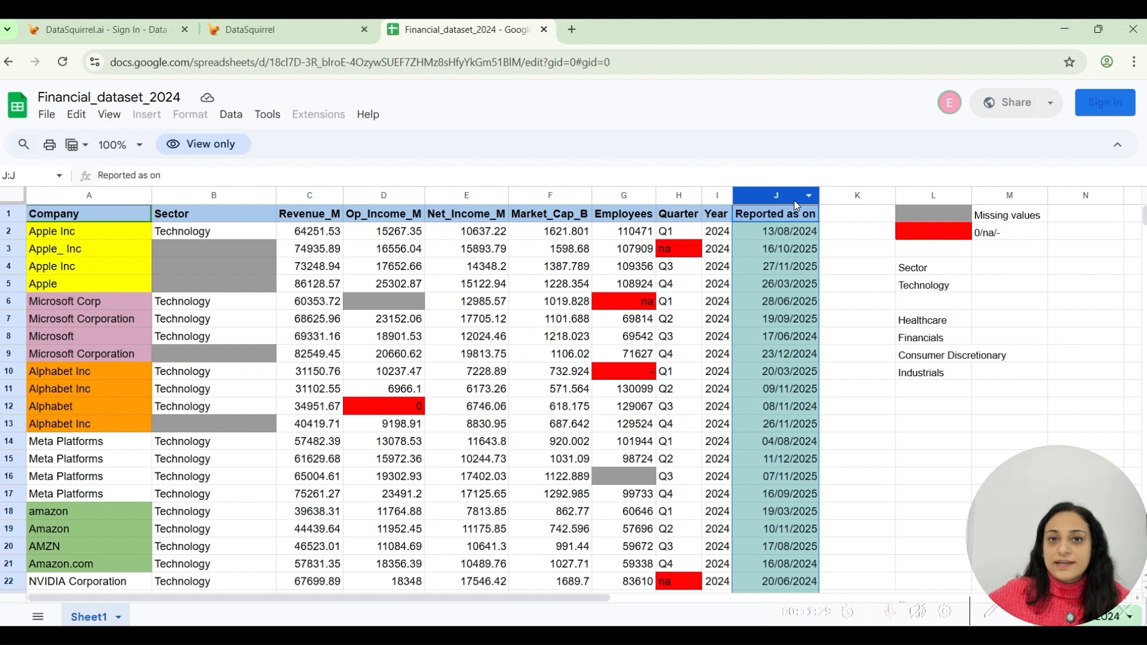
pyautogui.click(754, 324)
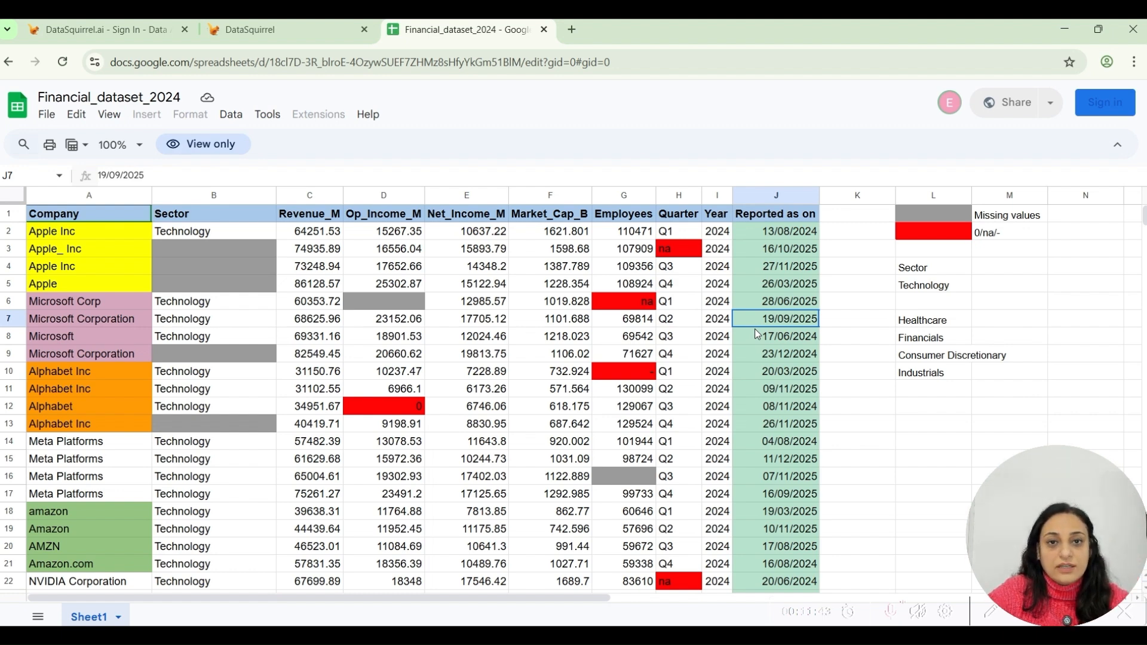
# Inspect the blank Sector cells, the invalid Employees entry in row 6 and the Alphabet name variants.
pyautogui.click(111, 222)
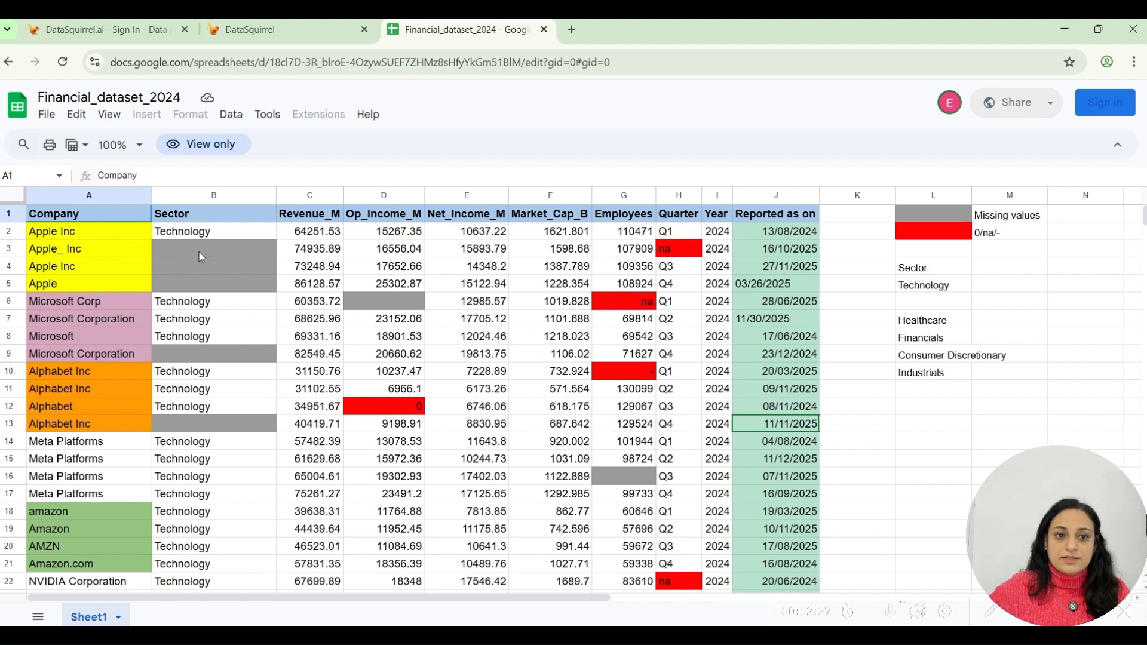
pyautogui.moveTo(215, 251); pyautogui.dragTo(224, 288)
pyautogui.click(212, 351)
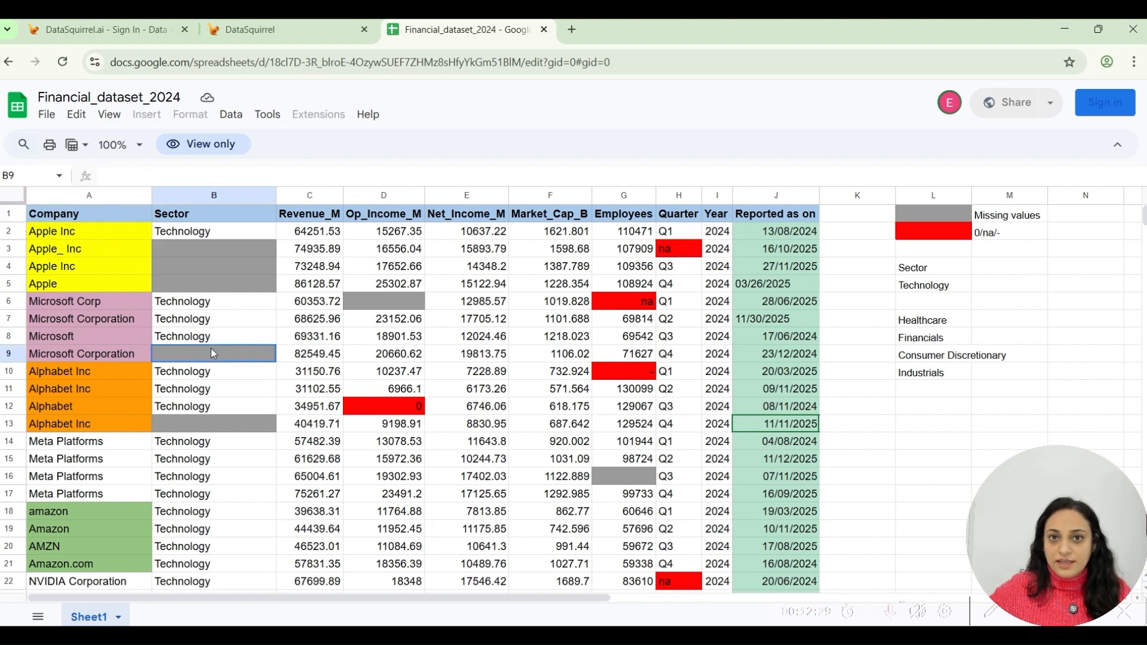
pyautogui.click(615, 304)
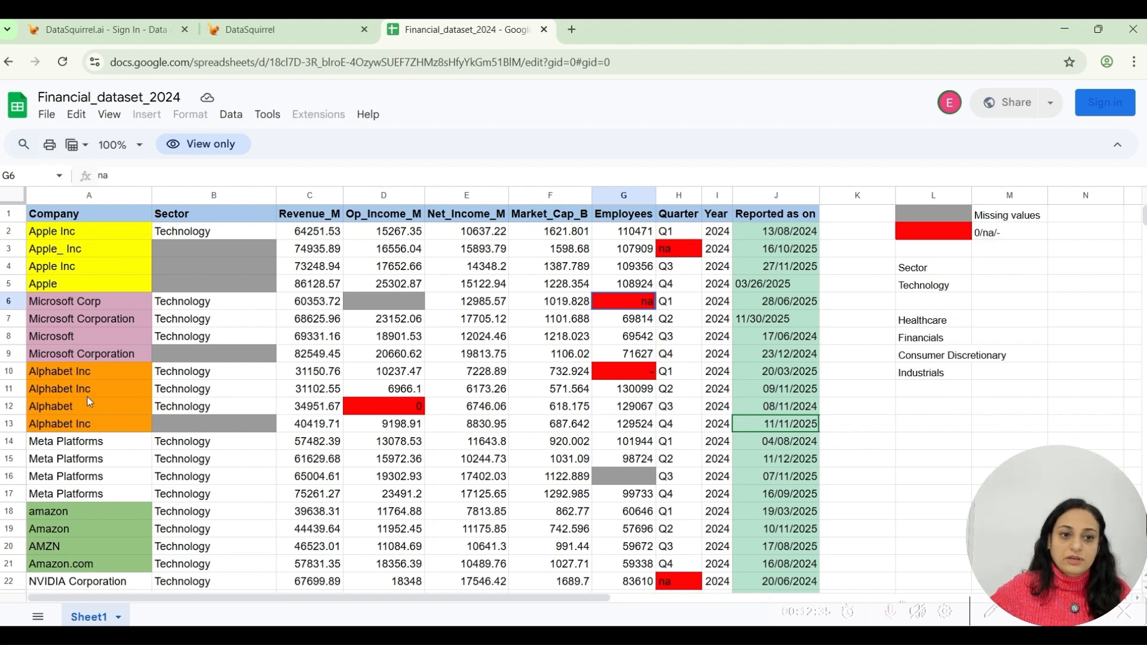
pyautogui.scroll(-2, 88, 396)
pyautogui.moveTo(81, 296); pyautogui.dragTo(81, 350)
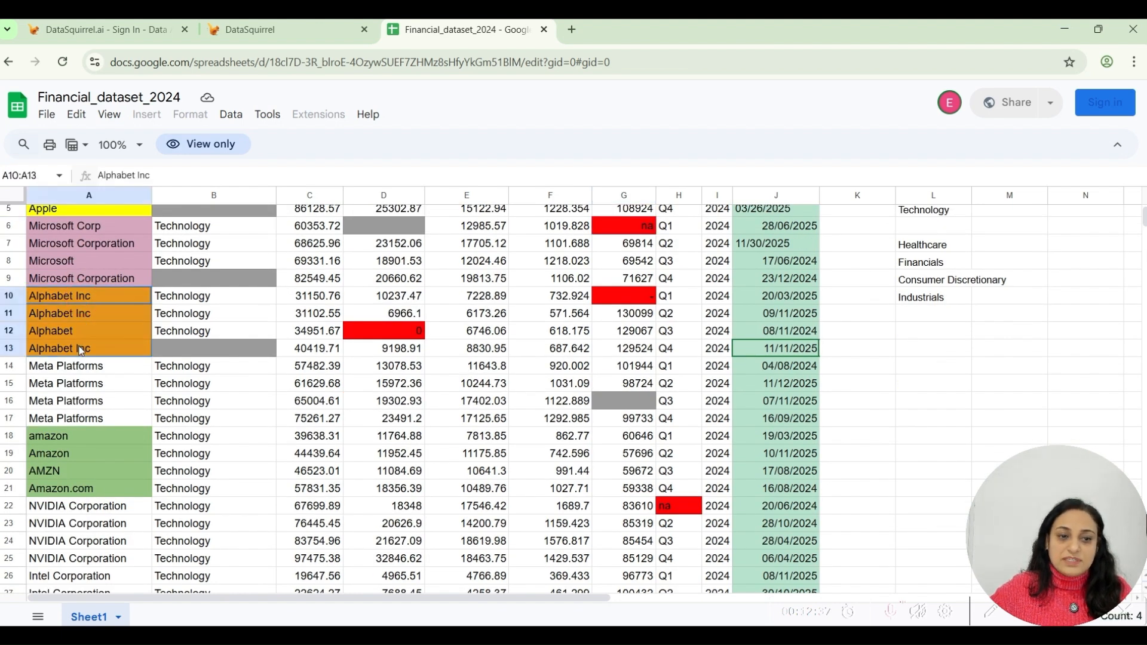
pyautogui.scroll(2, 81, 350)
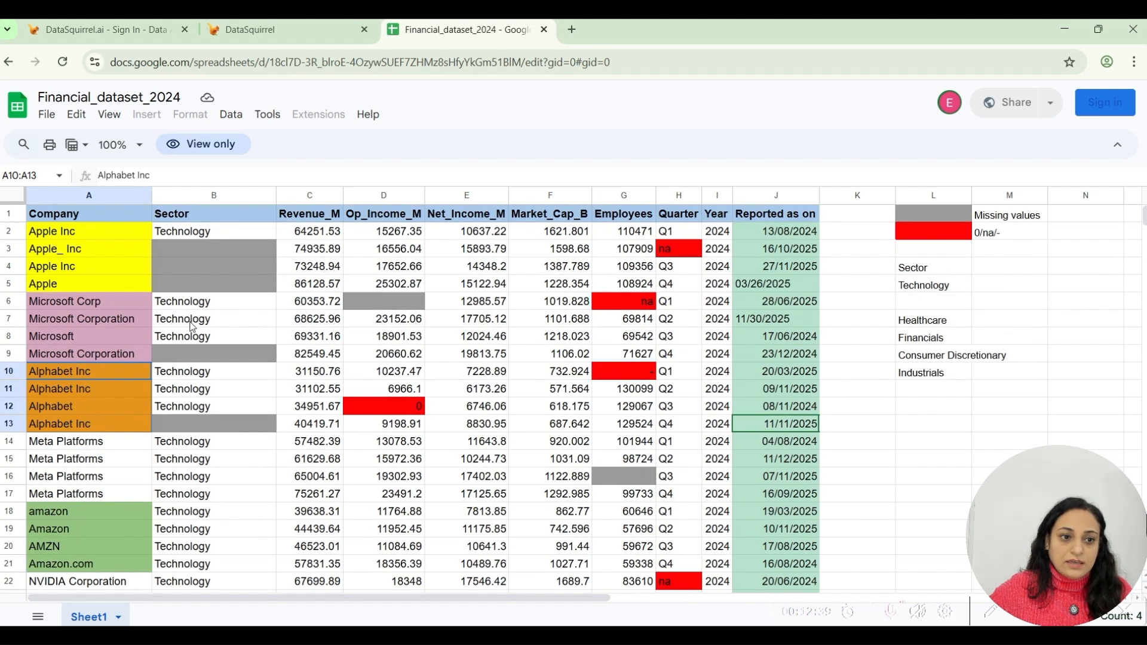
# Inspect the Microsoft name variants and the missing values in the Sector and Op_Income_M columns.
pyautogui.click(120, 300)
pyautogui.click(110, 322)
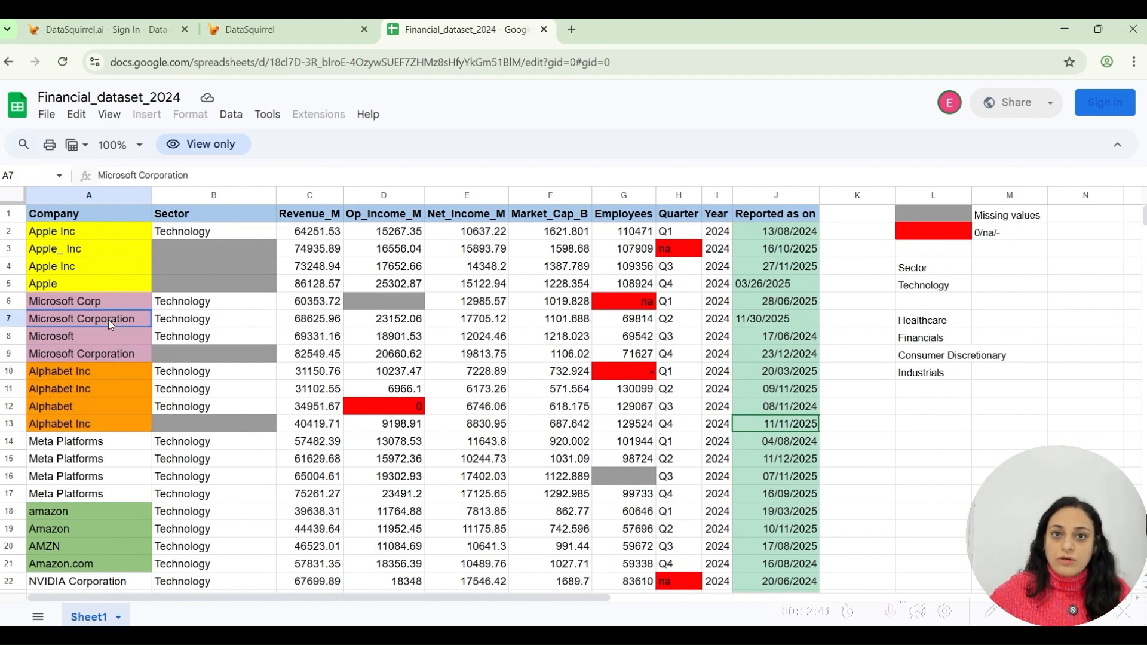
pyautogui.click(79, 338)
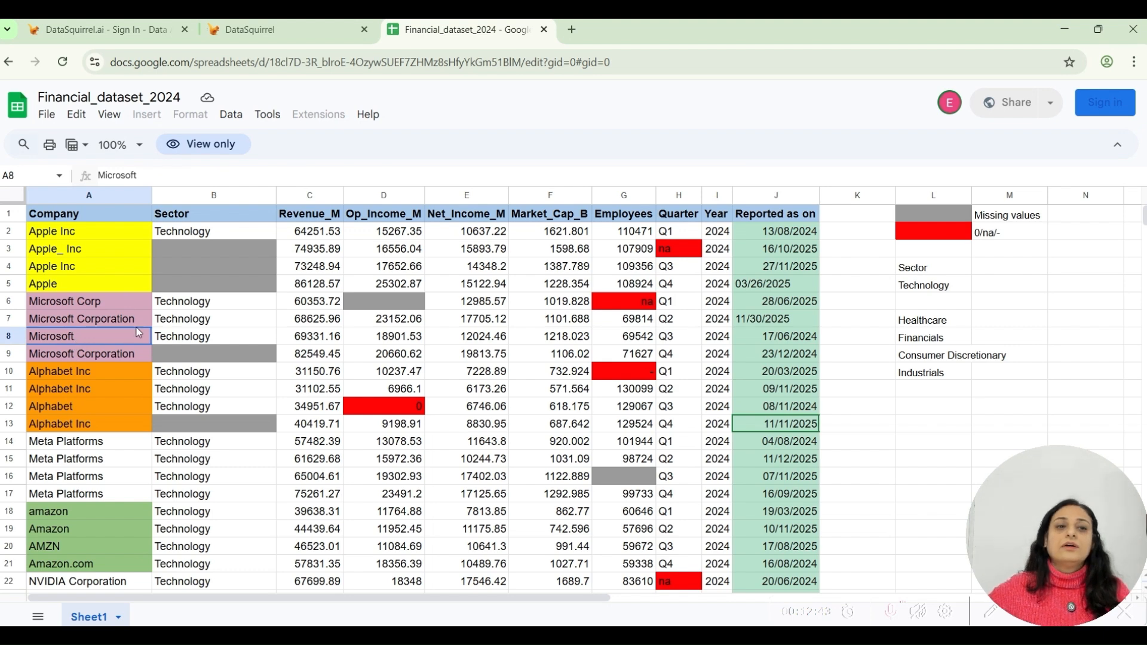
pyautogui.moveTo(199, 248); pyautogui.dragTo(192, 308)
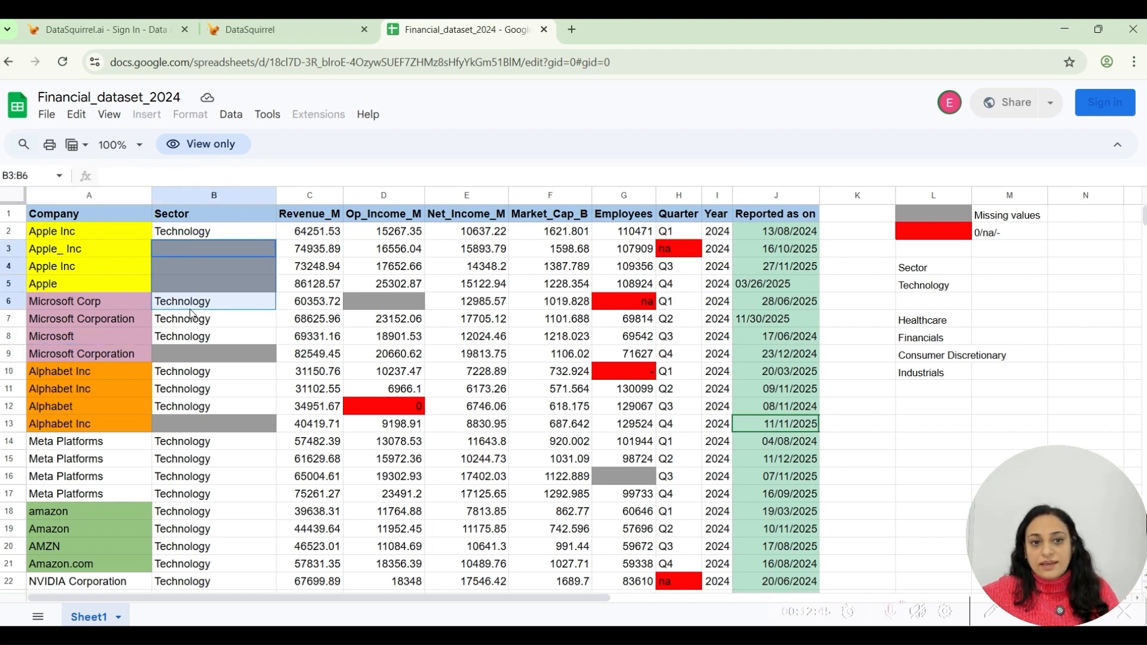
pyautogui.click(220, 195)
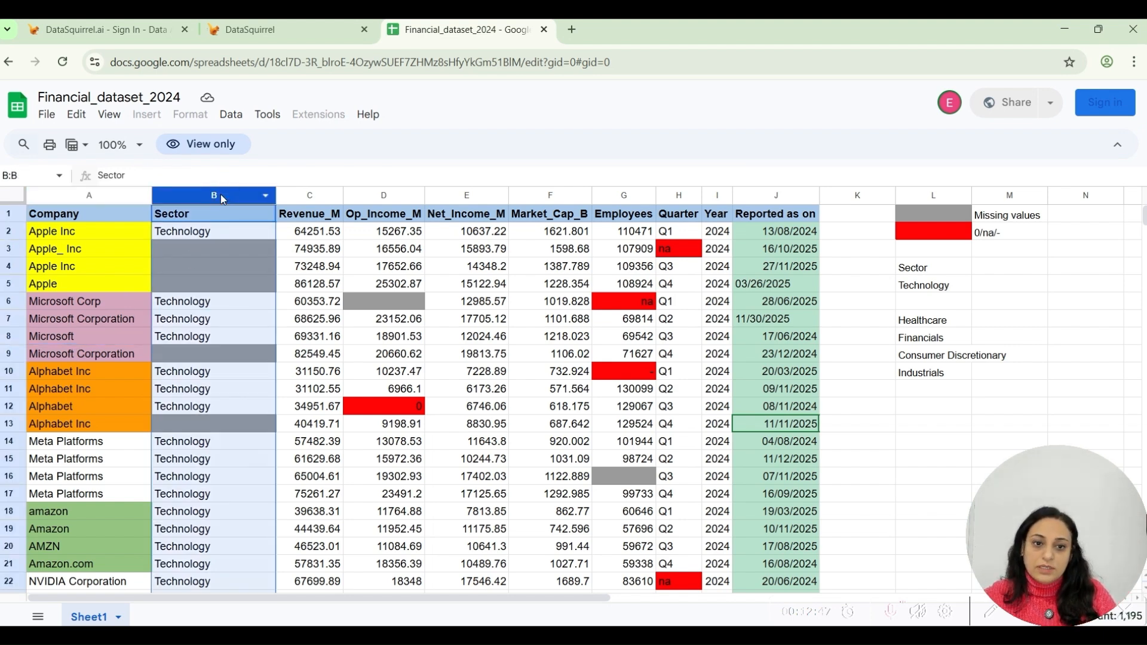
pyautogui.click(393, 197)
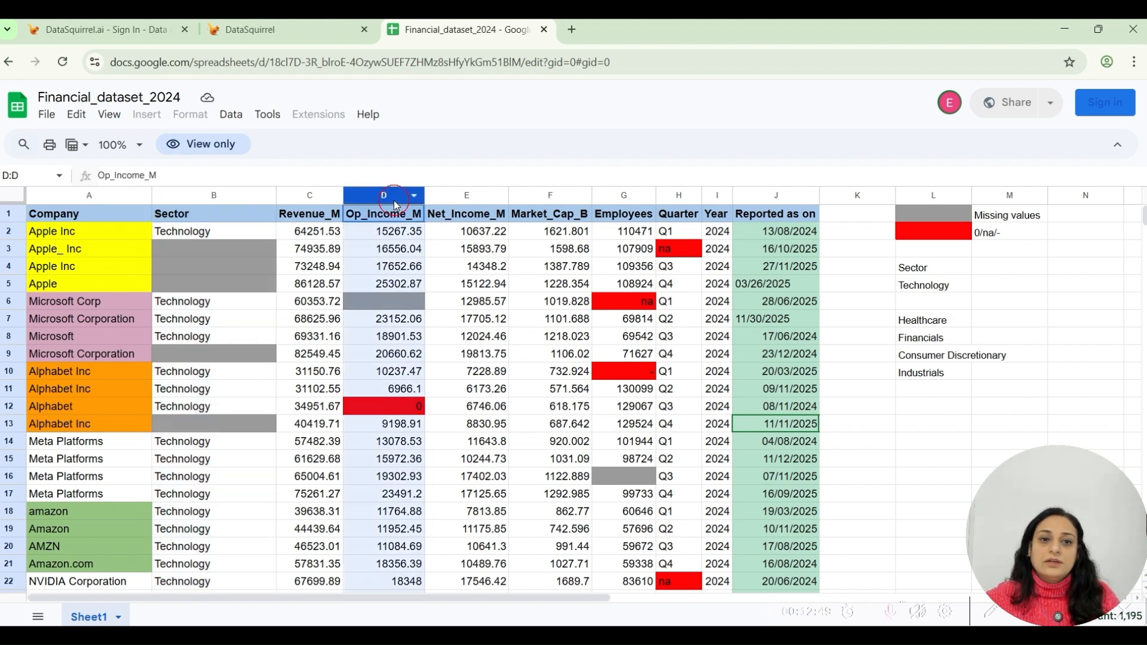
pyautogui.click(392, 302)
pyautogui.click(473, 306)
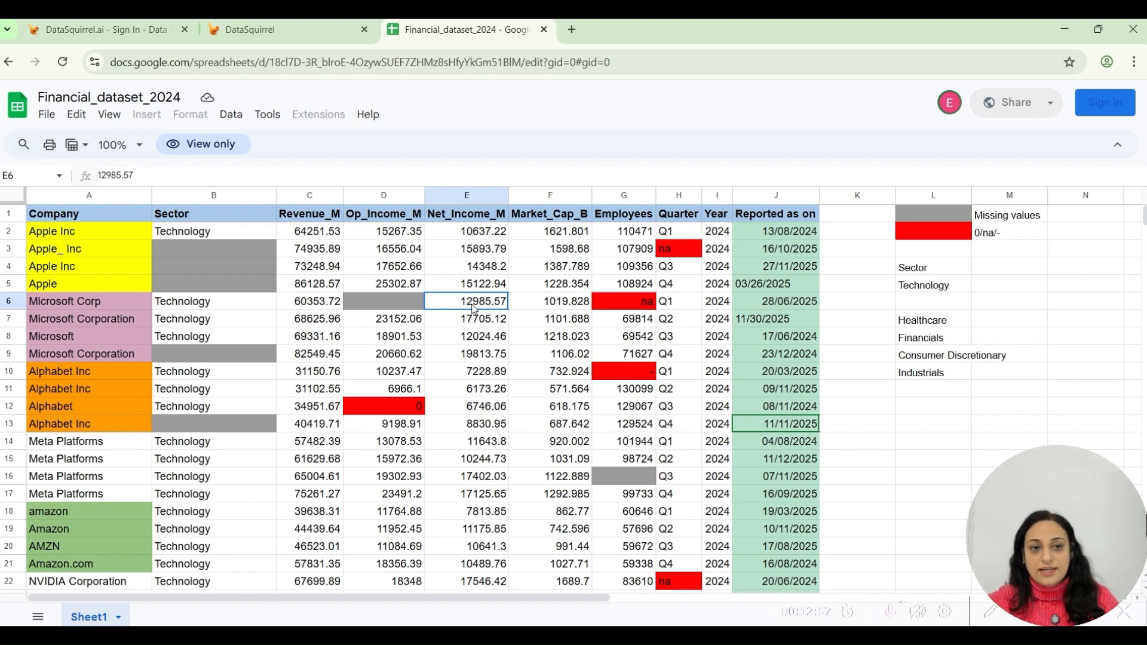
# Switch back to DataSquirrel and start a new project, ready to enter a Google Sheet link.
pyautogui.click(276, 26)
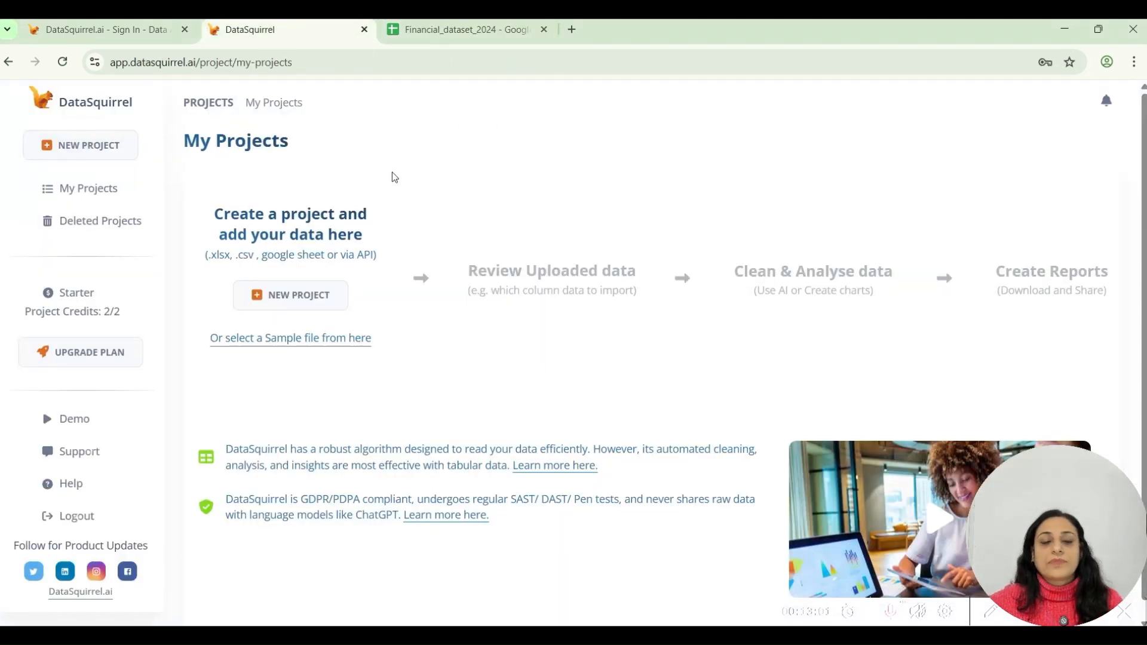
pyautogui.click(86, 150)
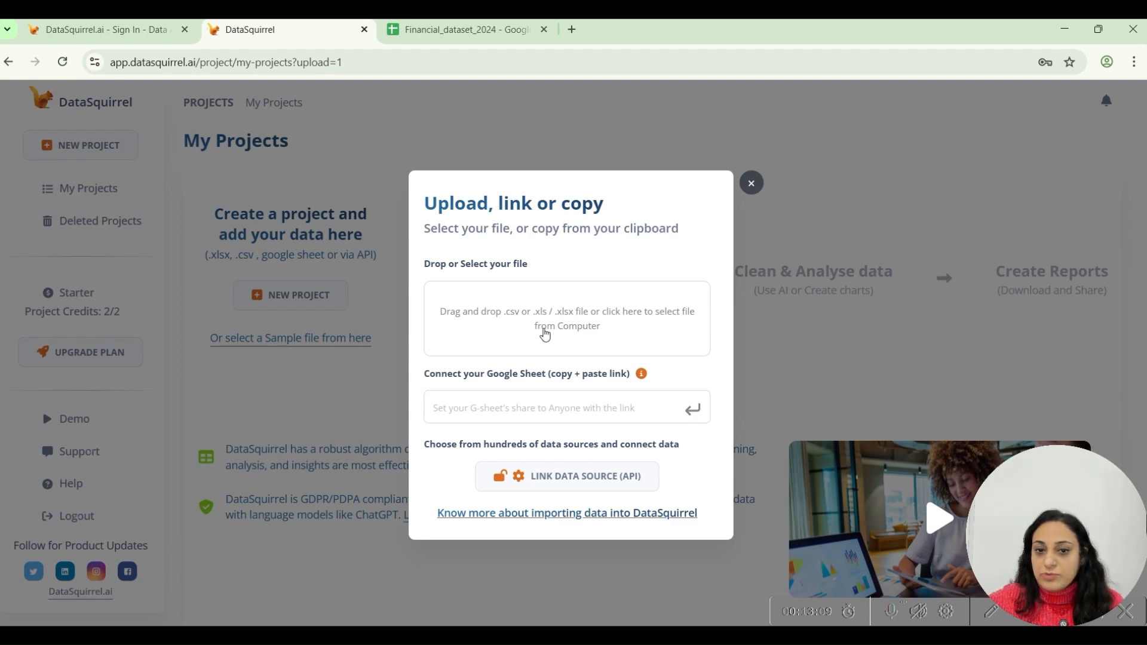
pyautogui.click(512, 408)
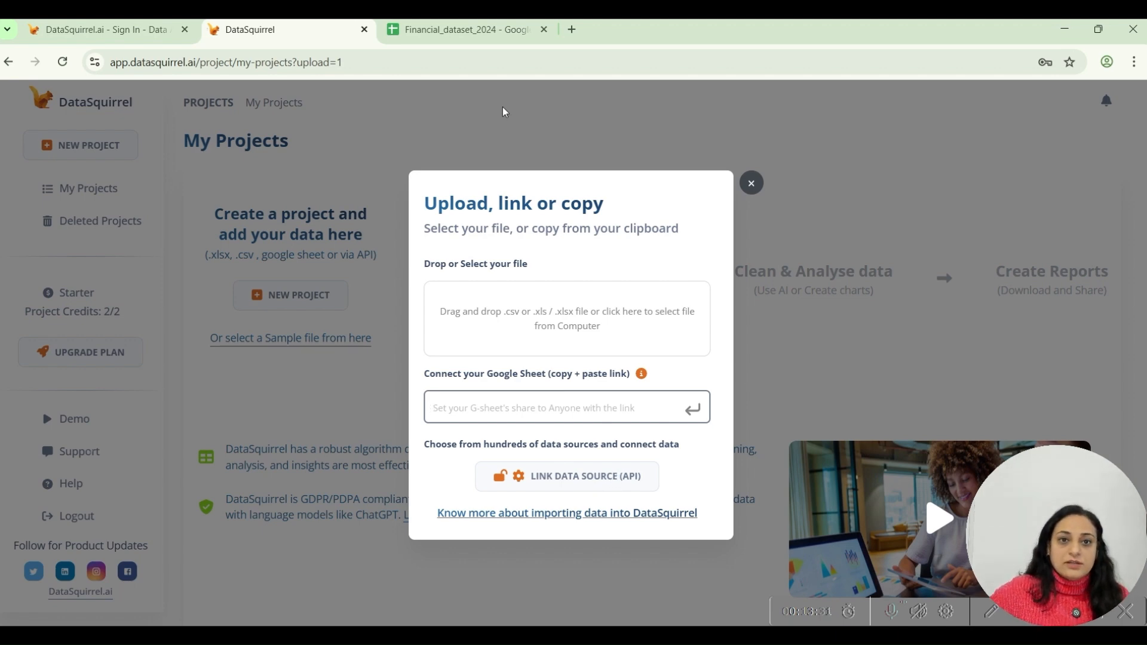
# Copy the Financial_dataset_2024 sheet's link and paste it into the new project's Google Sheet connection field.
pyautogui.click(481, 33)
pyautogui.click(468, 62)
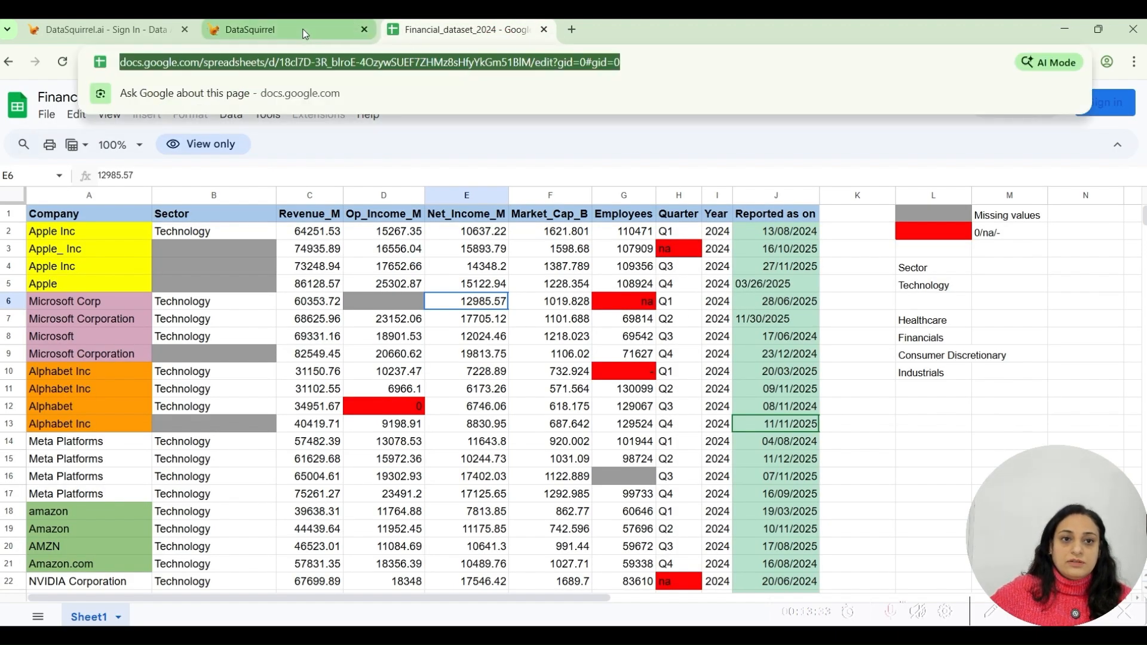
pyautogui.click(263, 29)
pyautogui.click(590, 400)
pyautogui.hotkey('ctrl', 'v')
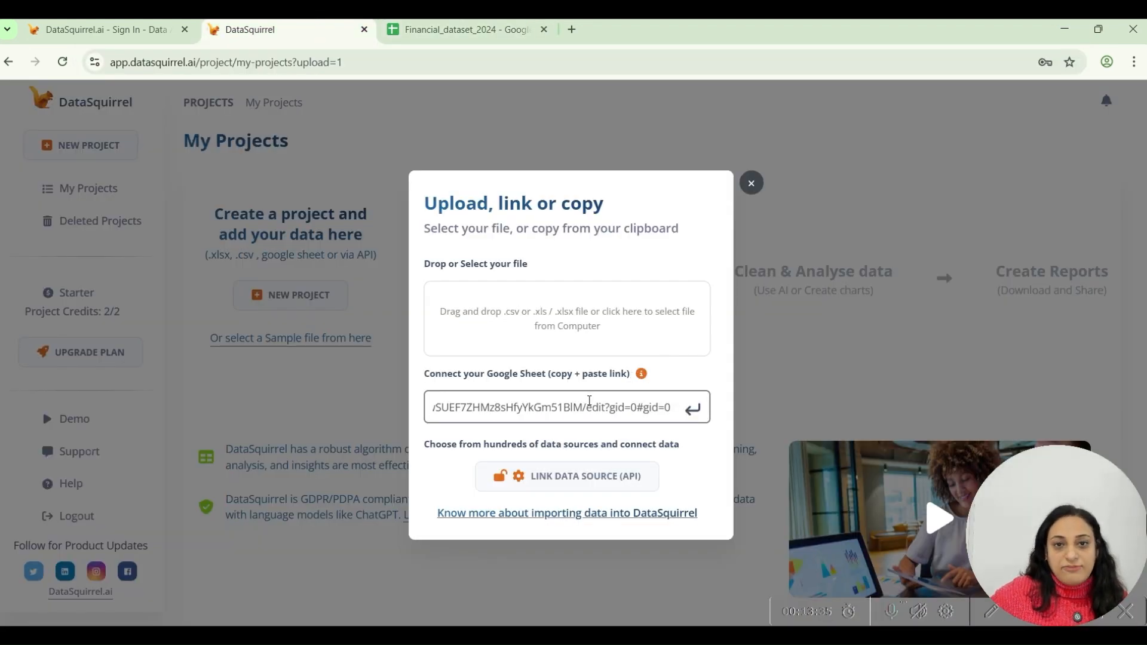
# Import the linked Google Sheet as a project, dismiss the notification and open the project for review.
pyautogui.click(695, 414)
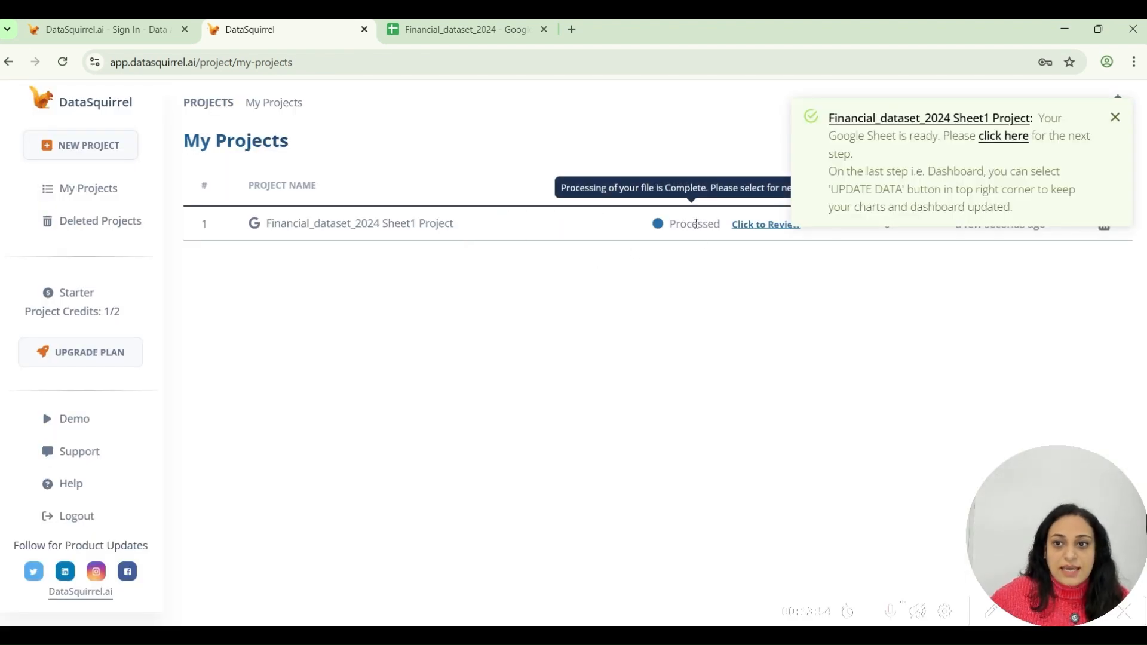
pyautogui.click(1115, 117)
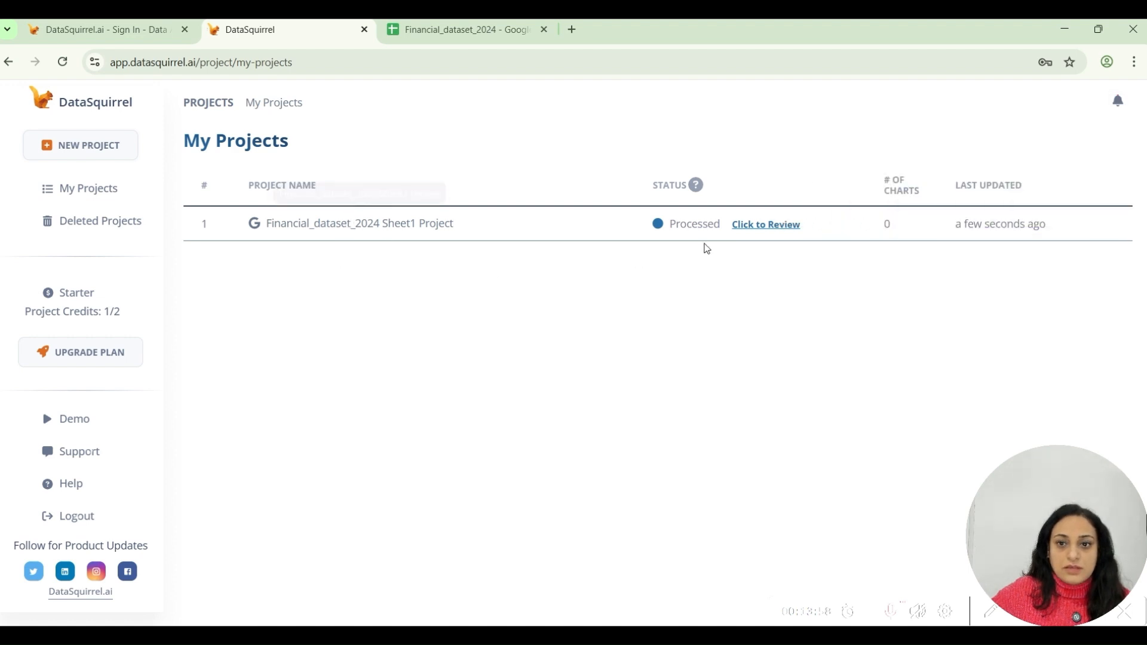
pyautogui.click(769, 226)
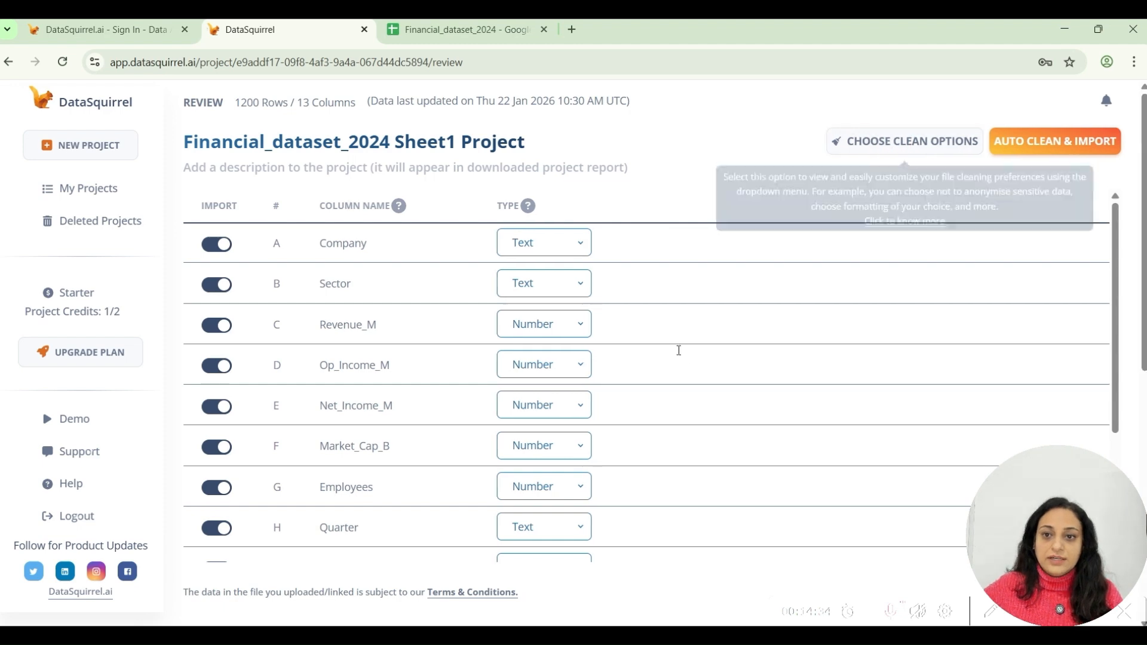
# Open the project's custom cleaning options and examine the ignored values flagged for the Quarter column.
pyautogui.click(913, 145)
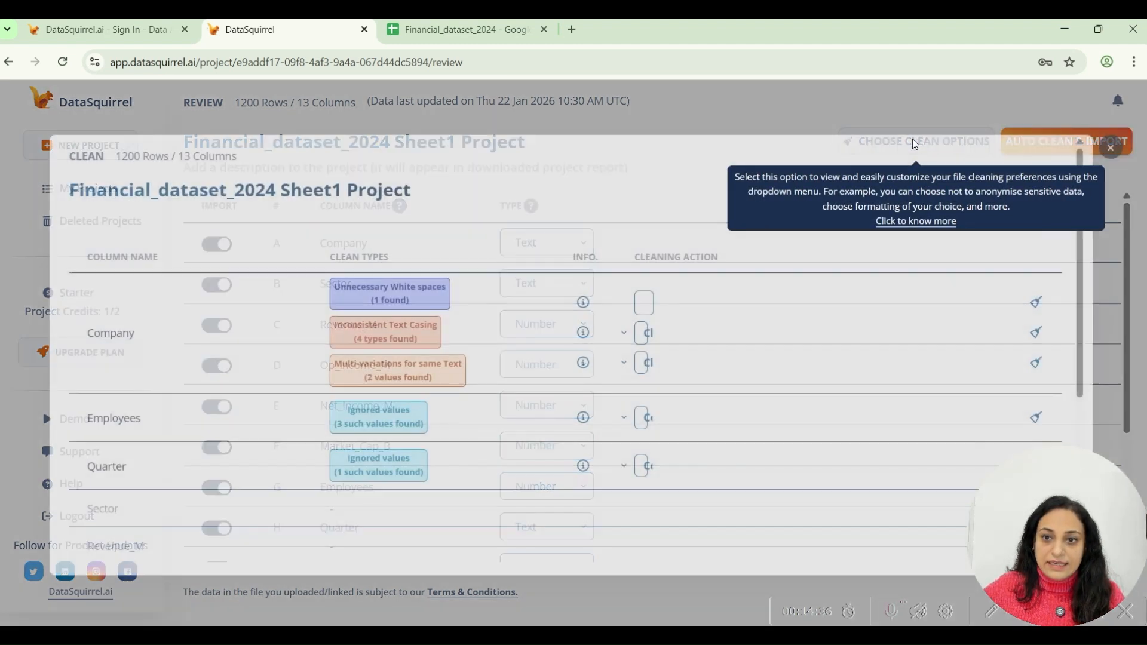
pyautogui.scroll(-5, 884, 353)
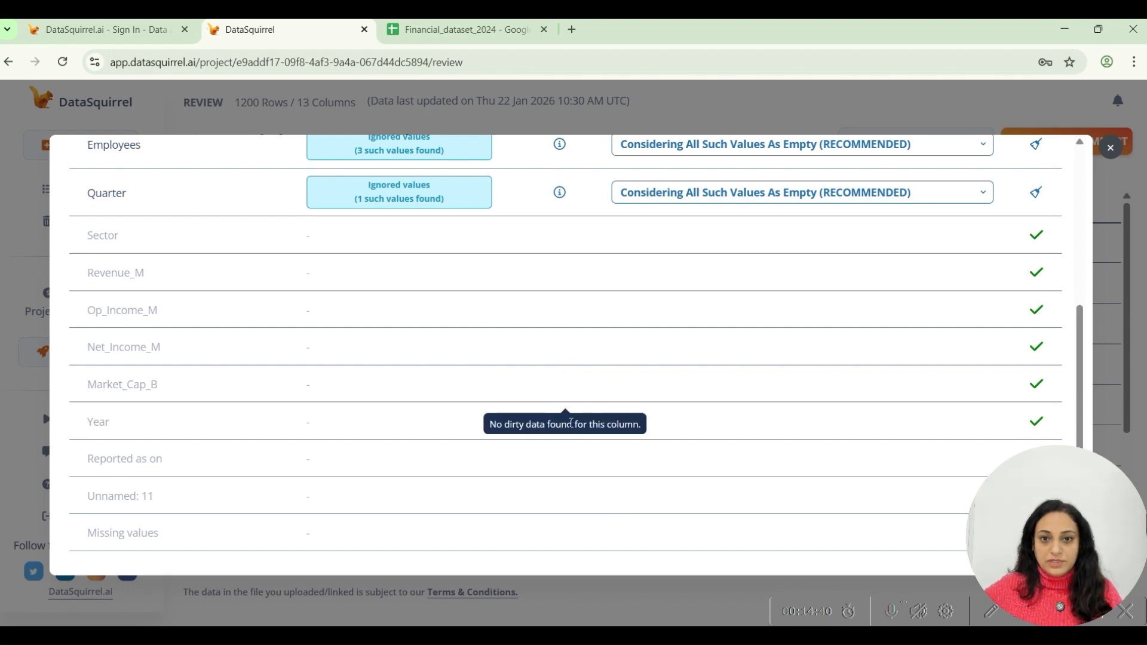
pyautogui.scroll(5, 706, 312)
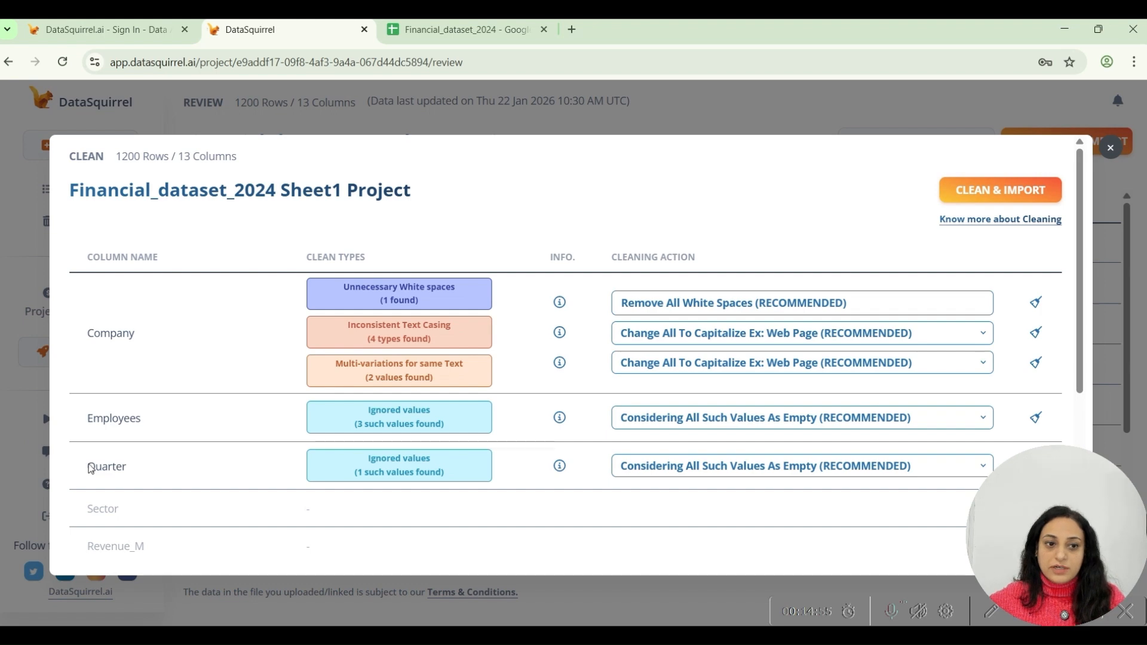
pyautogui.moveTo(361, 476); pyautogui.dragTo(445, 476)
pyautogui.click(463, 476)
pyautogui.moveTo(553, 471)
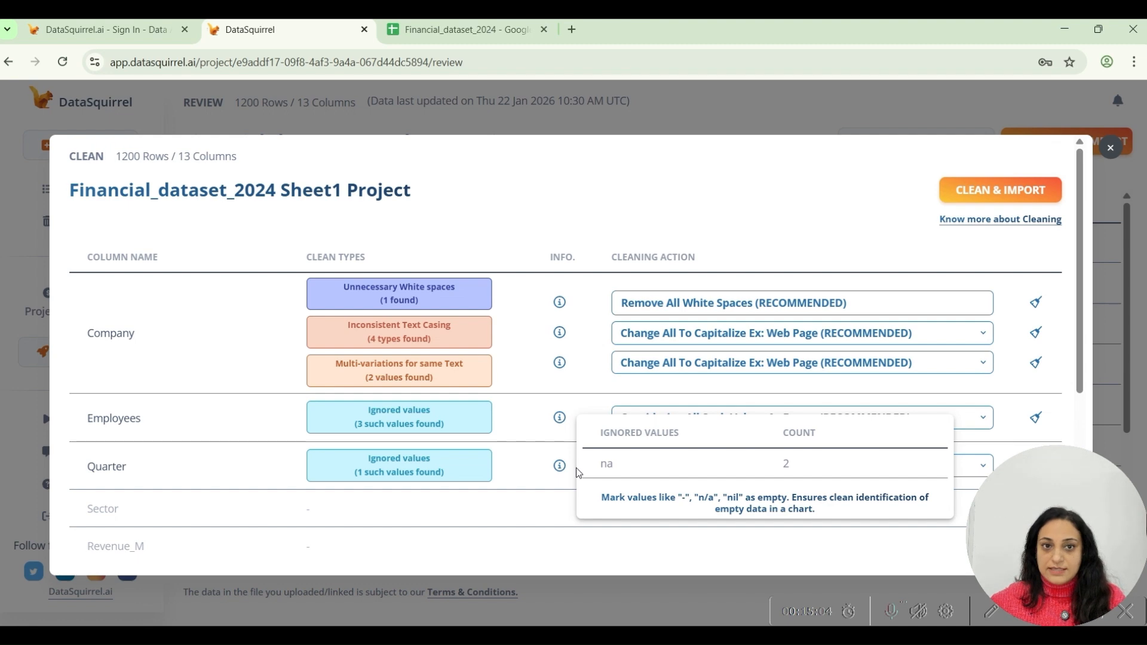
# Switch to the Google Sheet, check the Quarter column for the flagged na entries, and return to DataSquirrel.
pyautogui.click(422, 37)
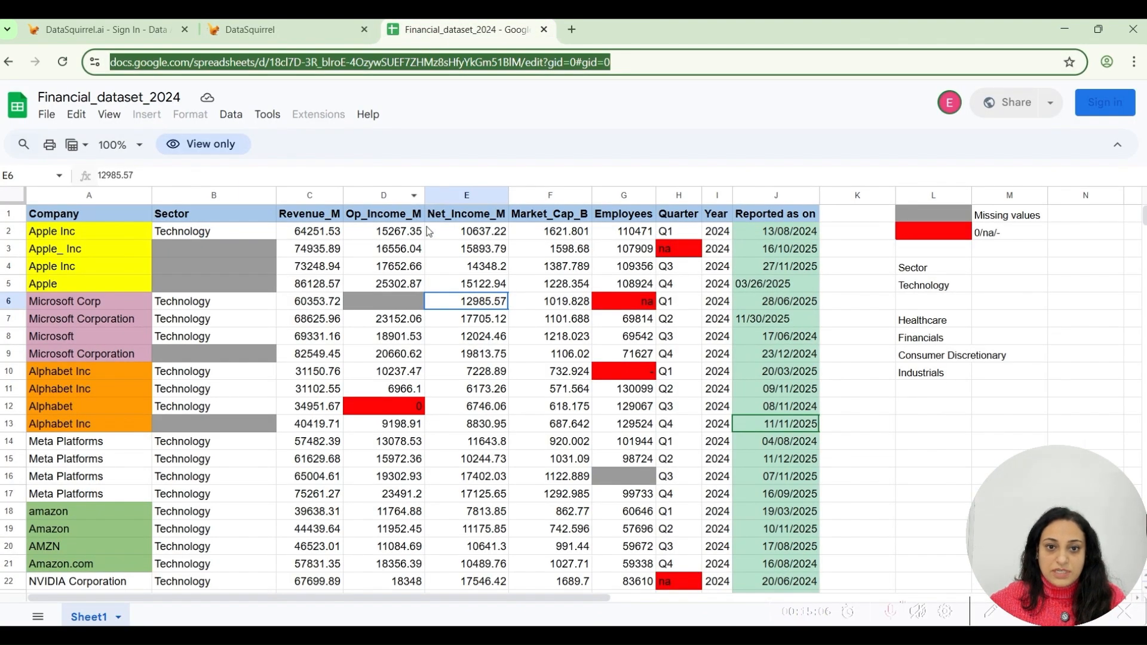
pyautogui.rightClick(679, 197)
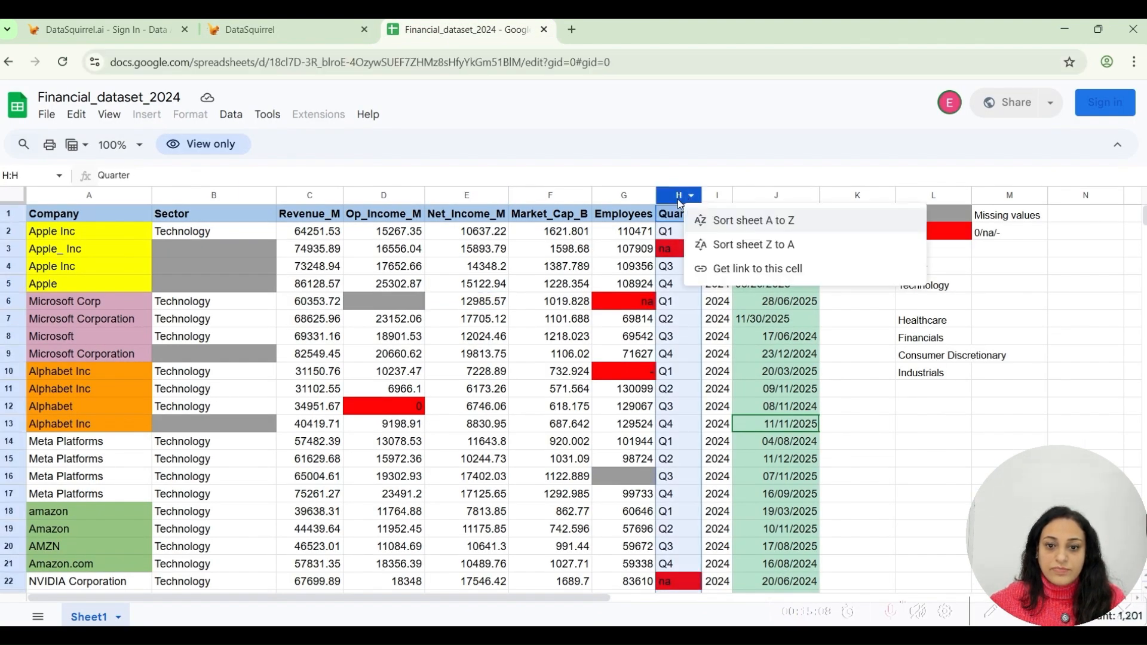
pyautogui.scroll(-3, 635, 436)
pyautogui.scroll(3, 634, 436)
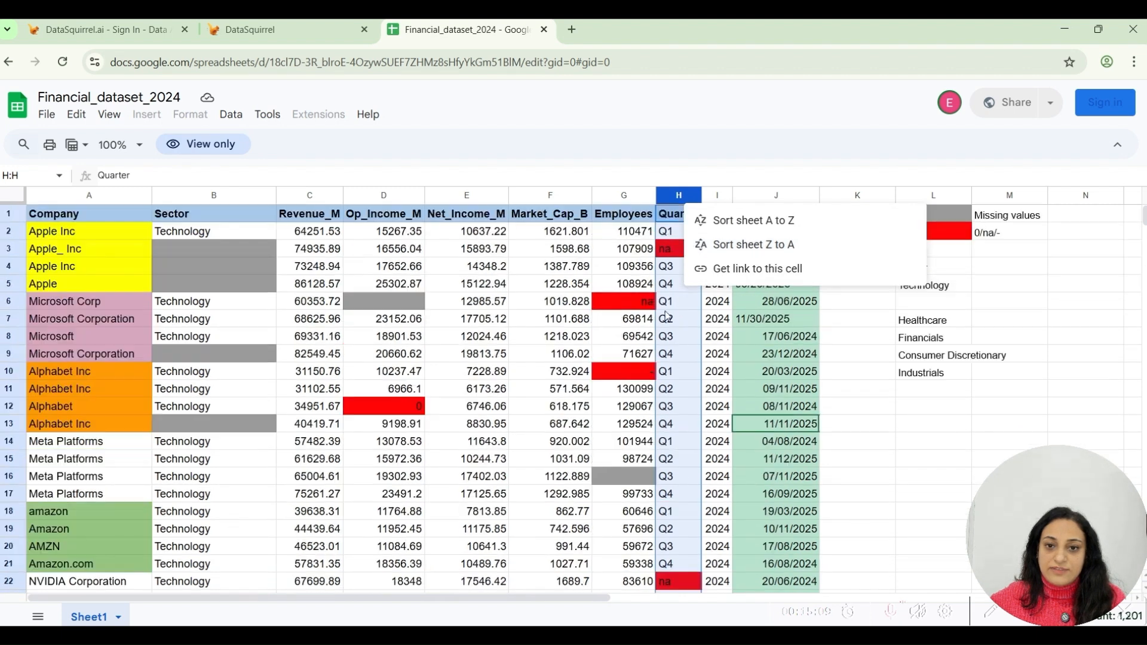
pyautogui.click(257, 41)
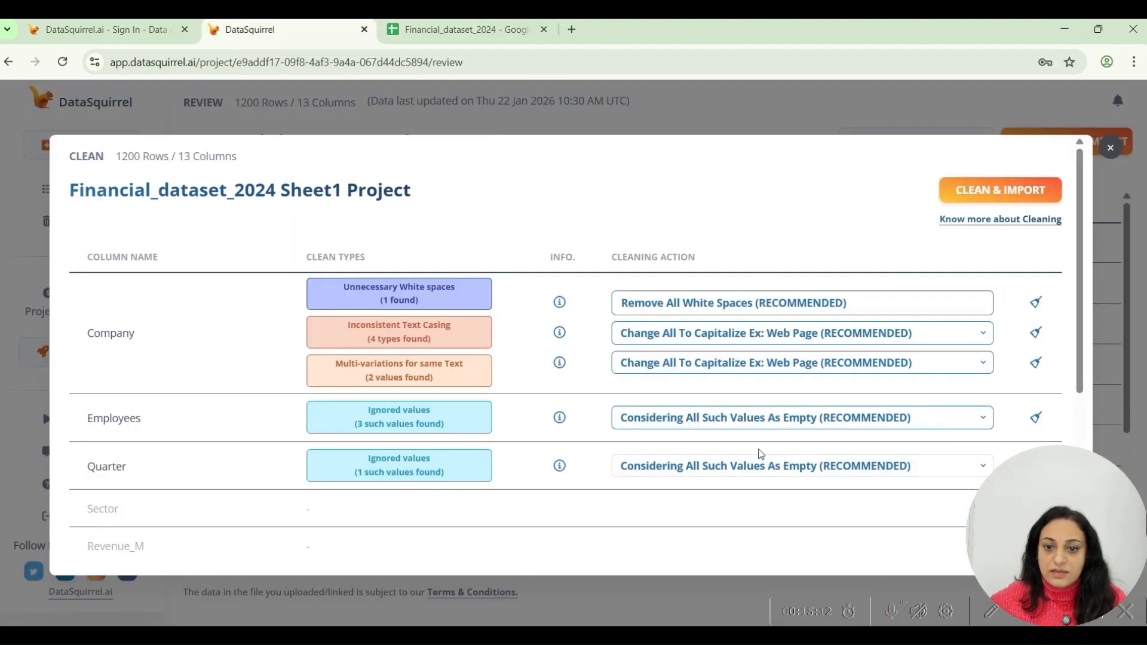
# Choose Considering All Such Values As Empty (RECOMMENDED) as the cleaning action for the Quarter column.
pyautogui.scroll(-1, 769, 476)
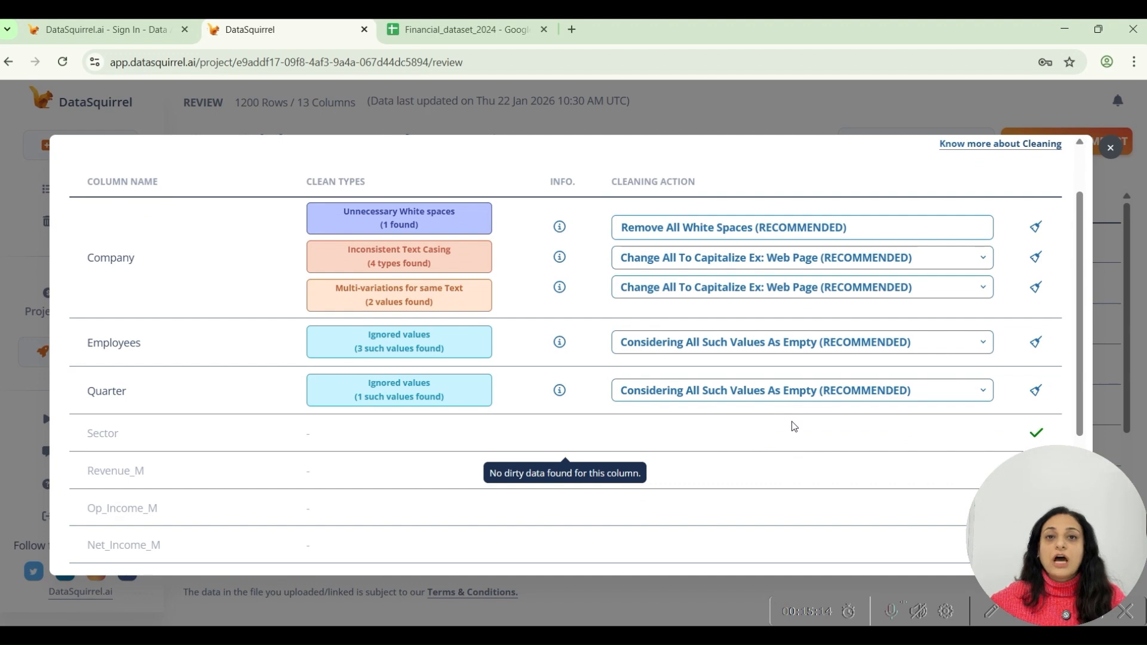
pyautogui.click(742, 391)
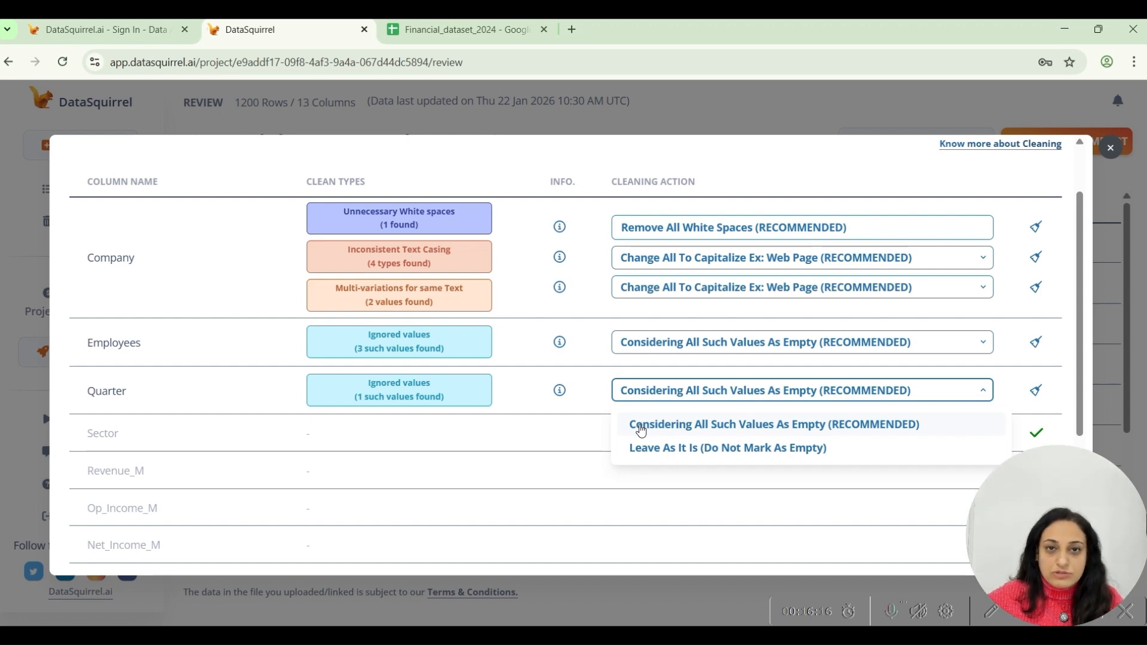
pyautogui.click(735, 424)
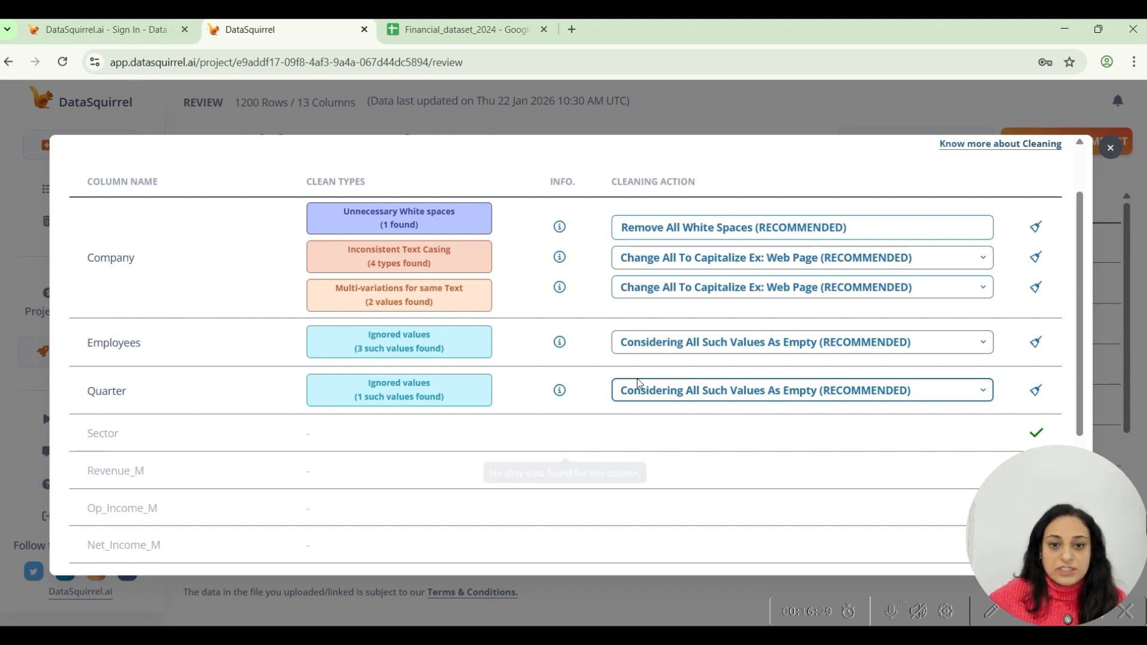
# Examine the details of the ignored values flagged for the Employees column.
pyautogui.click(607, 361)
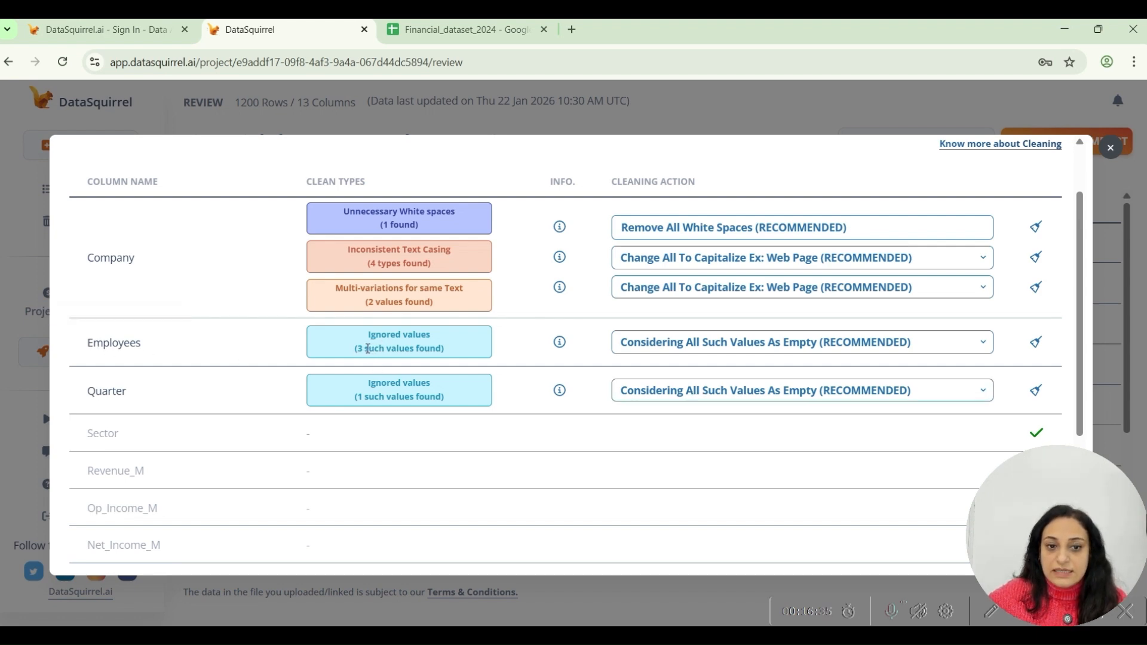
pyautogui.moveTo(364, 349); pyautogui.dragTo(417, 348)
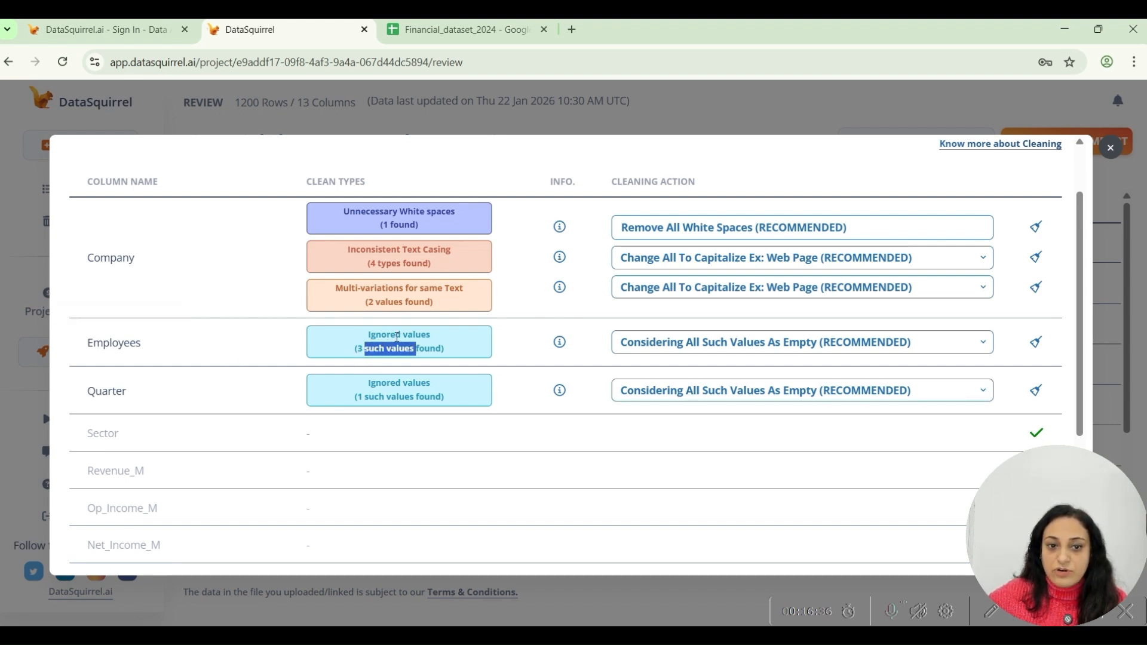
pyautogui.click(562, 344)
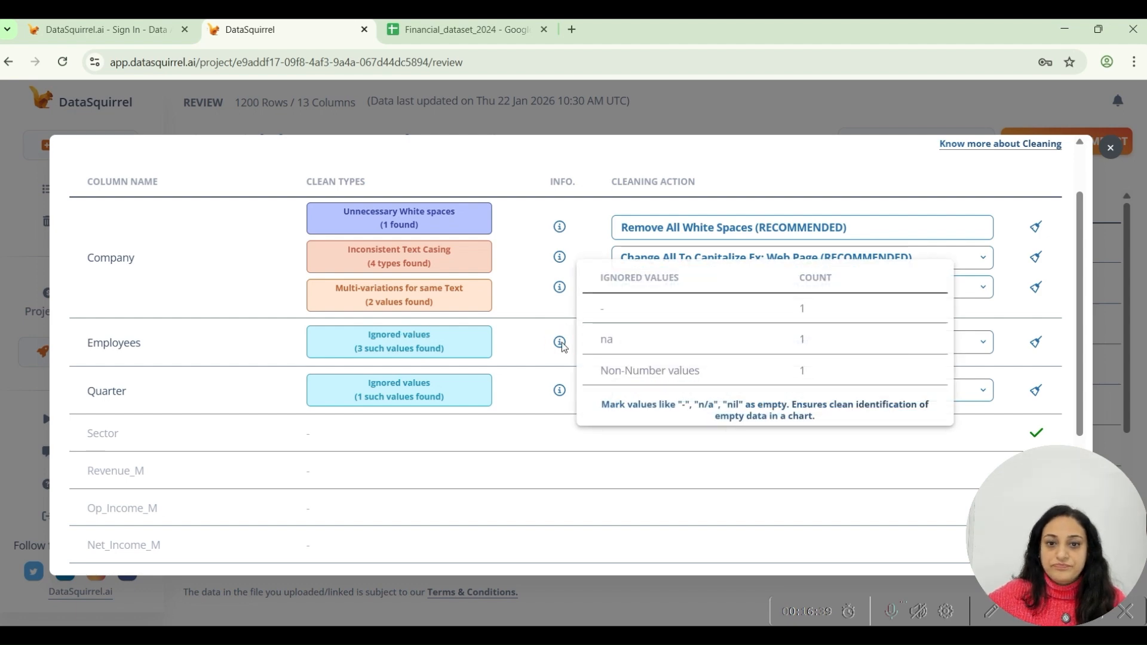
pyautogui.click(605, 312)
pyautogui.click(602, 336)
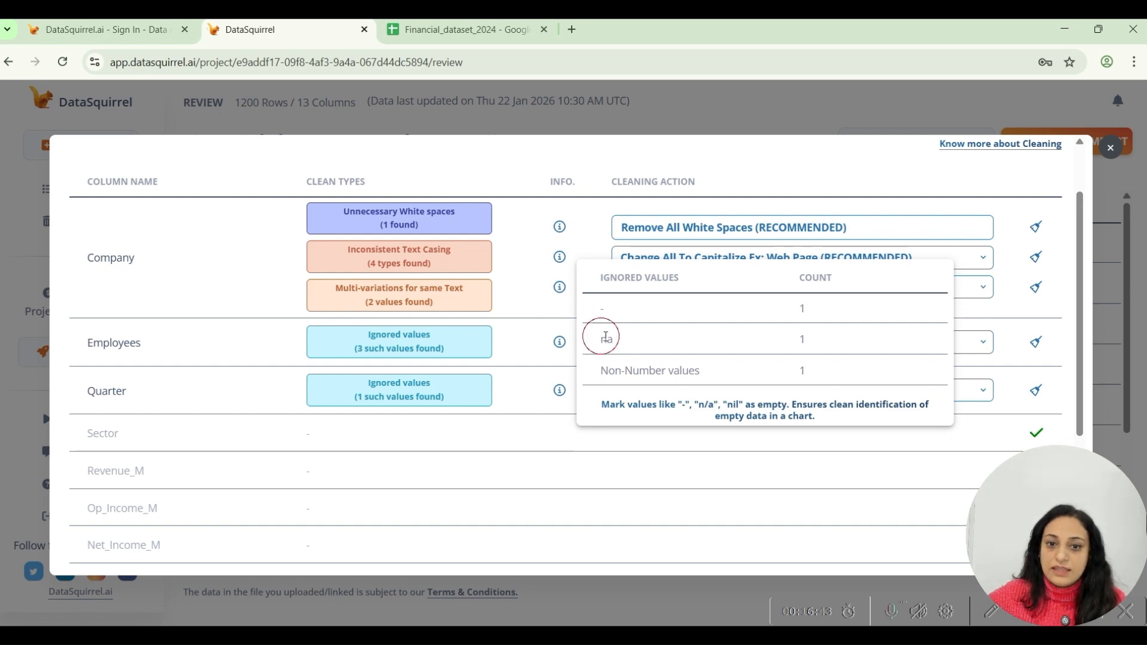
pyautogui.click(603, 372)
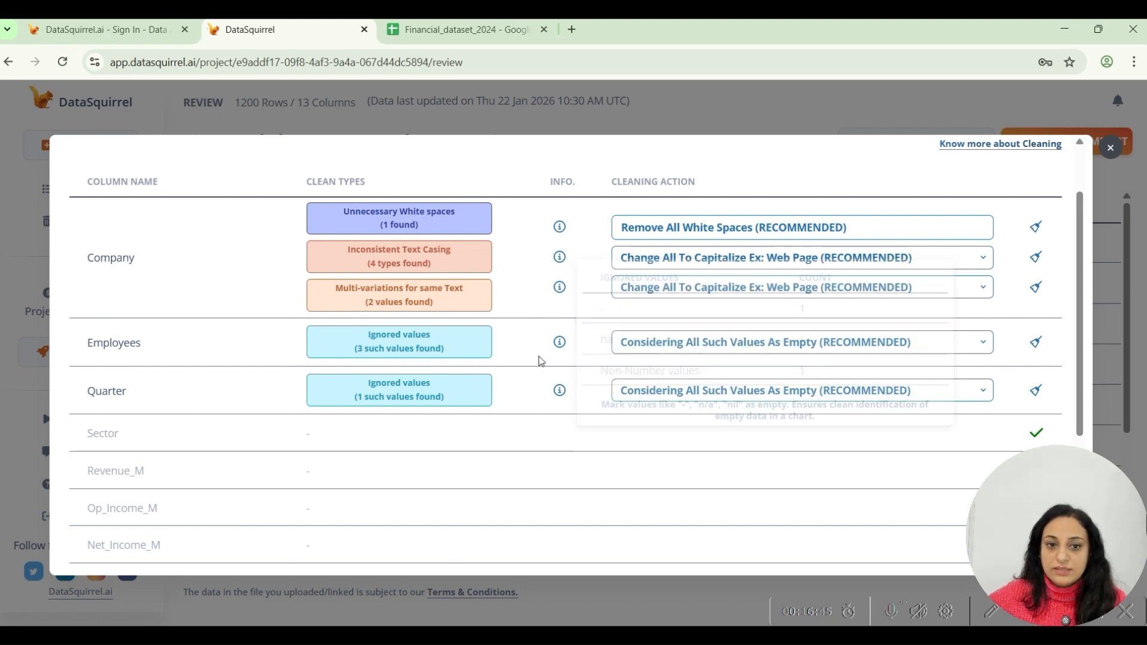
# Close the cleaning options and check the Employees column's data type in the project review.
pyautogui.click(1110, 147)
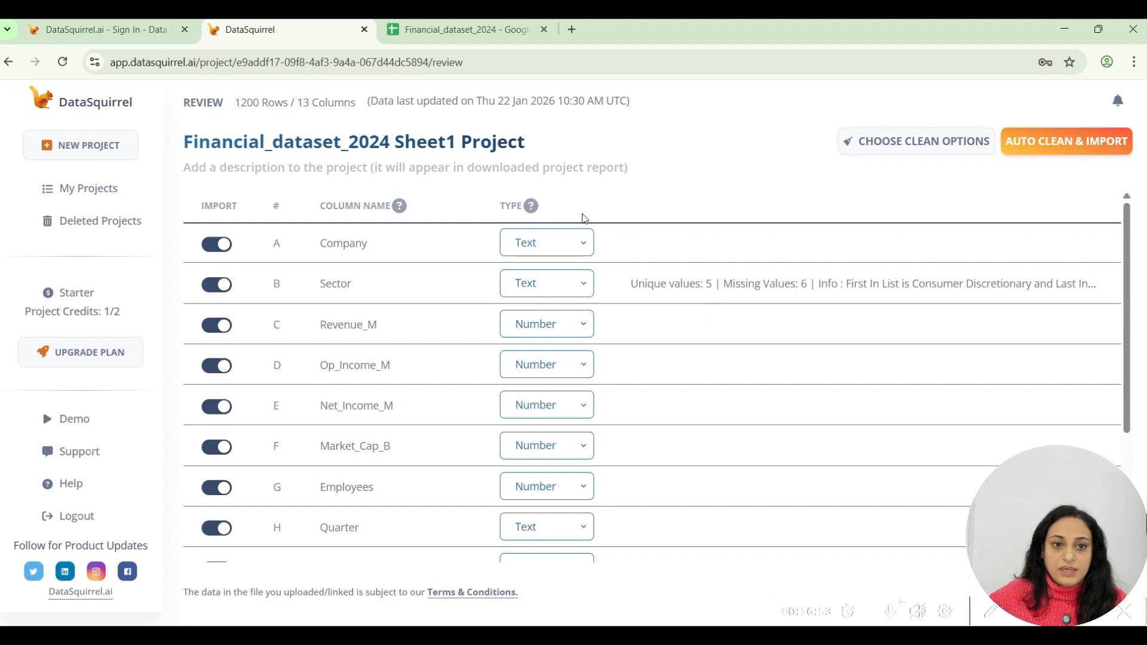
pyautogui.scroll(-1, 439, 347)
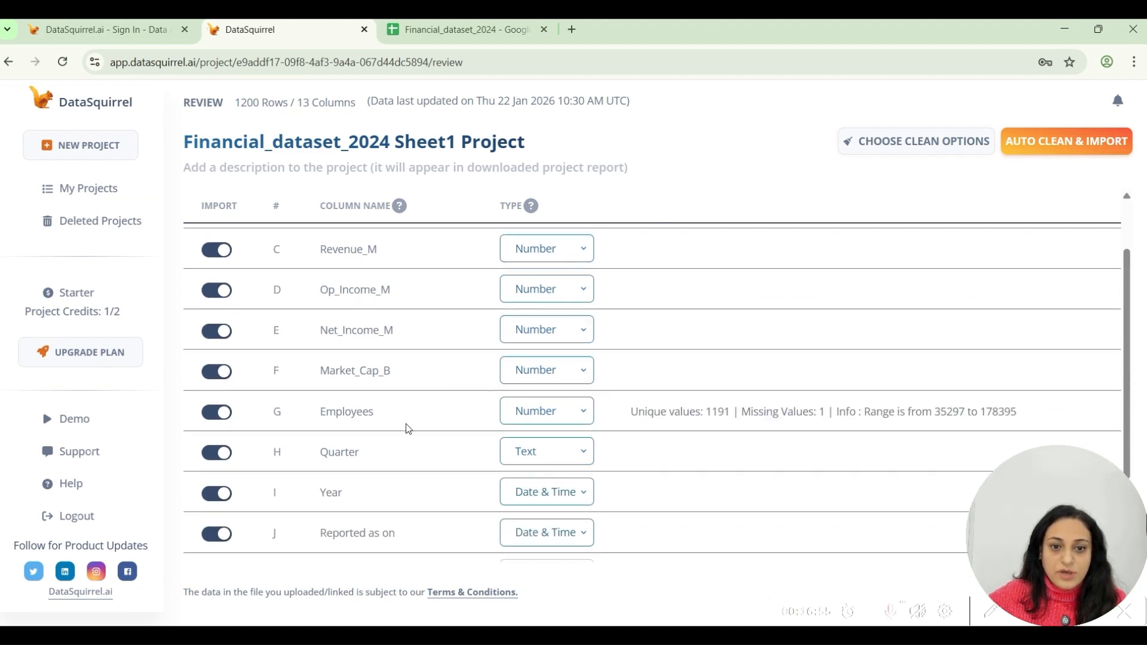
pyautogui.click(518, 411)
pyautogui.click(551, 421)
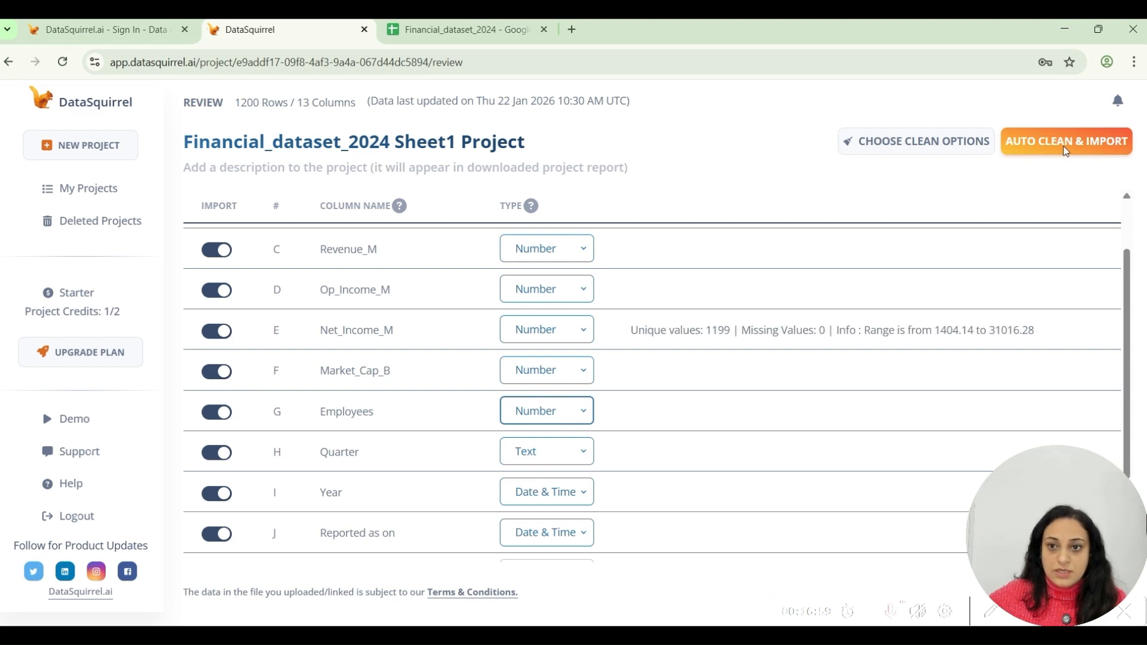
# Reopen the cleaning options, compare the Employees issues with the Google Sheet column, and review the cleaning actions offered for Employees in DataSquirrel.
pyautogui.click(942, 141)
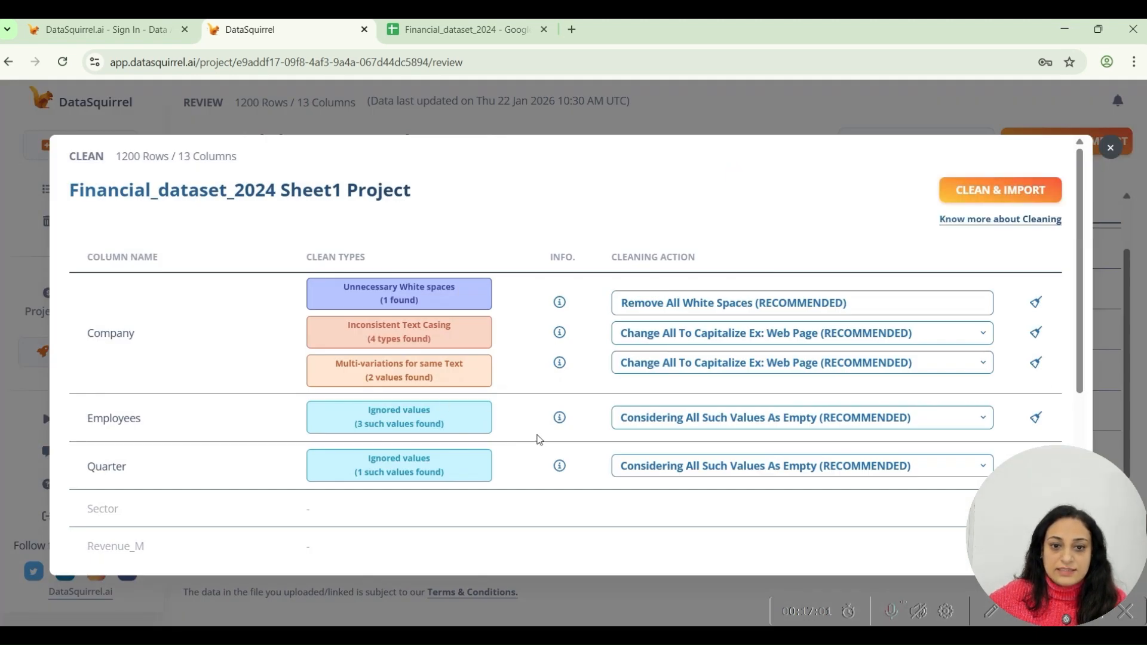
pyautogui.moveTo(563, 421)
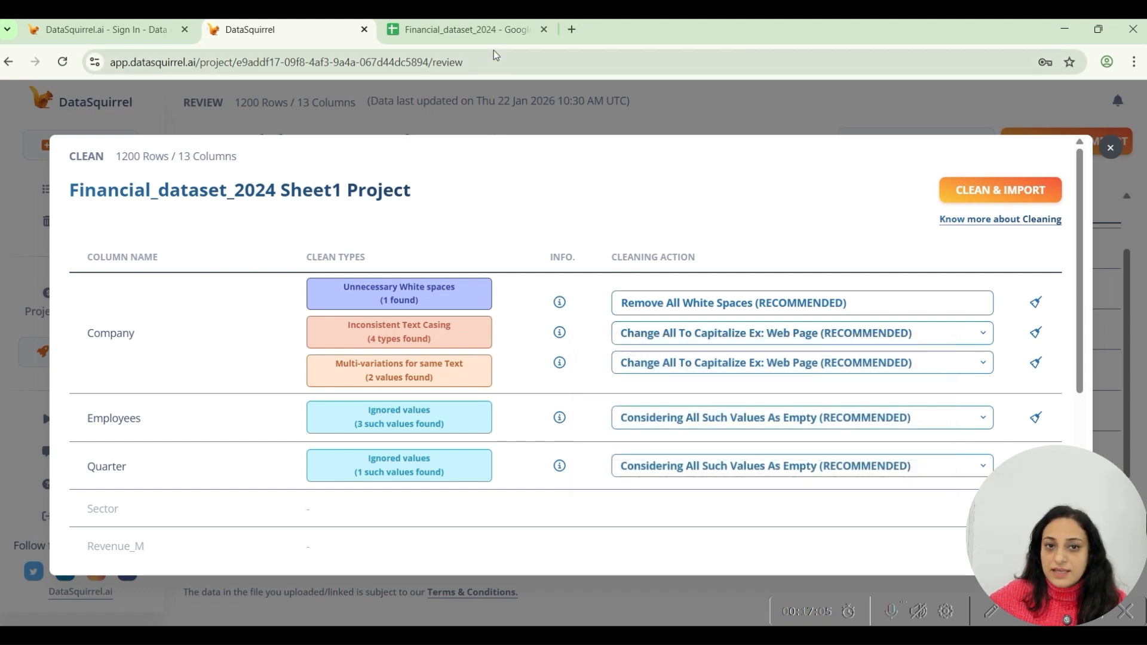
pyautogui.click(492, 33)
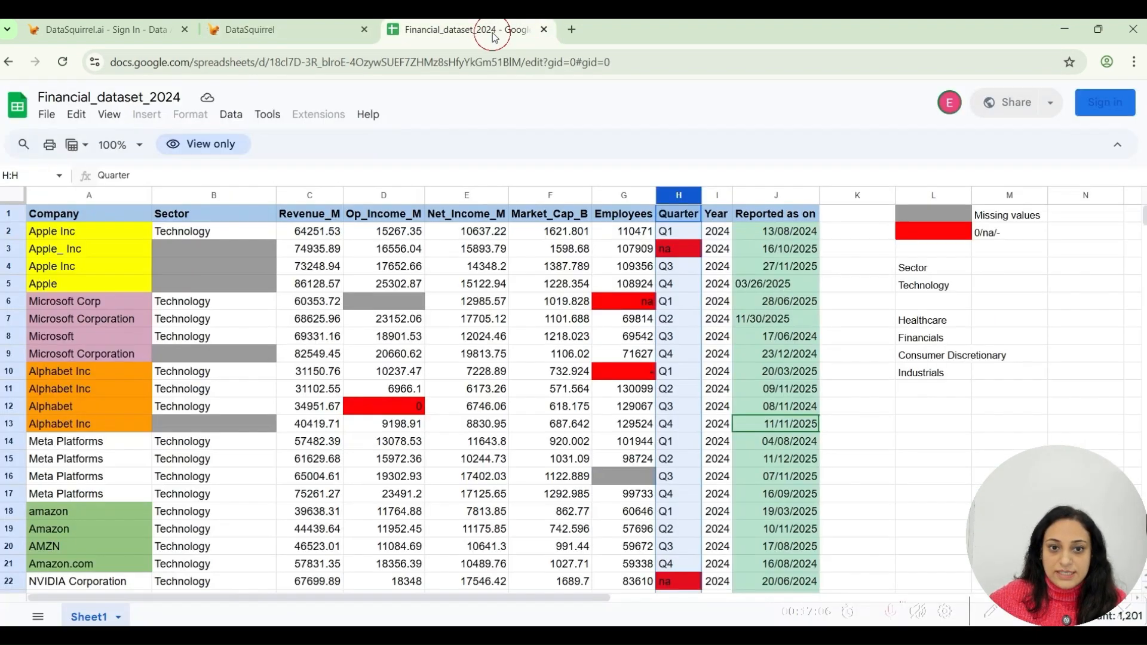
pyautogui.click(615, 194)
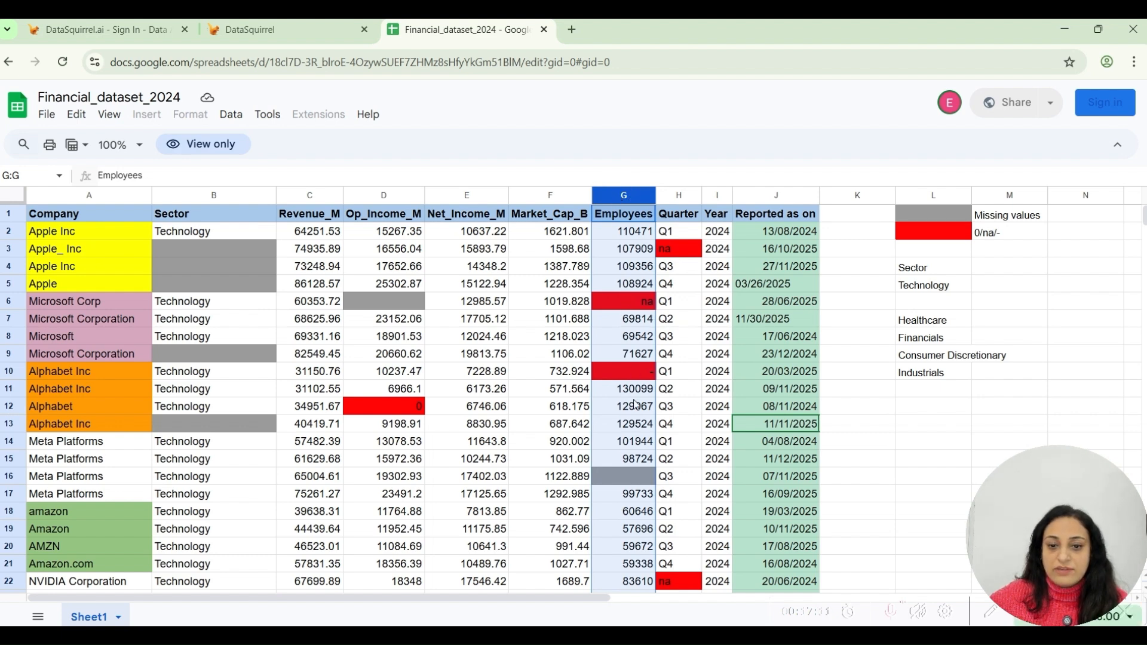
pyautogui.click(292, 36)
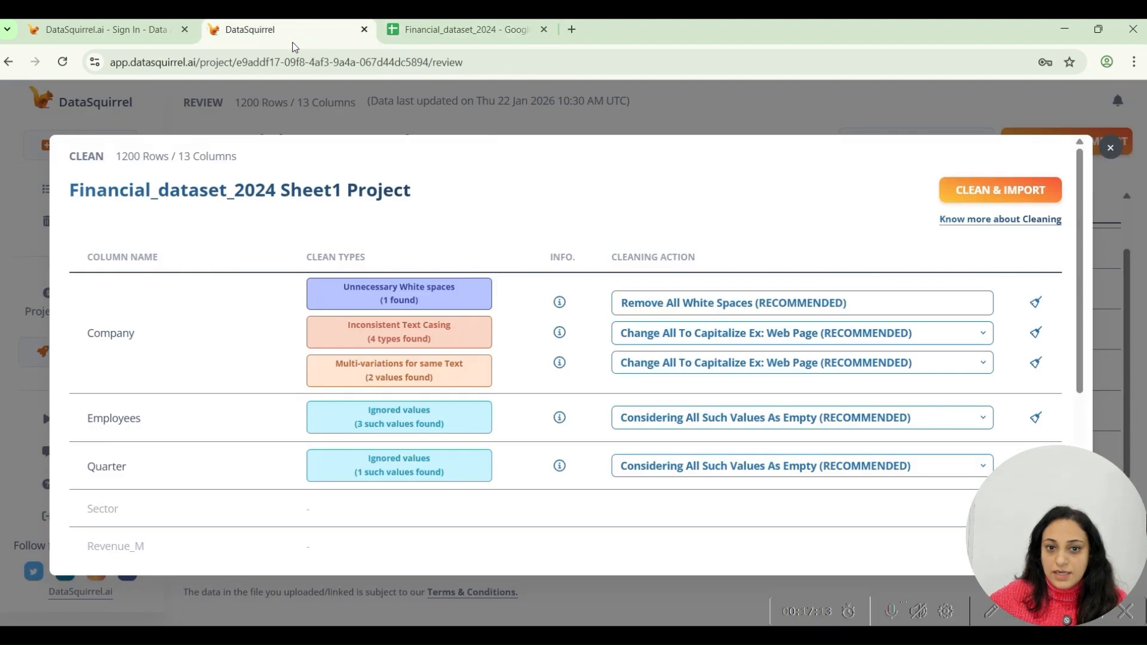
pyautogui.click(747, 417)
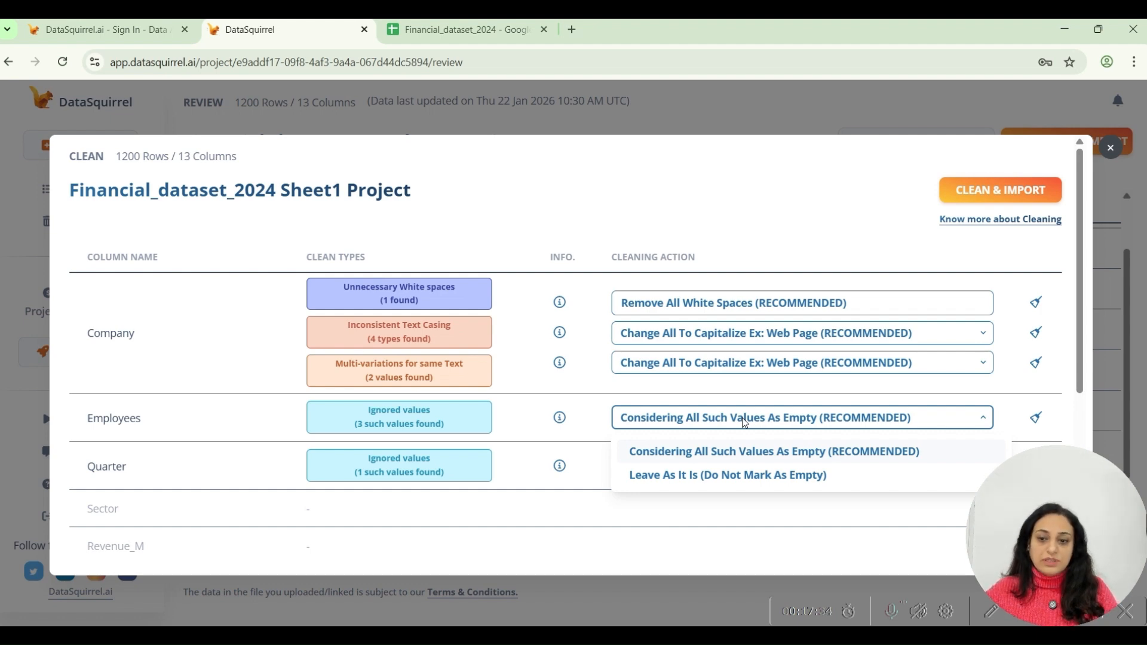
pyautogui.click(733, 400)
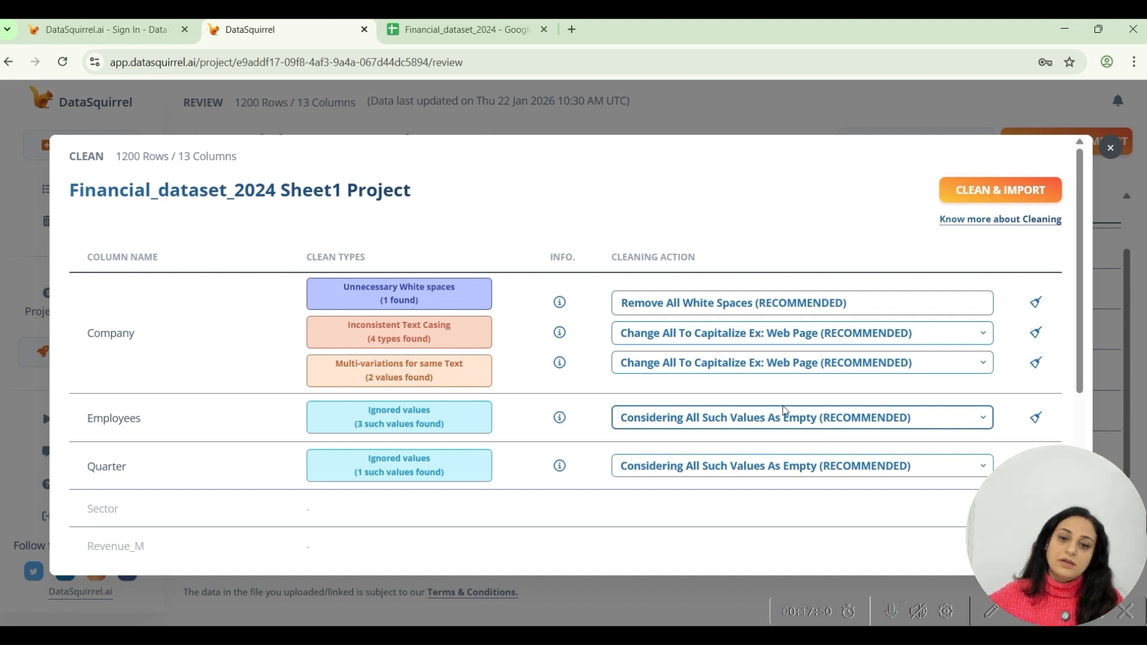
# Examine the Company column's white space, text casing and multi-variation issues, including the casing actions offered.
pyautogui.doubleClick(99, 332)
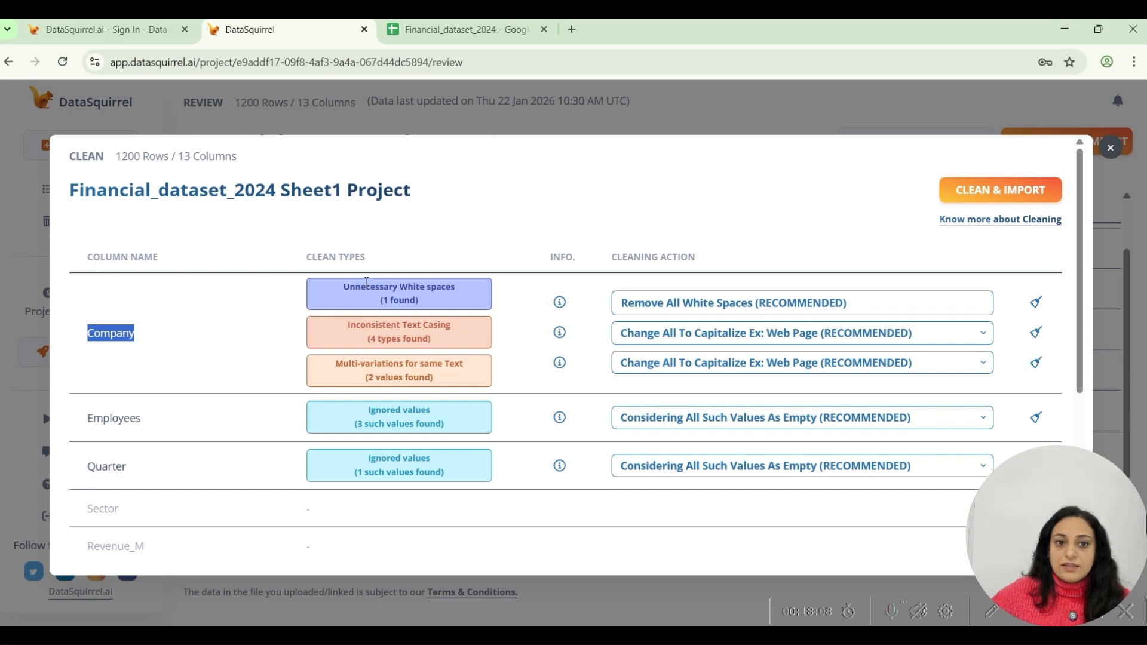
pyautogui.click(560, 303)
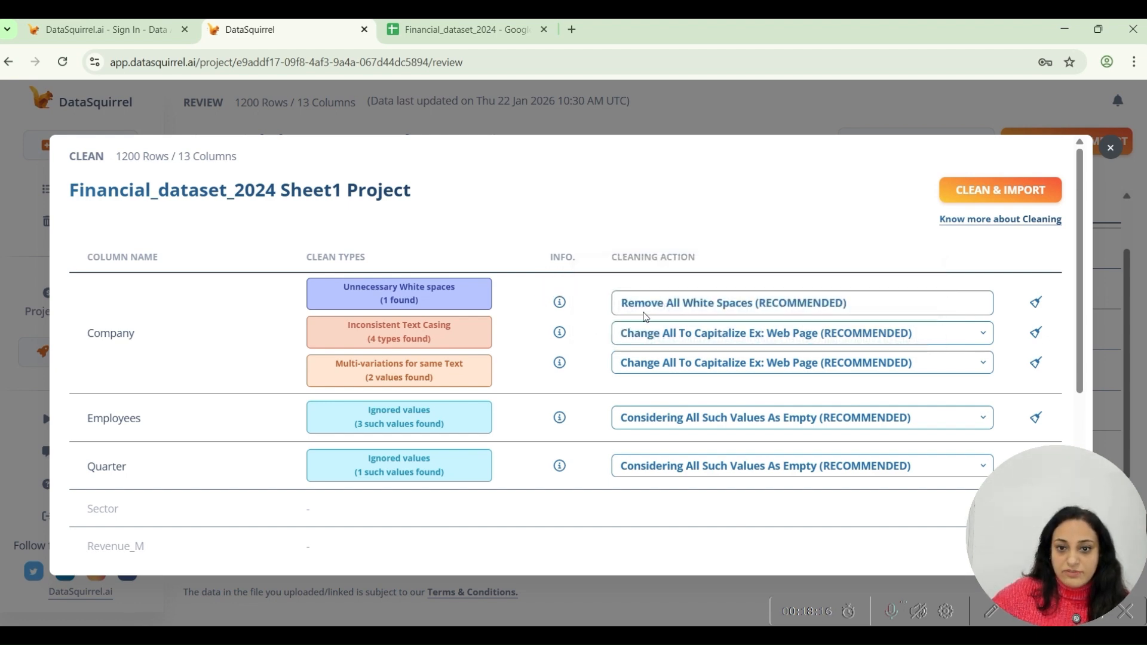
pyautogui.click(671, 307)
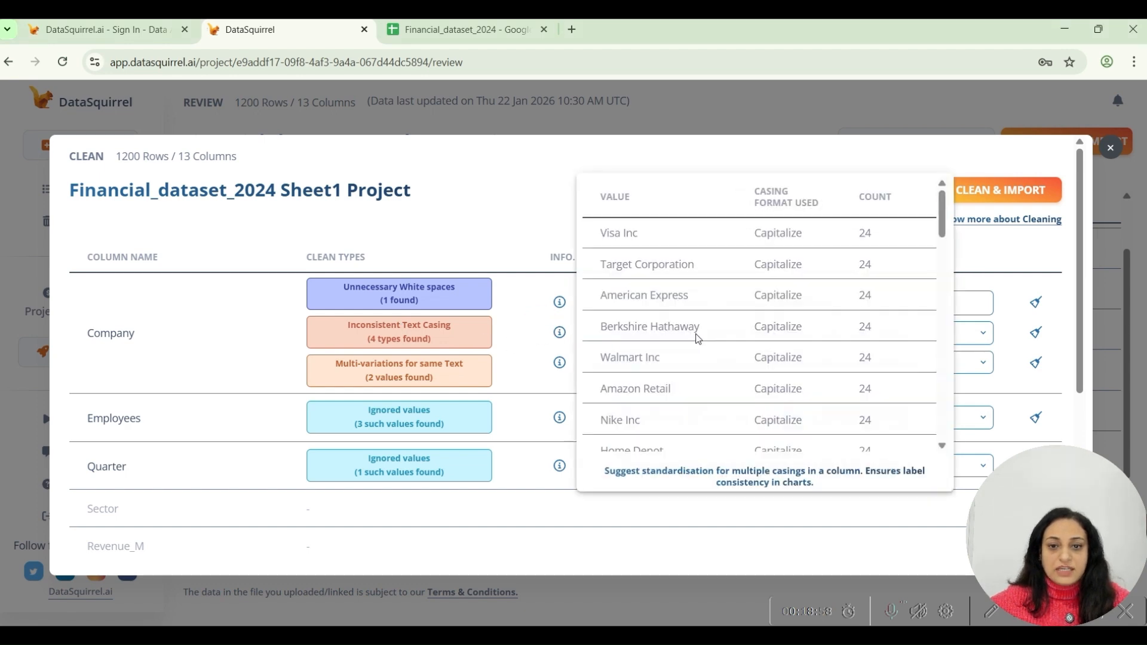
pyautogui.click(982, 333)
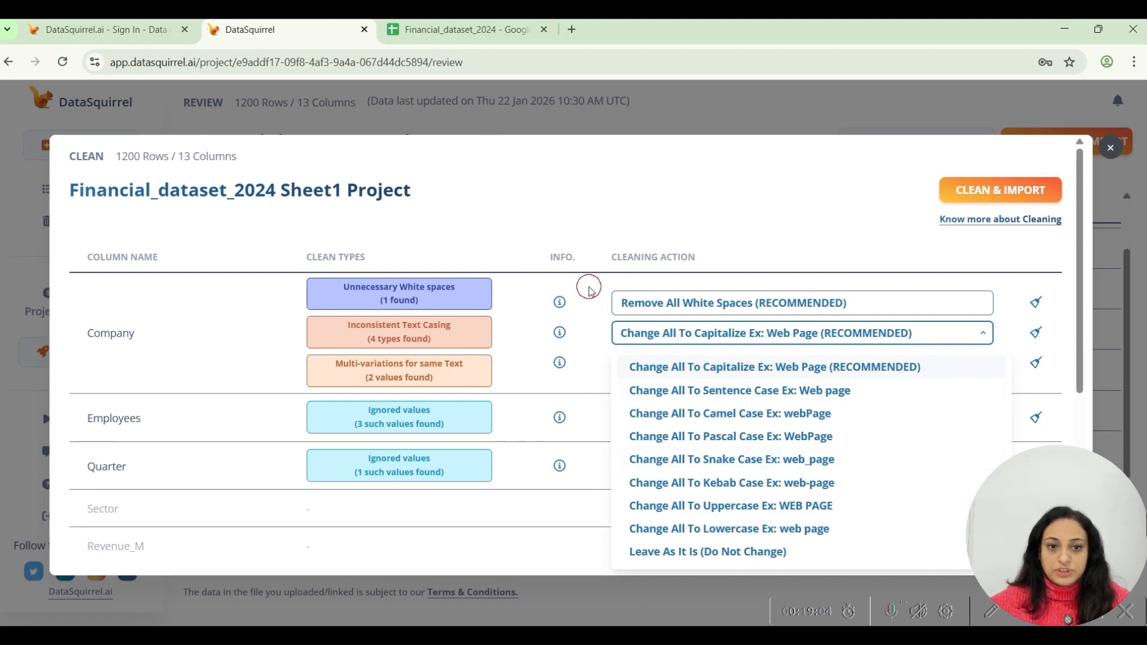
pyautogui.scroll(-1, 589, 295)
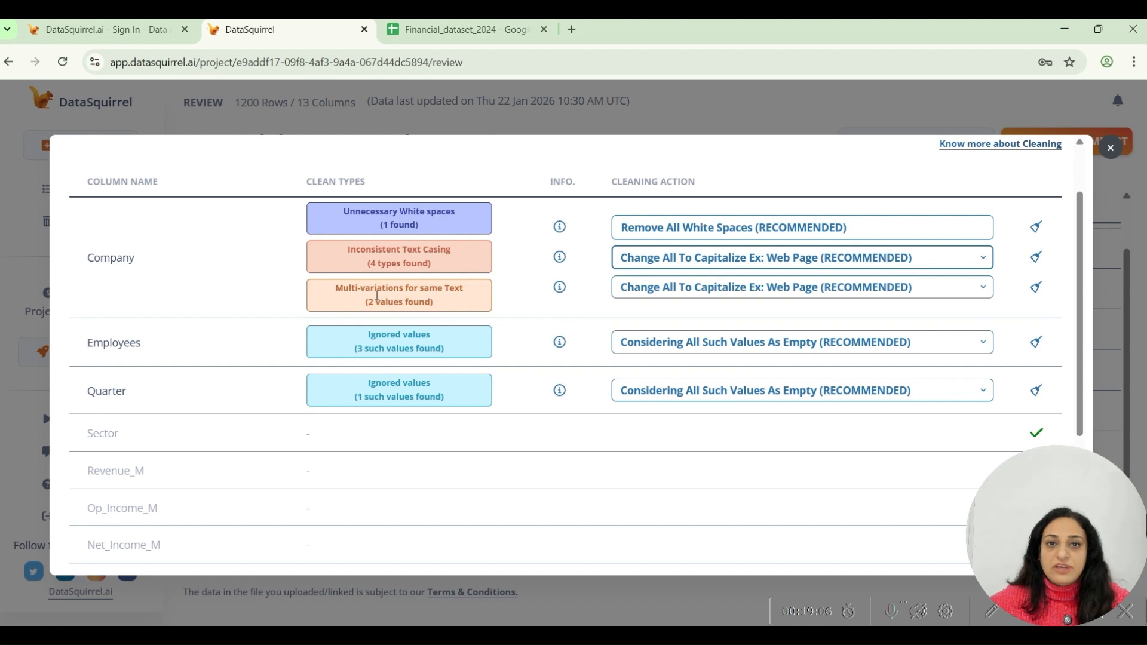
pyautogui.moveTo(563, 292)
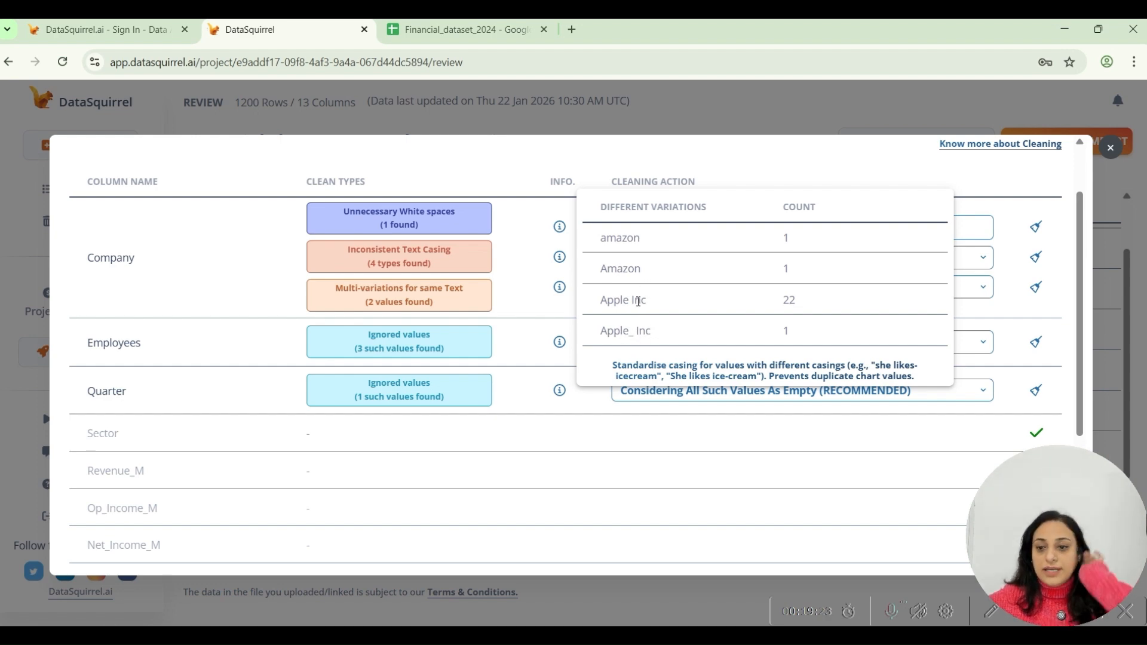
# Switch to the Financial_dataset_2024 Google Sheet and examine the Apple and Microsoft name variations in the Company column.
pyautogui.click(460, 29)
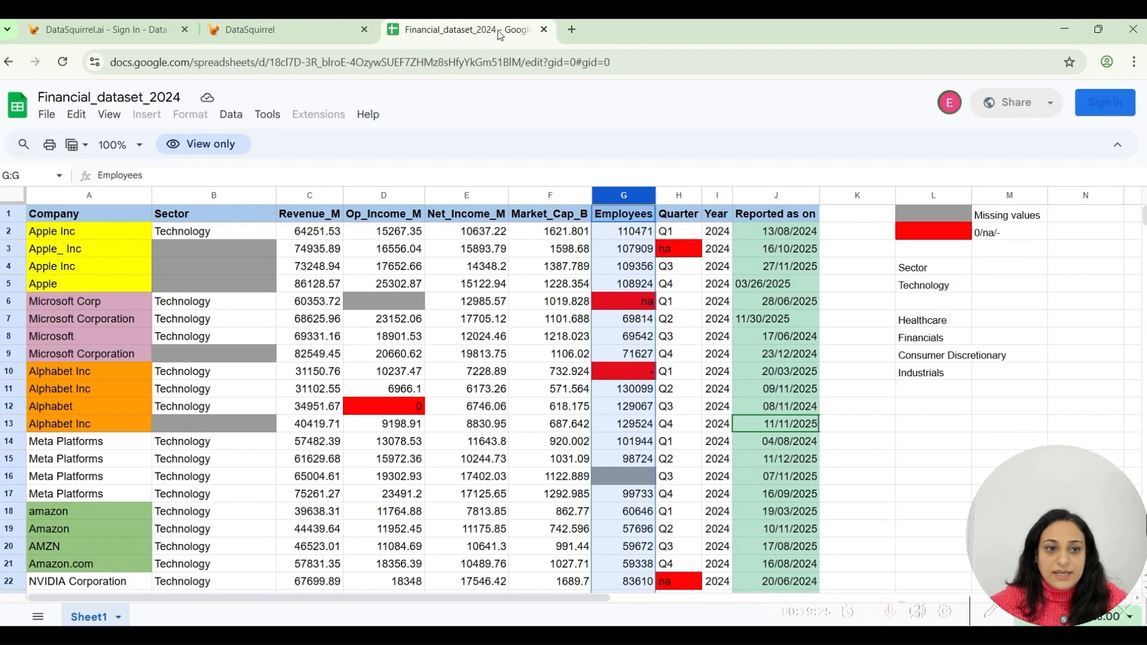
pyautogui.hotkey('ctrl', '+')
pyautogui.click(83, 254)
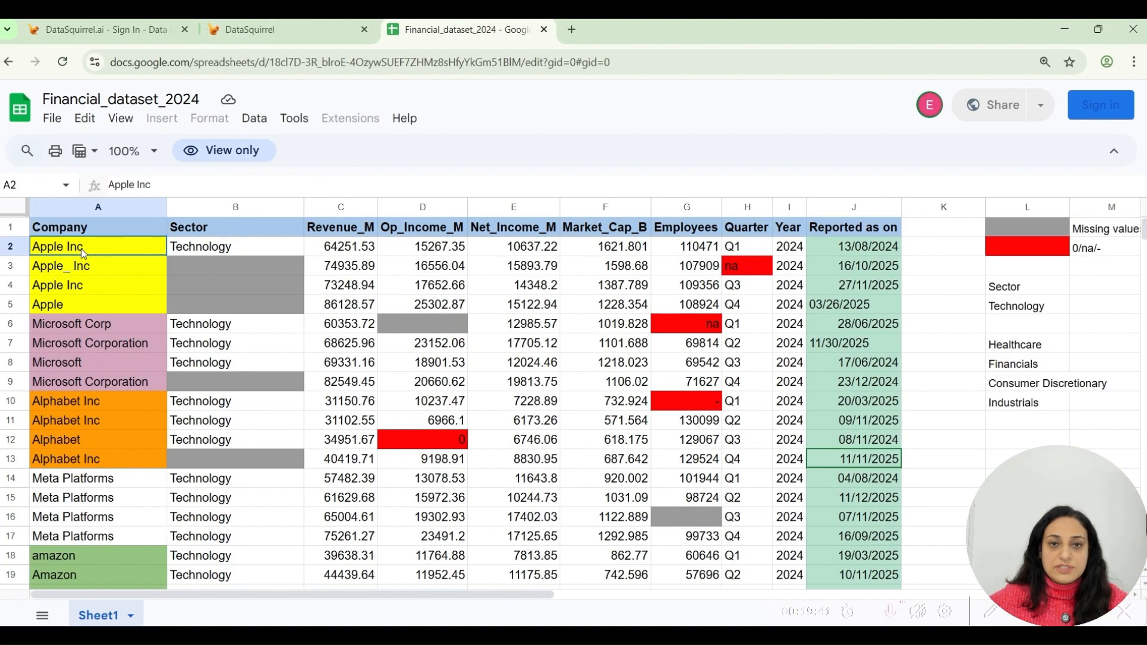
pyautogui.moveTo(99, 243); pyautogui.dragTo(93, 301)
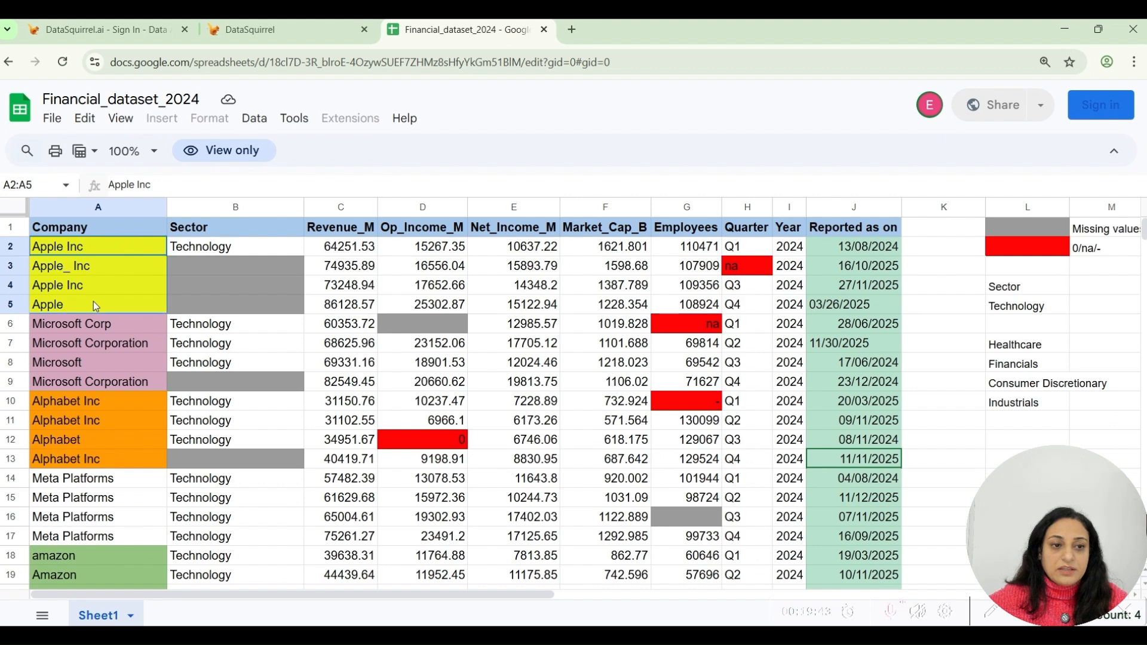
pyautogui.click(89, 249)
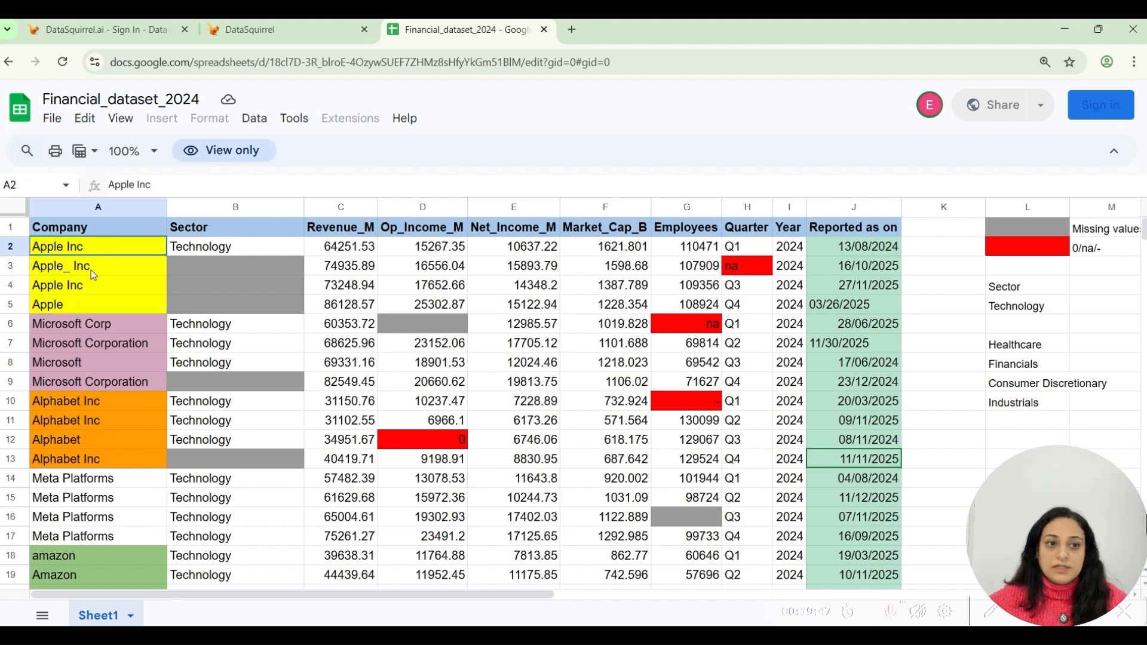
pyautogui.click(86, 305)
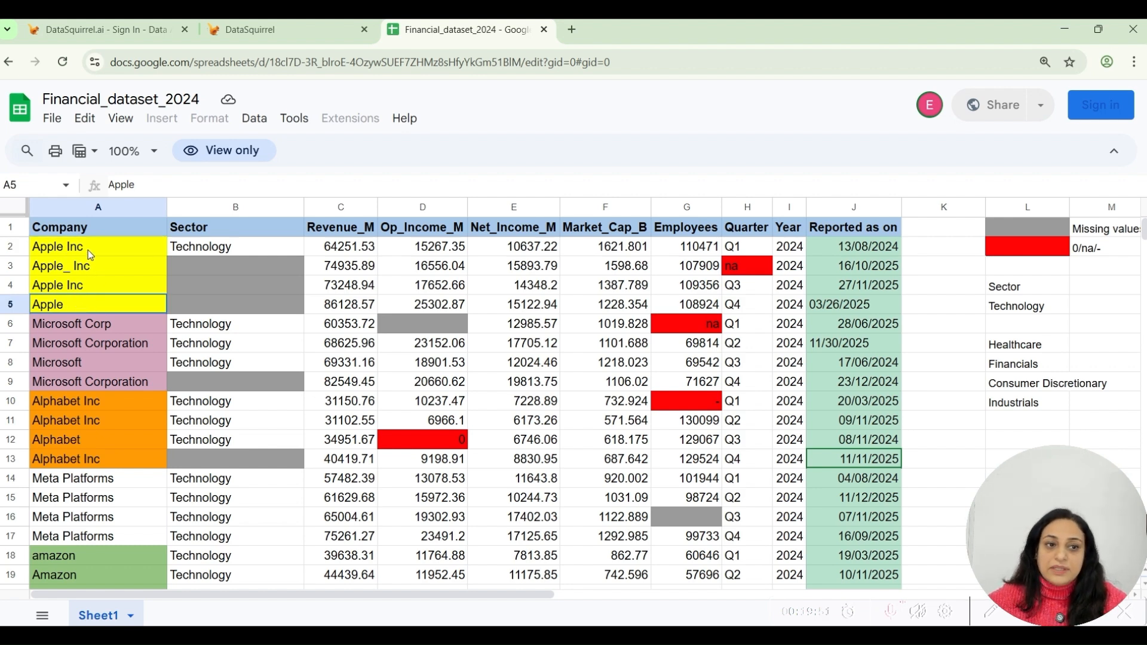
pyautogui.moveTo(88, 250); pyautogui.dragTo(88, 265)
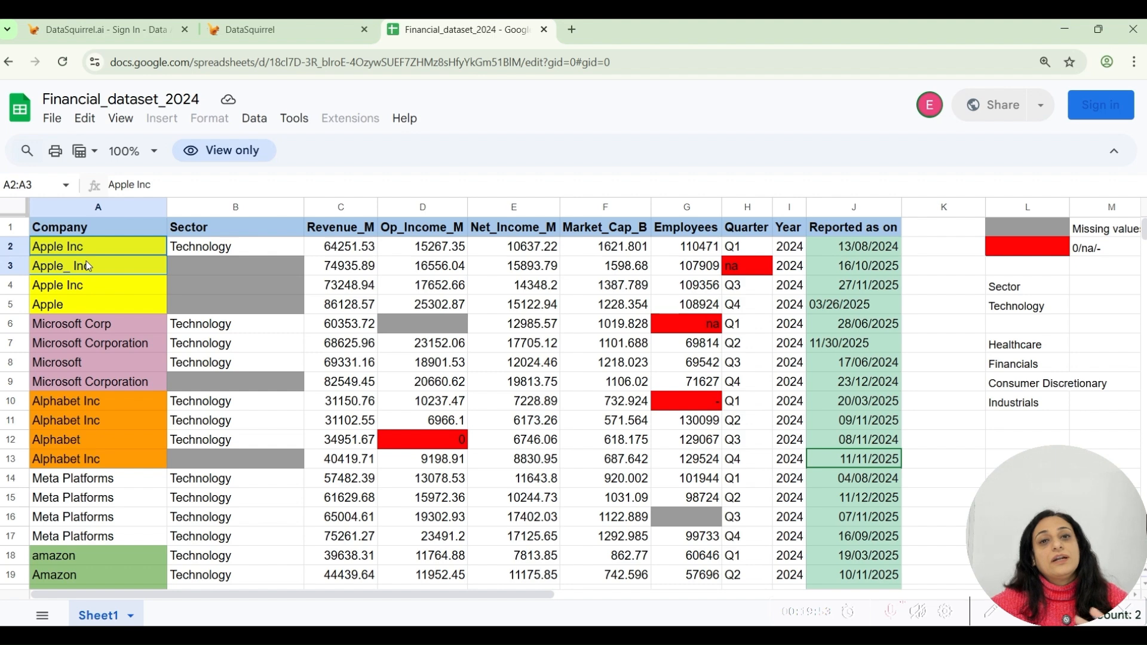
pyautogui.click(81, 307)
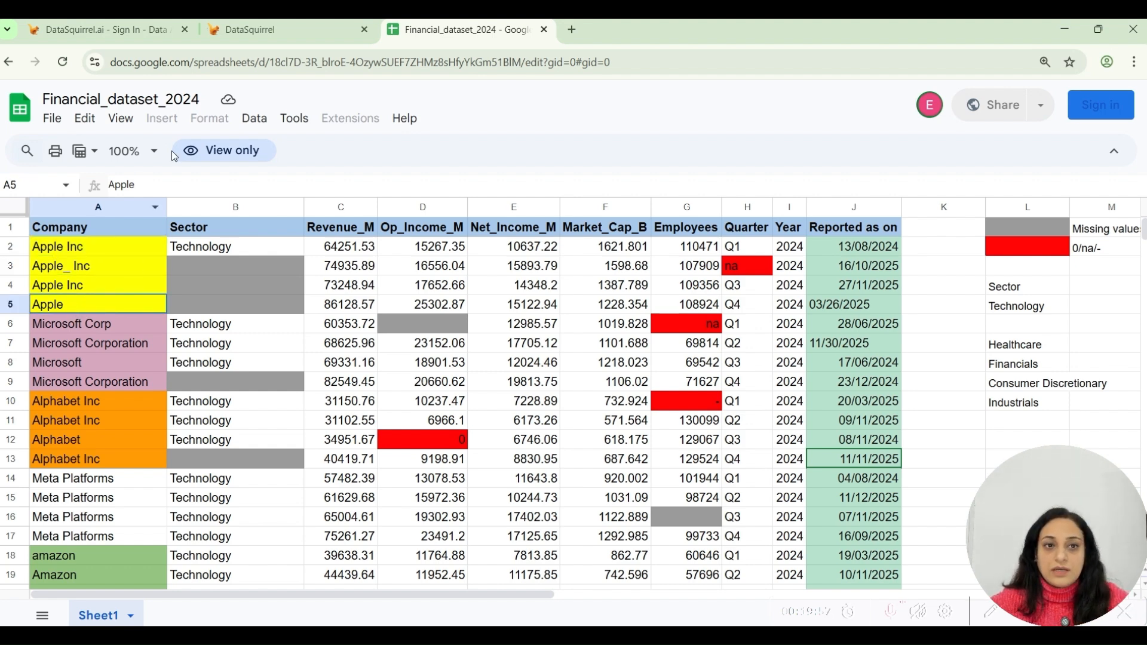
pyautogui.click(99, 324)
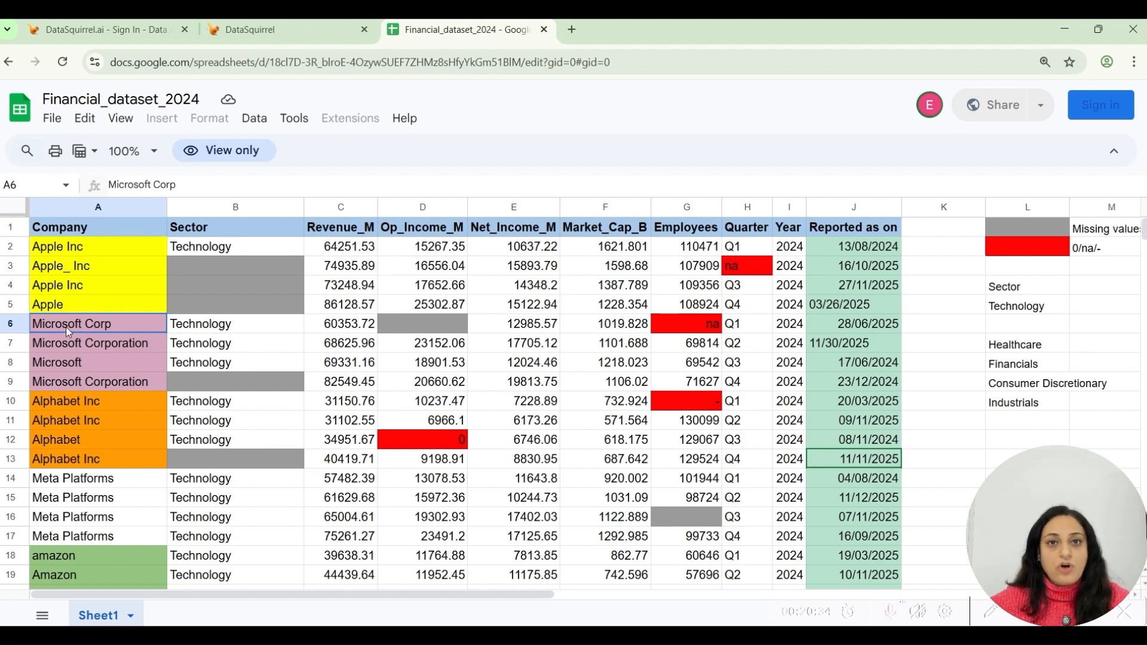
pyautogui.click(84, 361)
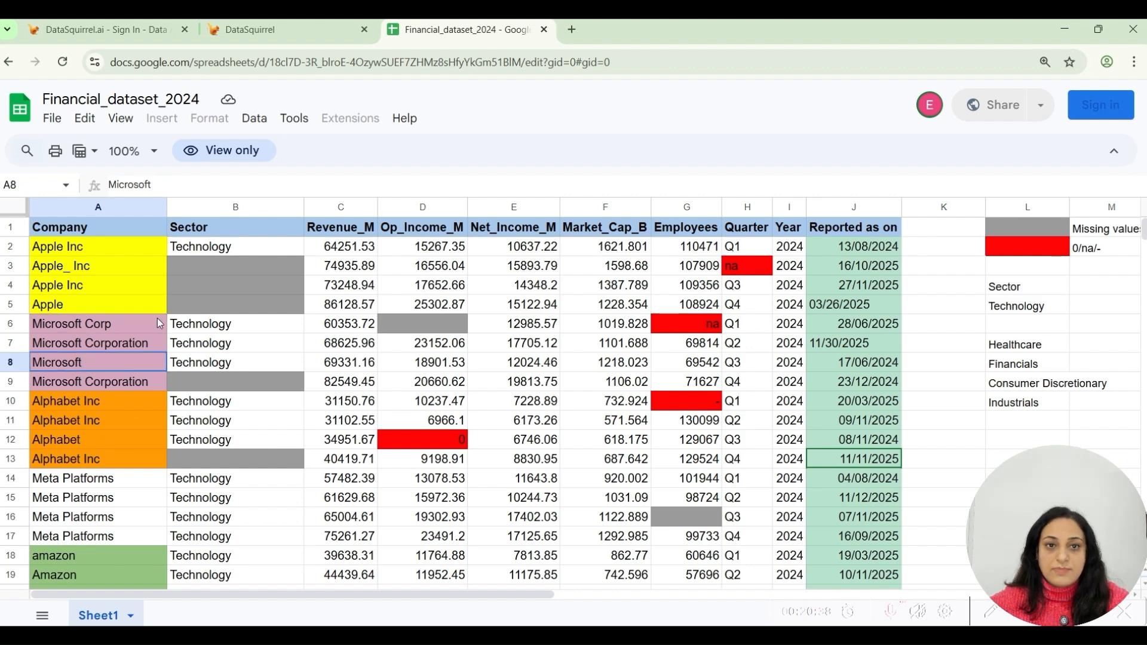
# Check the Company column's multi-variation details in DataSquirrel against the Alphabet rows in the Google Sheet.
pyautogui.click(289, 33)
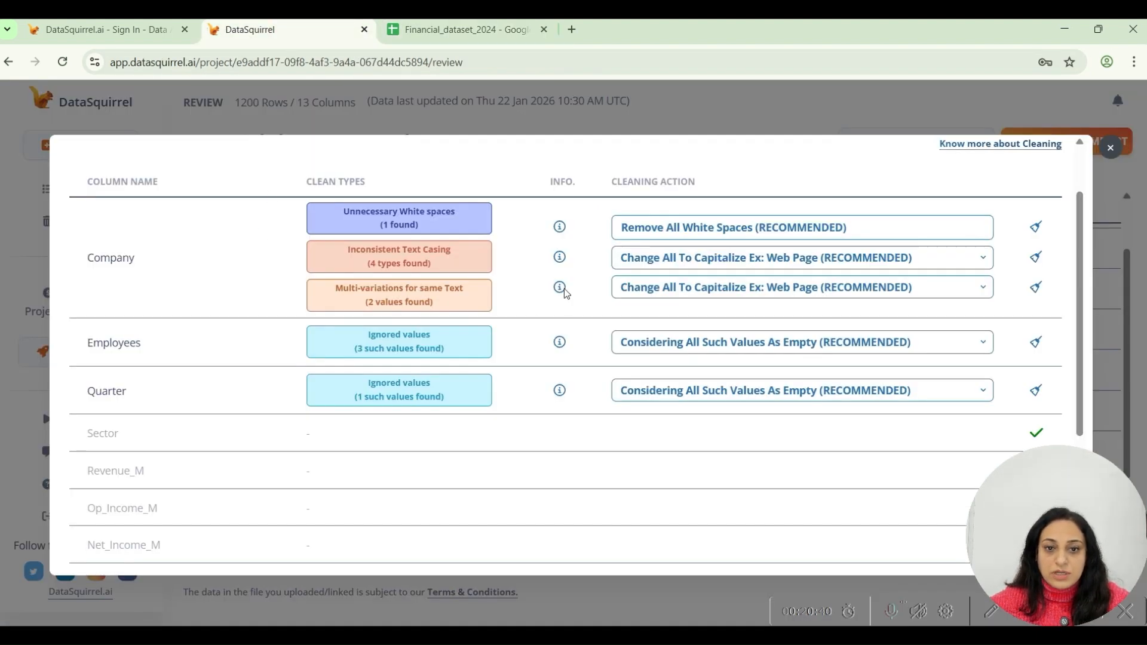
pyautogui.moveTo(562, 291)
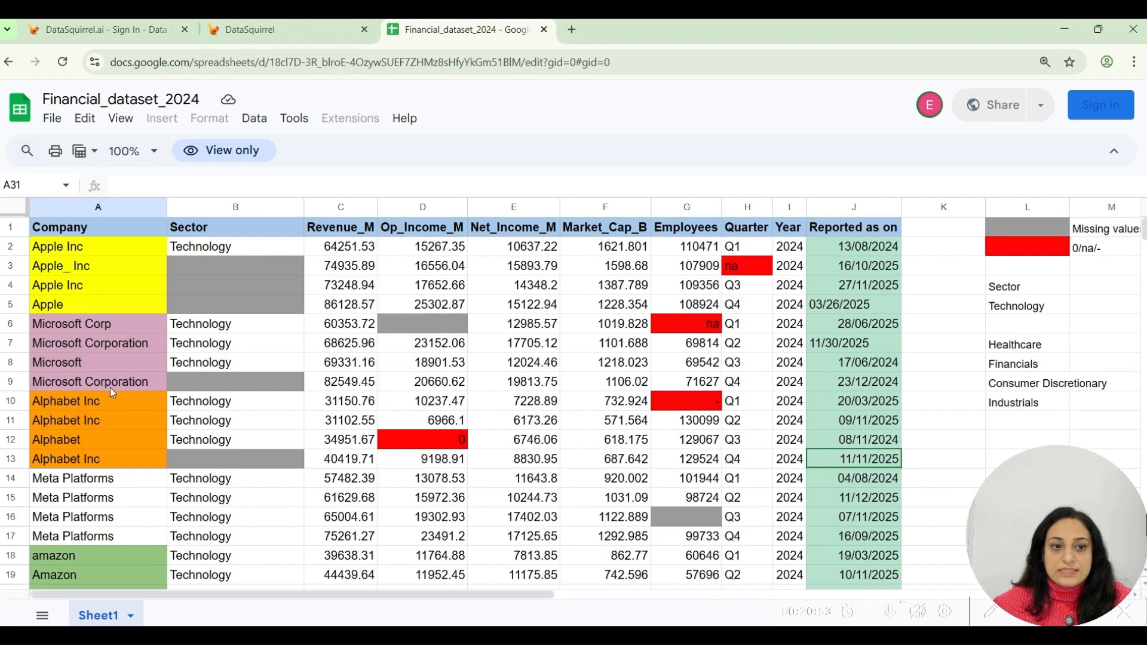
pyautogui.moveTo(110, 396); pyautogui.dragTo(112, 454)
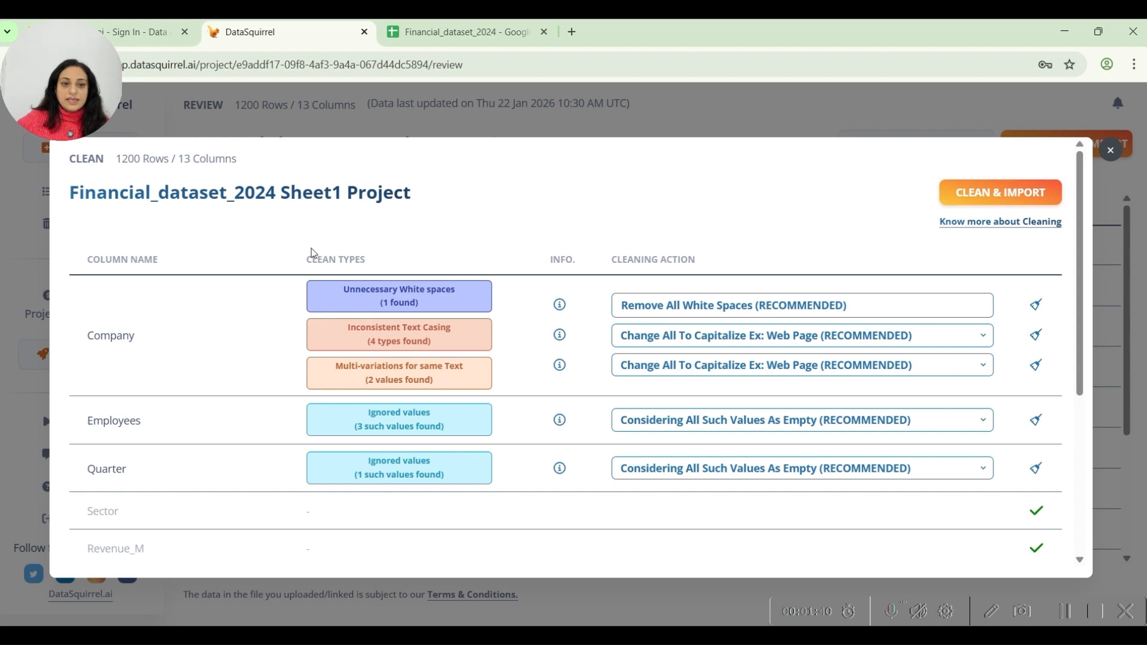
# Review the clean types, issue details and cleaning actions listed for the columns in DataSquirrel.
pyautogui.moveTo(298, 259); pyautogui.dragTo(341, 259)
pyautogui.click(520, 214)
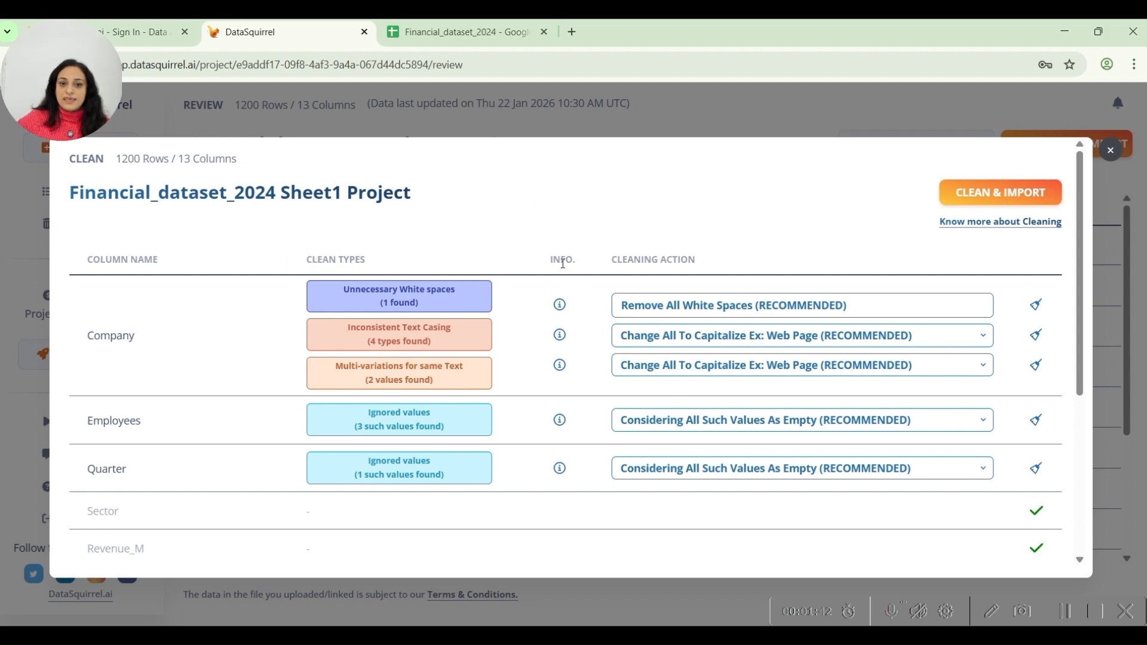
pyautogui.doubleClick(554, 259)
pyautogui.moveTo(556, 306)
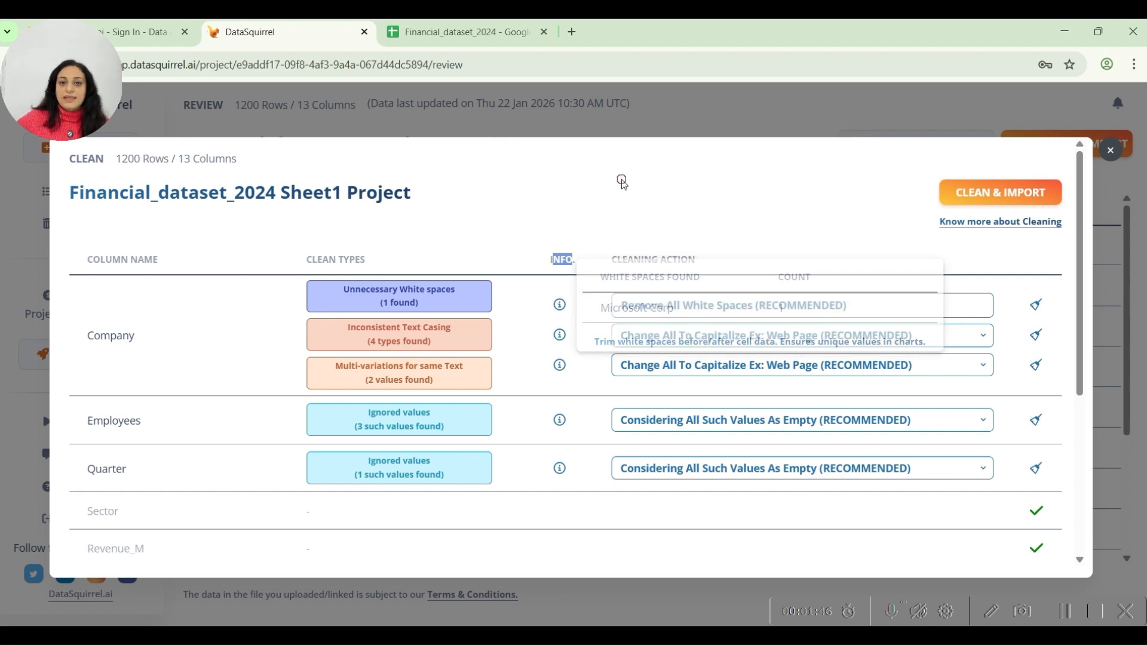
pyautogui.click(634, 256)
pyautogui.moveTo(612, 258); pyautogui.dragTo(735, 260)
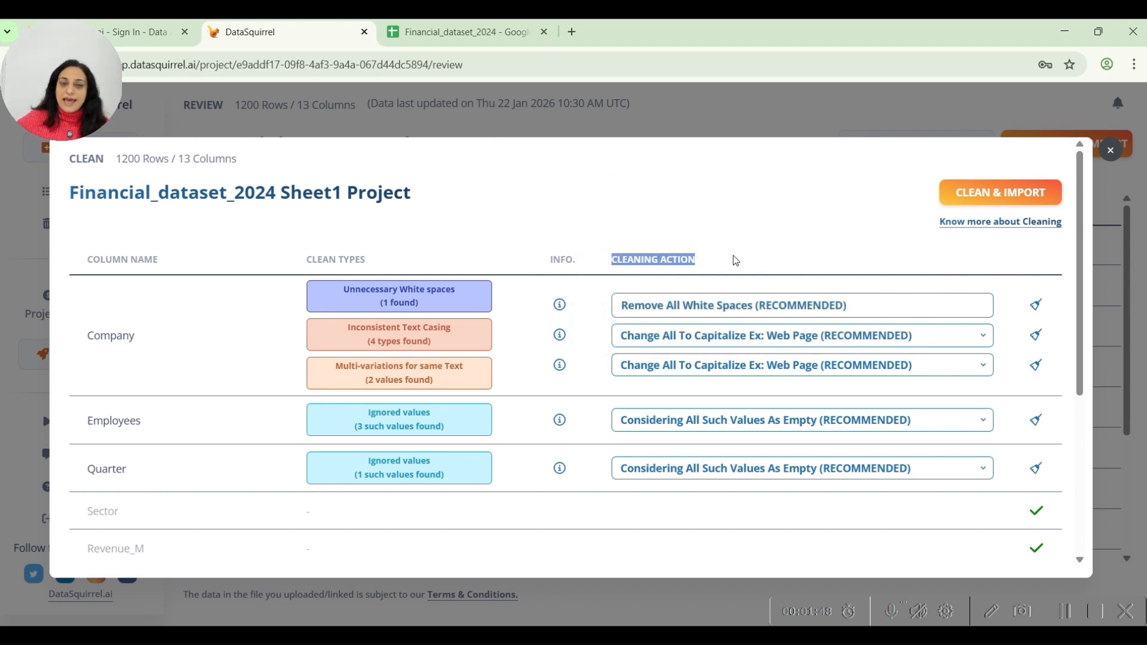
pyautogui.scroll(-3, 733, 406)
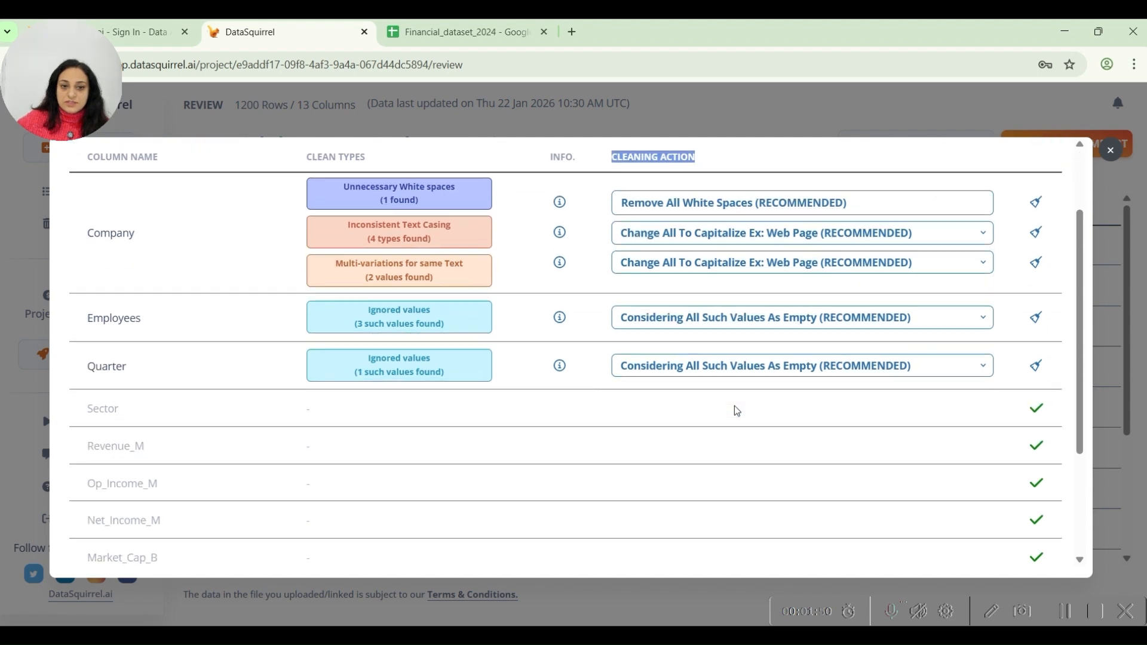
# Inspect the Google Sheet's Company column for blank cells and compare it with DataSquirrel's cleaning list.
pyautogui.click(501, 31)
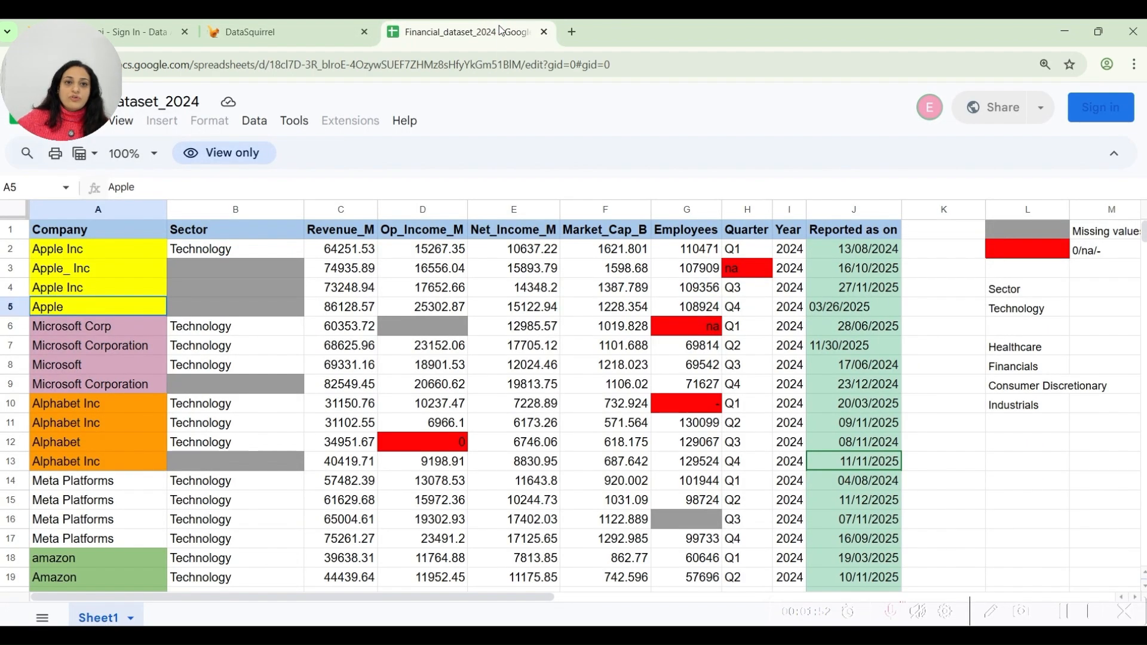
pyautogui.click(98, 209)
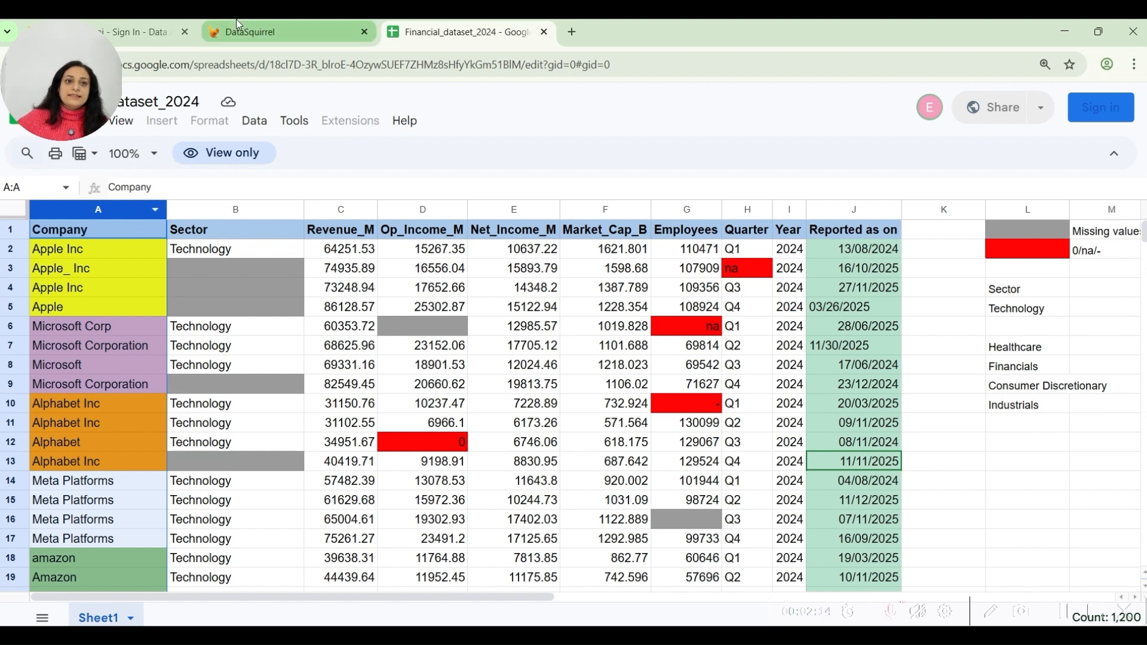
pyautogui.scroll(-6, 120, 377)
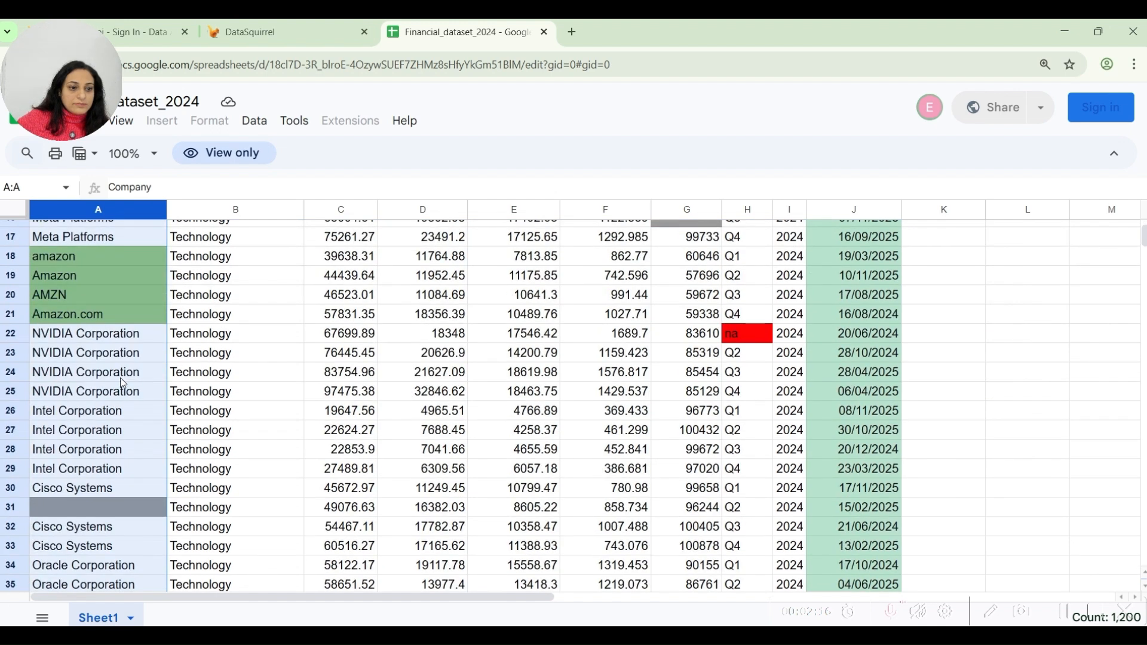
pyautogui.click(103, 428)
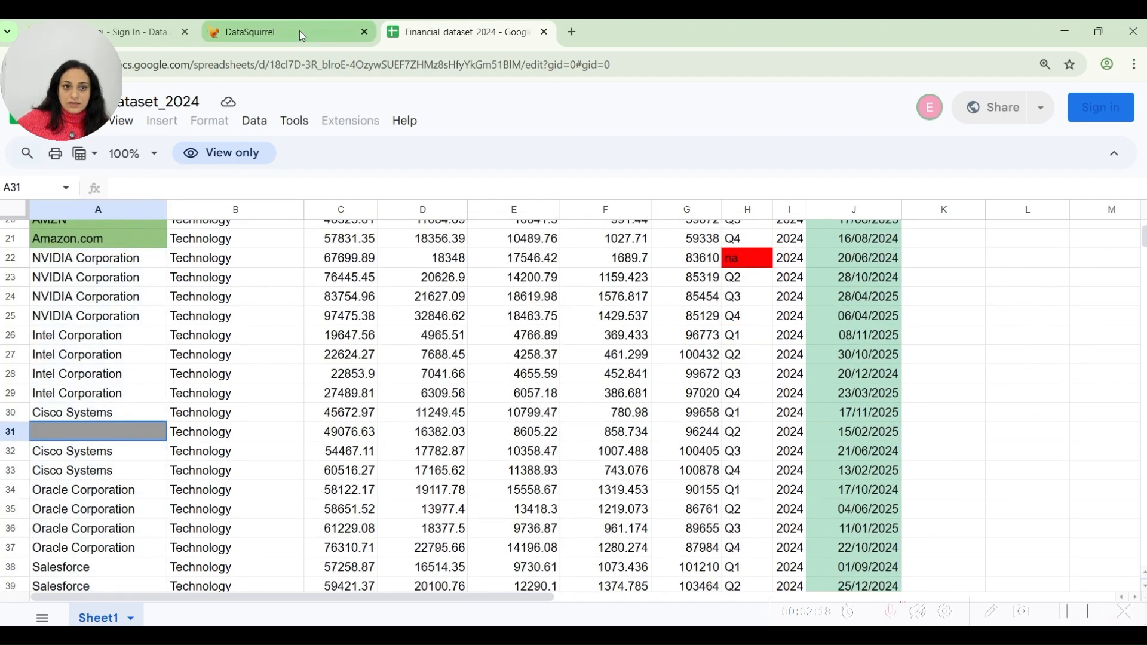
pyautogui.click(280, 32)
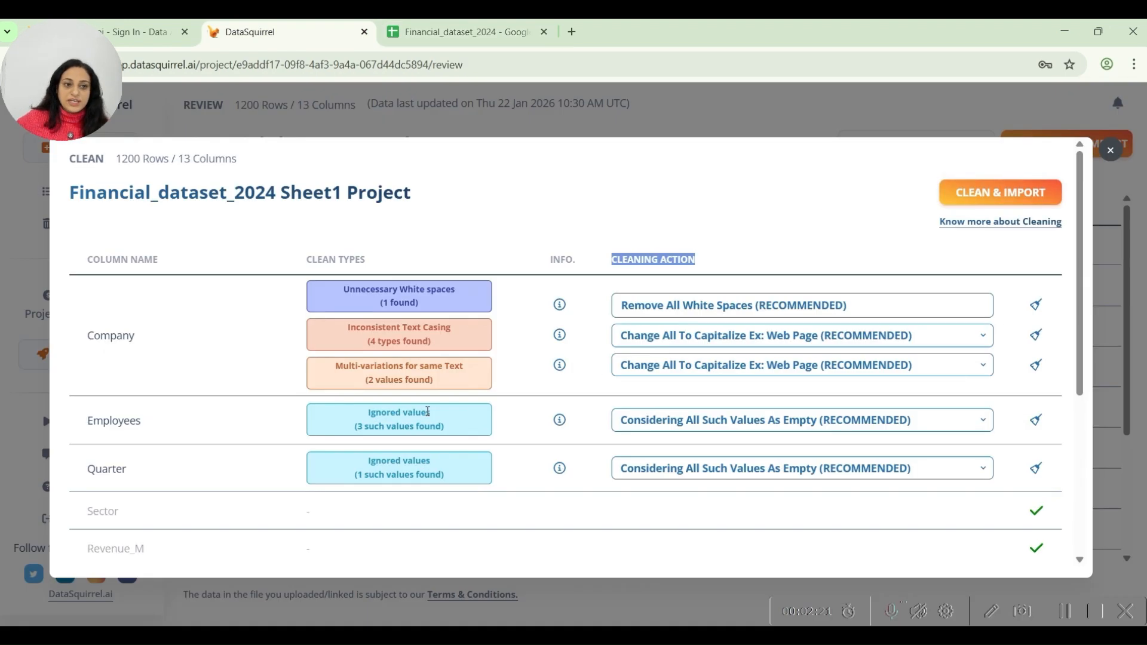
# Inspect the Sector and Op_Income_M columns in the Google Sheet and check their status in DataSquirrel's cleaning list.
pyautogui.click(469, 33)
pyautogui.scroll(6, 232, 336)
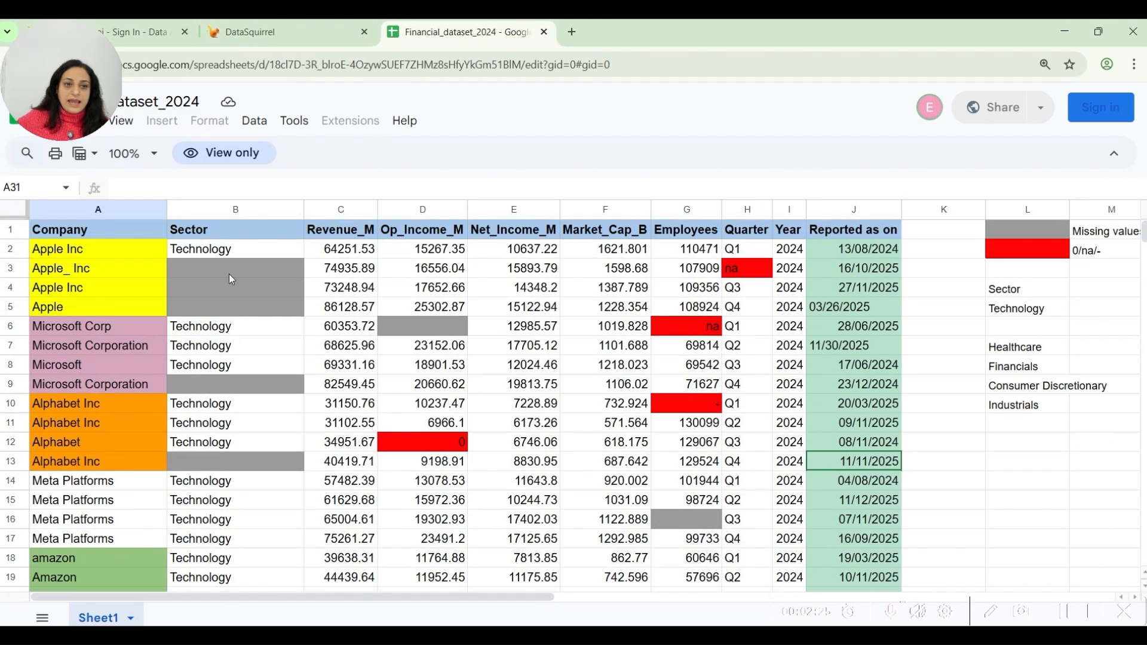
pyautogui.click(236, 211)
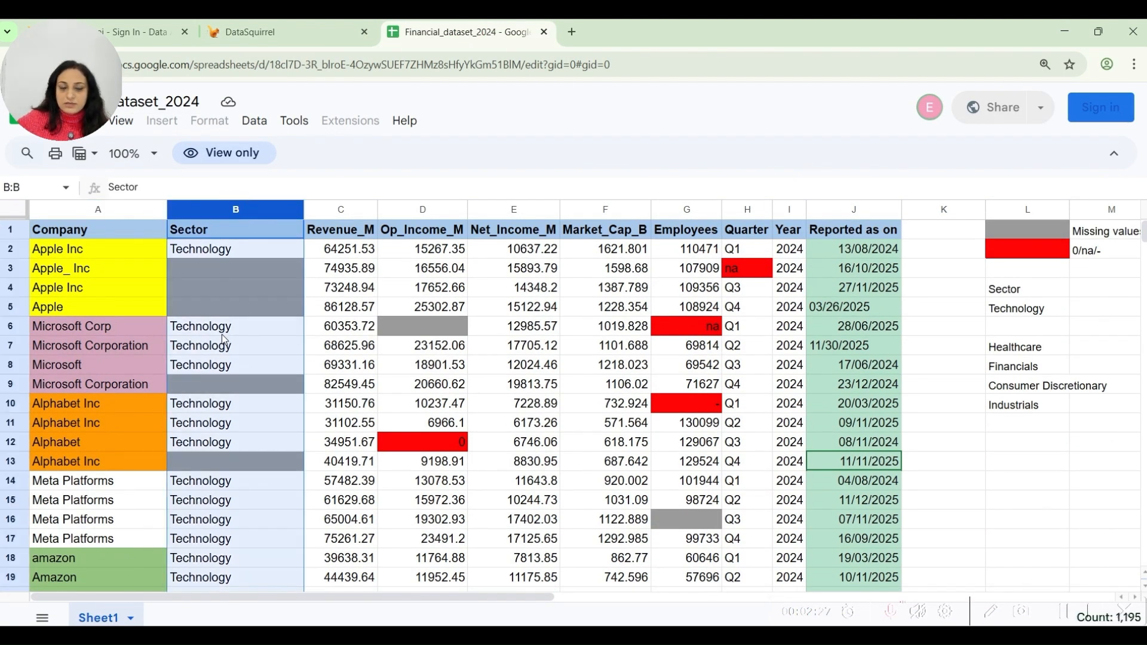
pyautogui.click(411, 210)
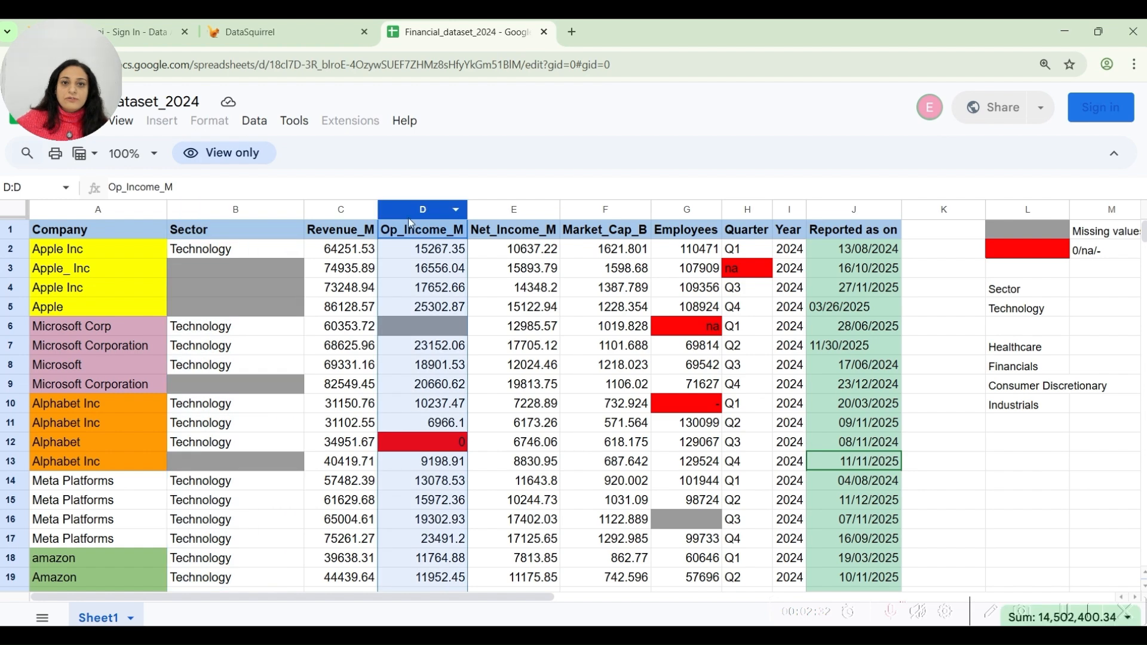
pyautogui.click(288, 36)
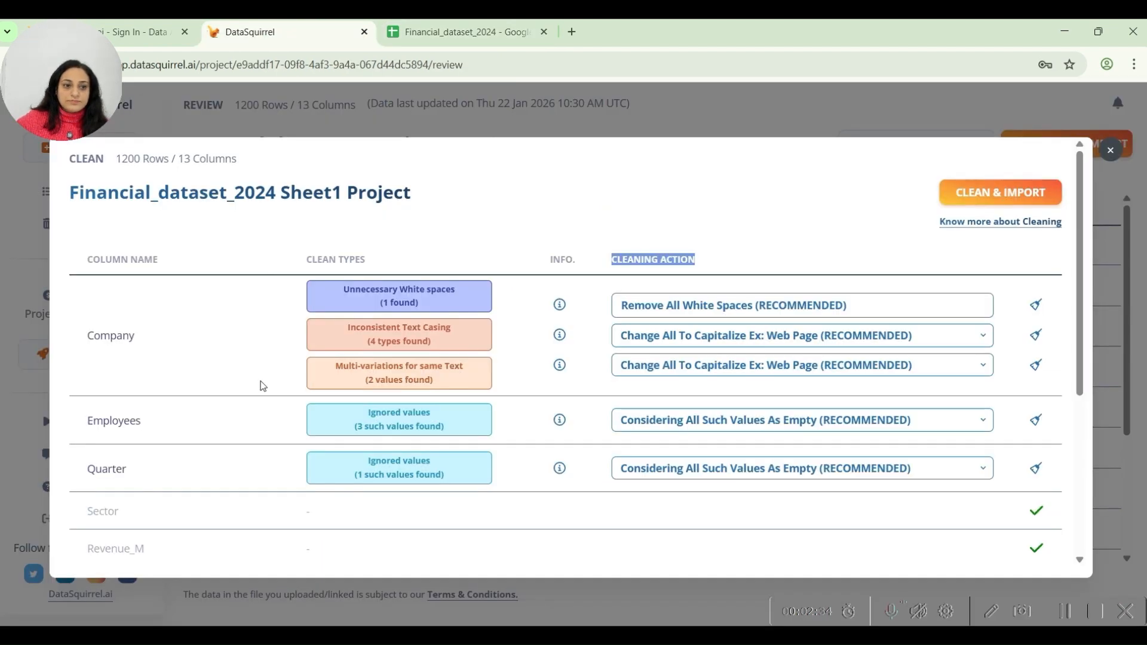
pyautogui.scroll(-5, 258, 384)
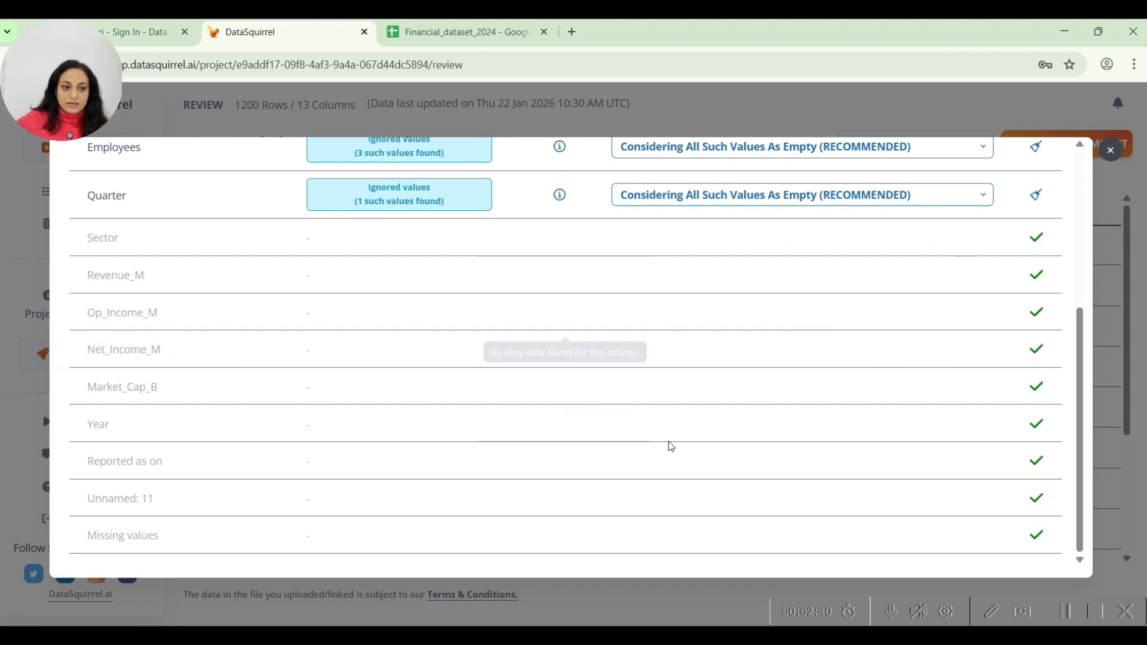
# Compare the inconsistent date formats in the sheet's Reported as on column with that column's status in DataSquirrel.
pyautogui.hotkey('ctrl', 'Tab')
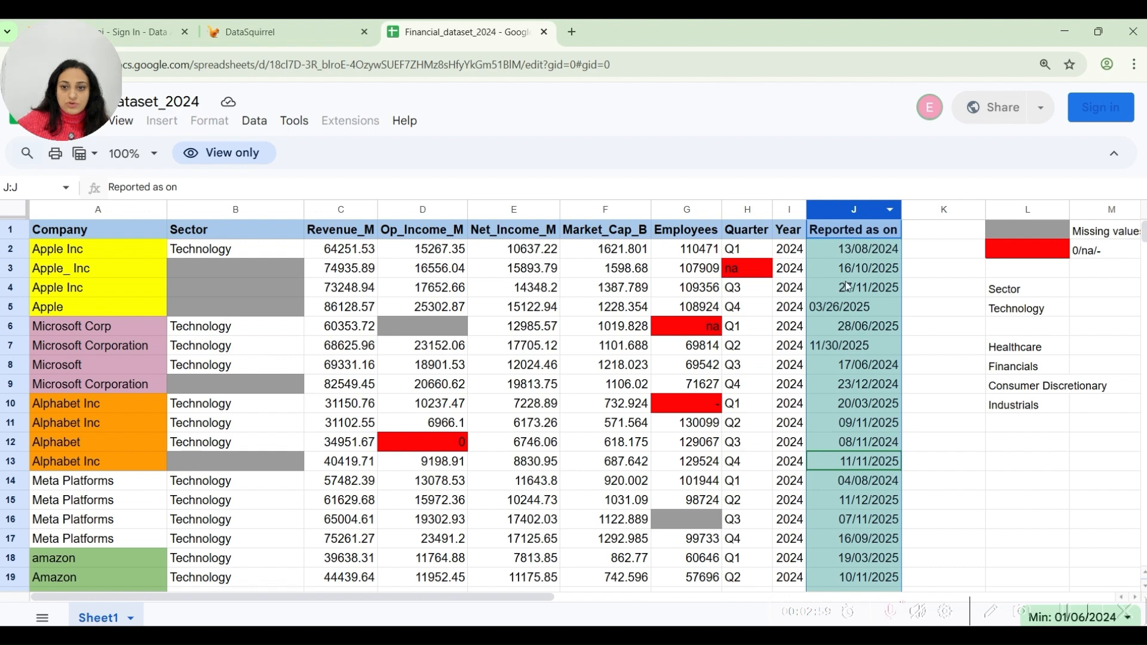
pyautogui.click(845, 306)
pyautogui.click(844, 347)
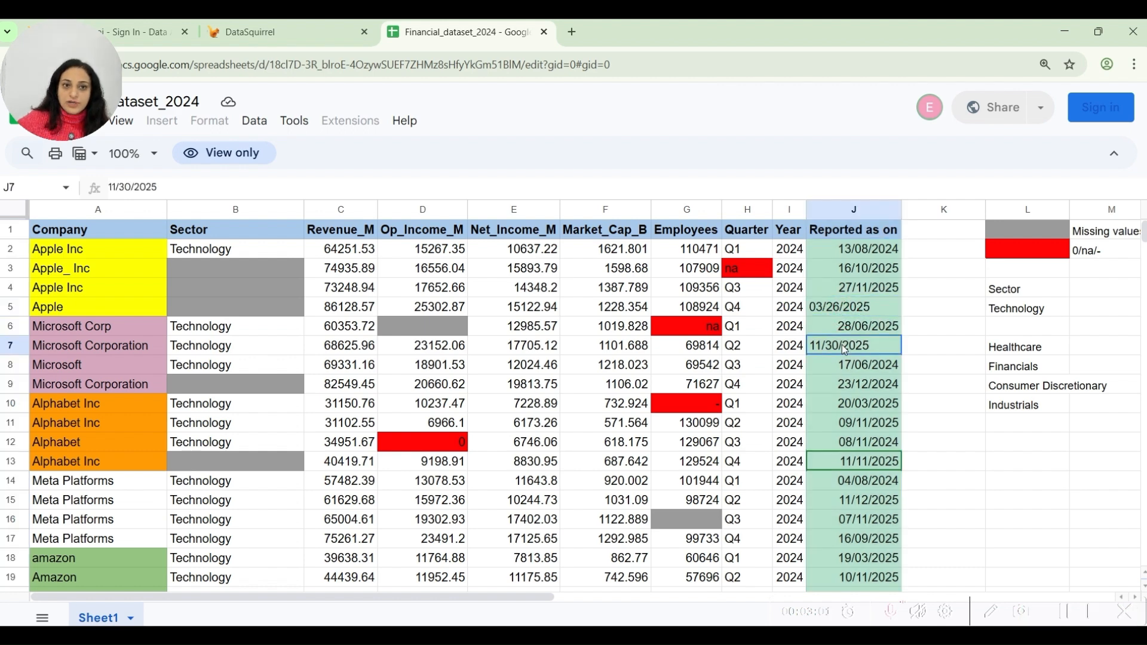
pyautogui.click(333, 35)
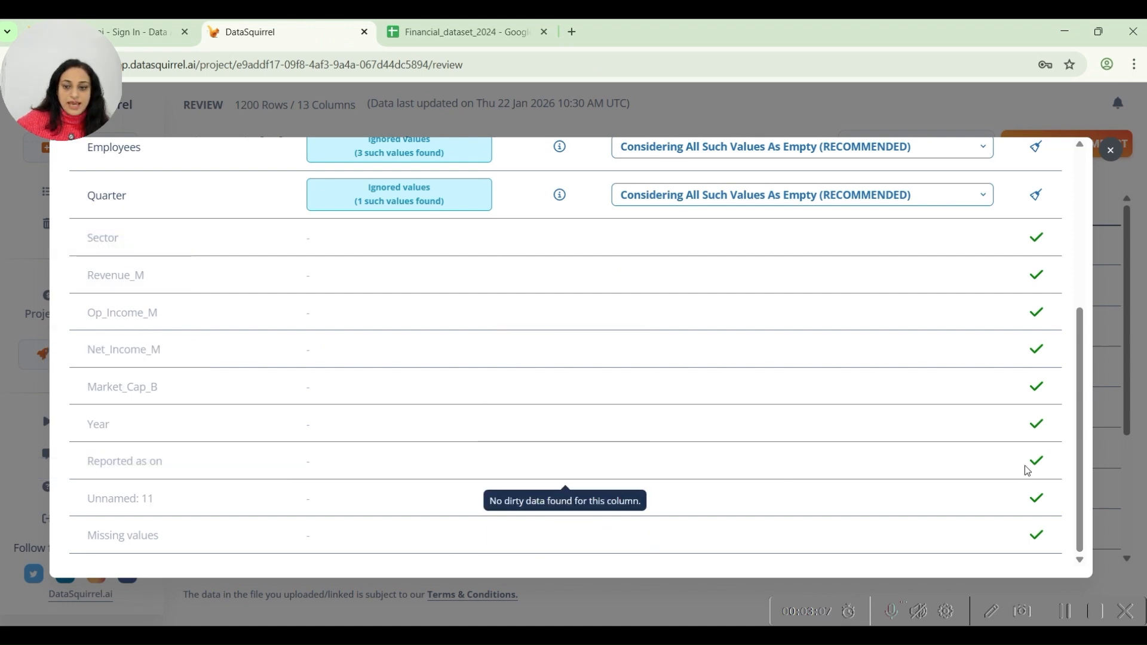
# Recheck the cleaning list against the Google Sheet, and clean and import the data with the recommended actions in DataSquirrel.
pyautogui.scroll(5, 880, 180)
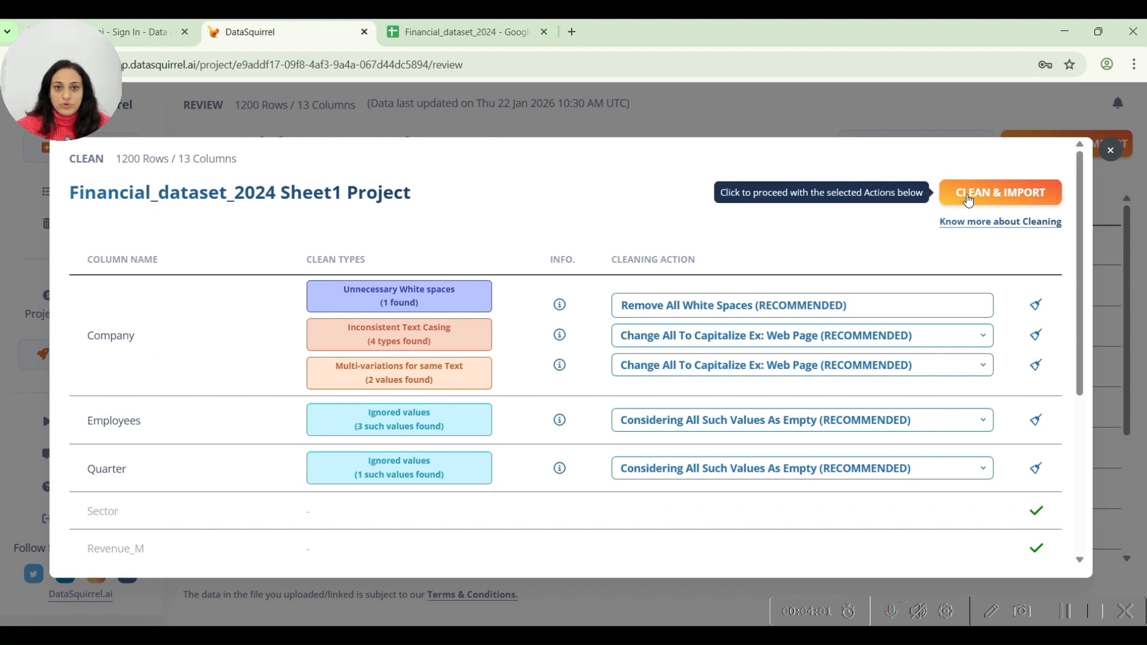
pyautogui.scroll(-5, 663, 465)
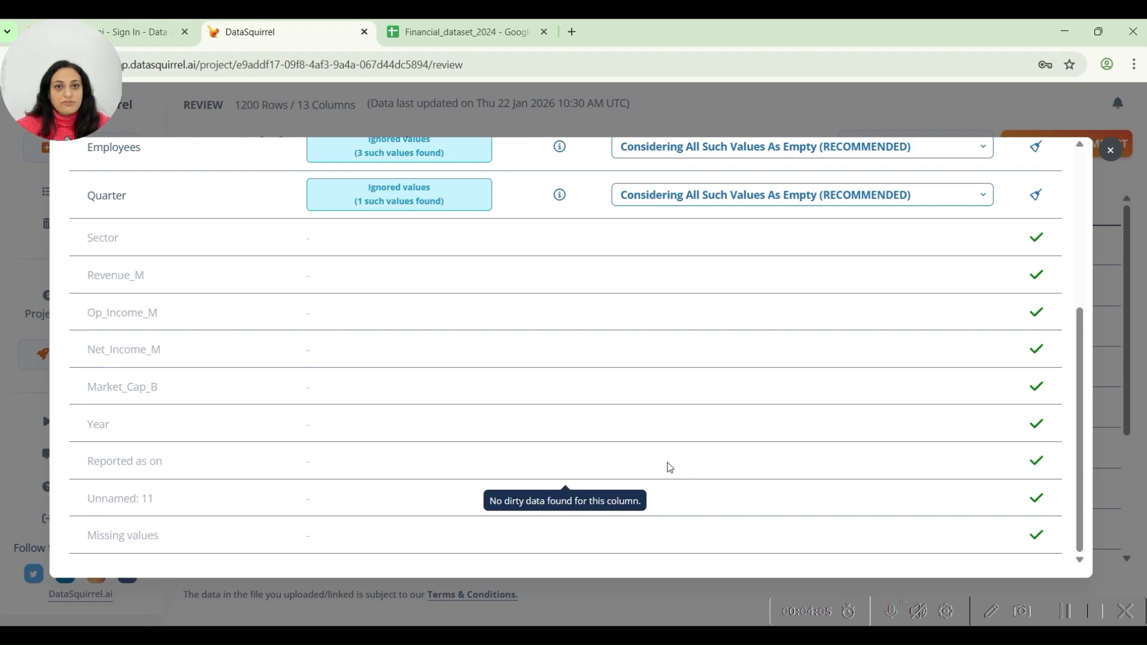
pyautogui.scroll(5, 669, 467)
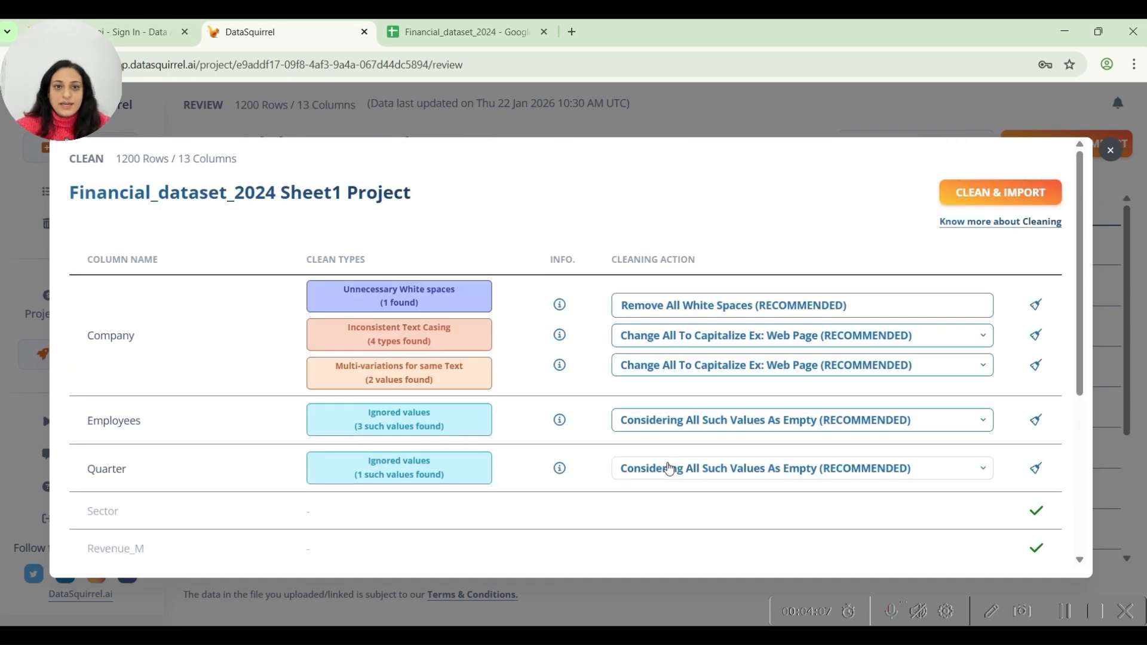
pyautogui.click(482, 37)
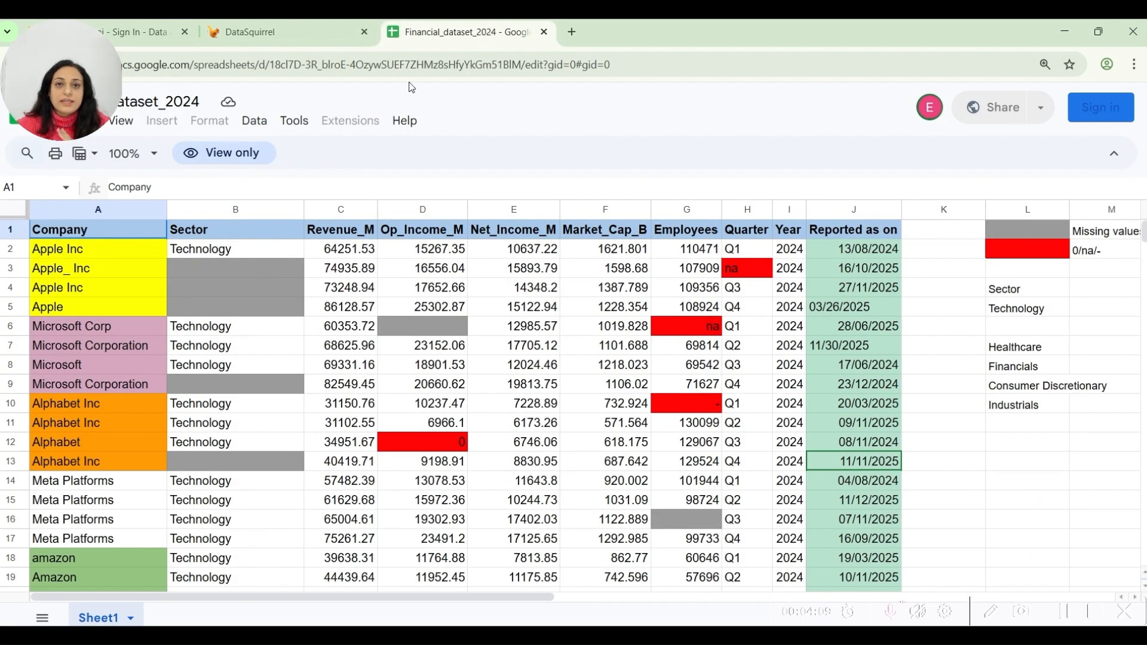
pyautogui.click(280, 33)
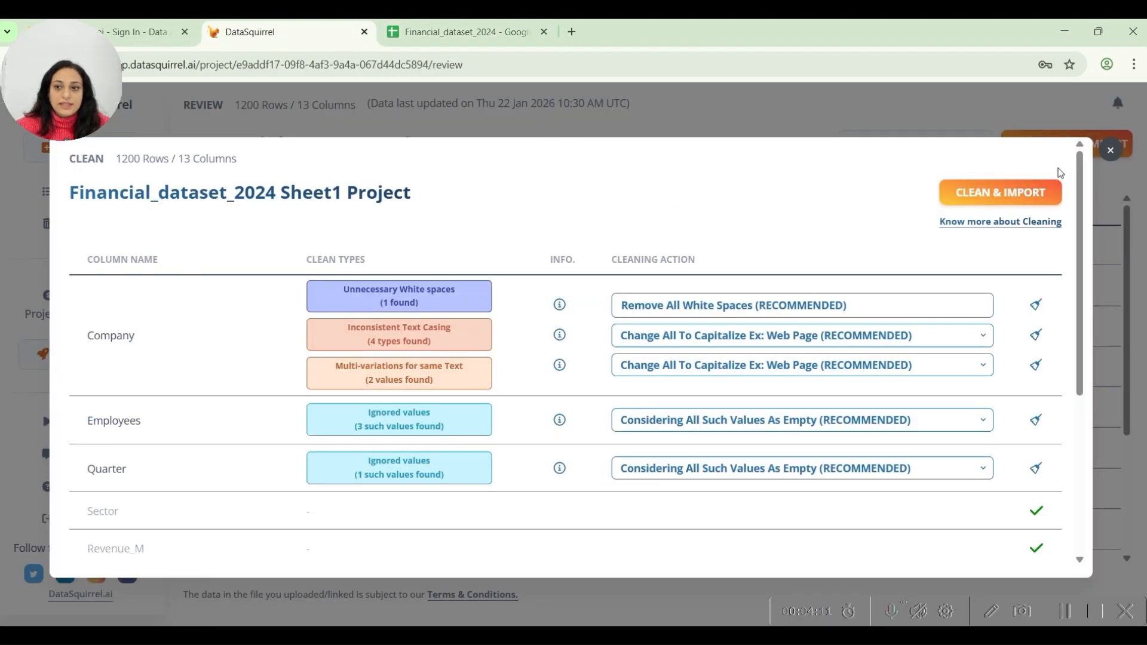
pyautogui.click(986, 192)
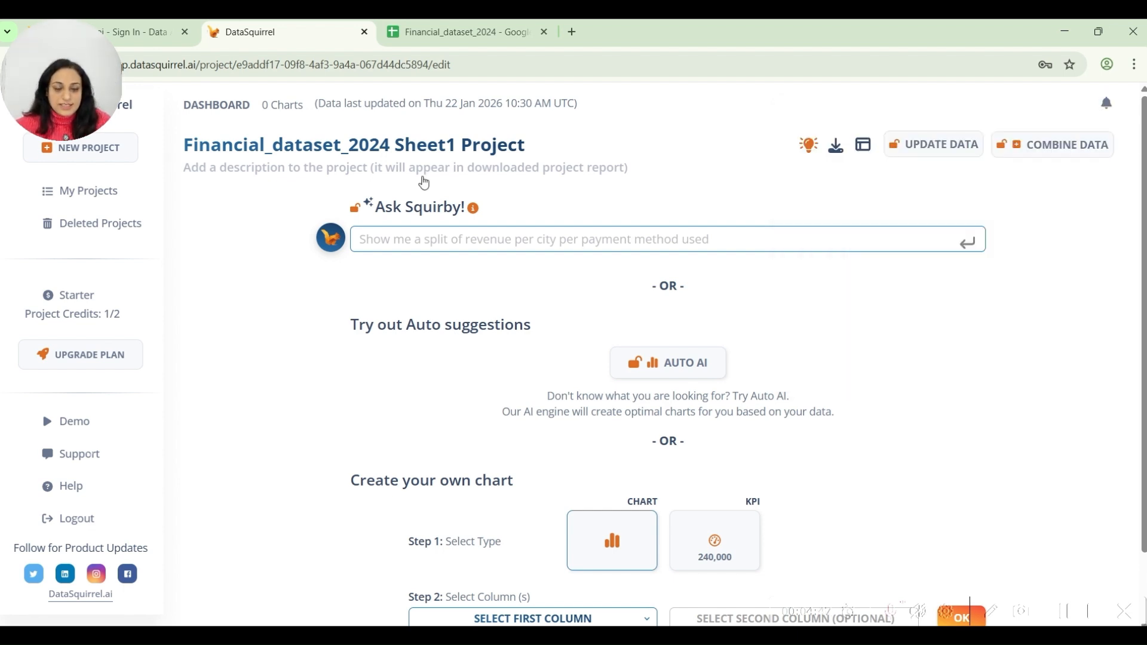
# Examine the project dashboard's three analysis options: Ask Squirby, Auto suggestions and Create your own chart.
pyautogui.scroll(-2, 424, 183)
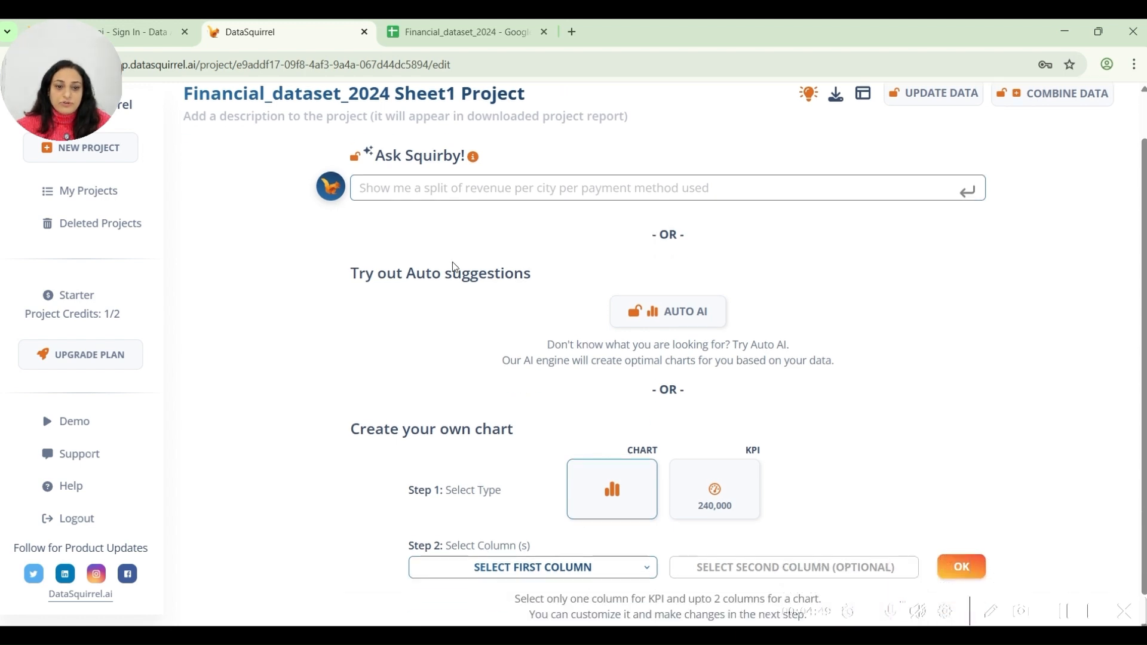
pyautogui.scroll(2, 450, 399)
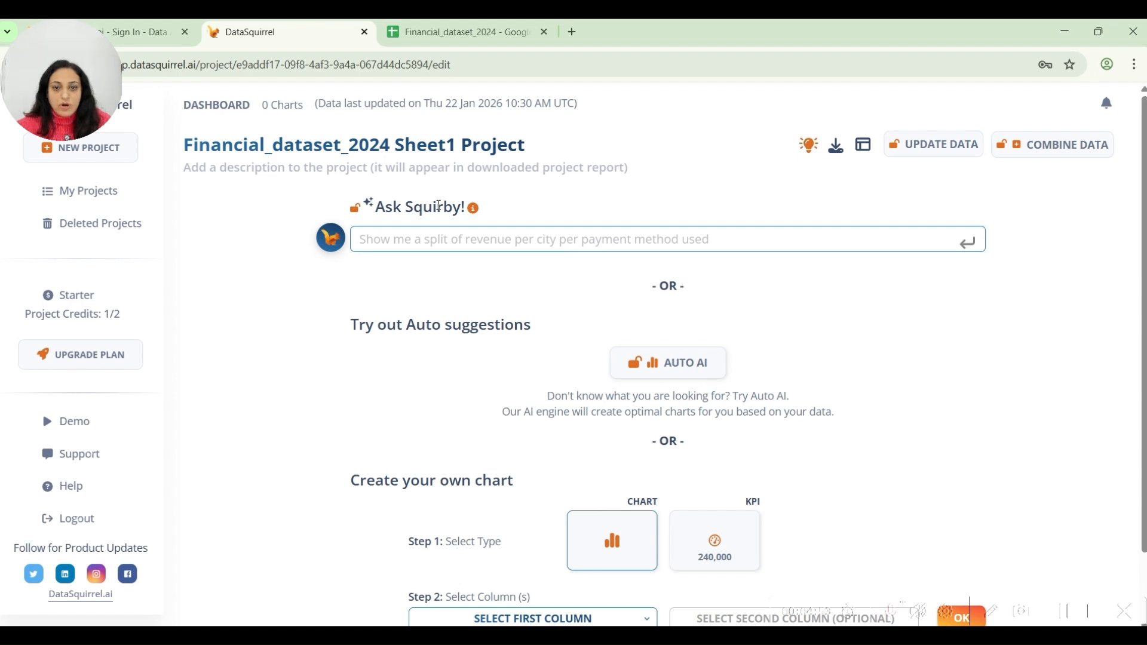
pyautogui.moveTo(378, 324); pyautogui.dragTo(462, 328)
pyautogui.click(561, 335)
pyautogui.scroll(-2, 550, 384)
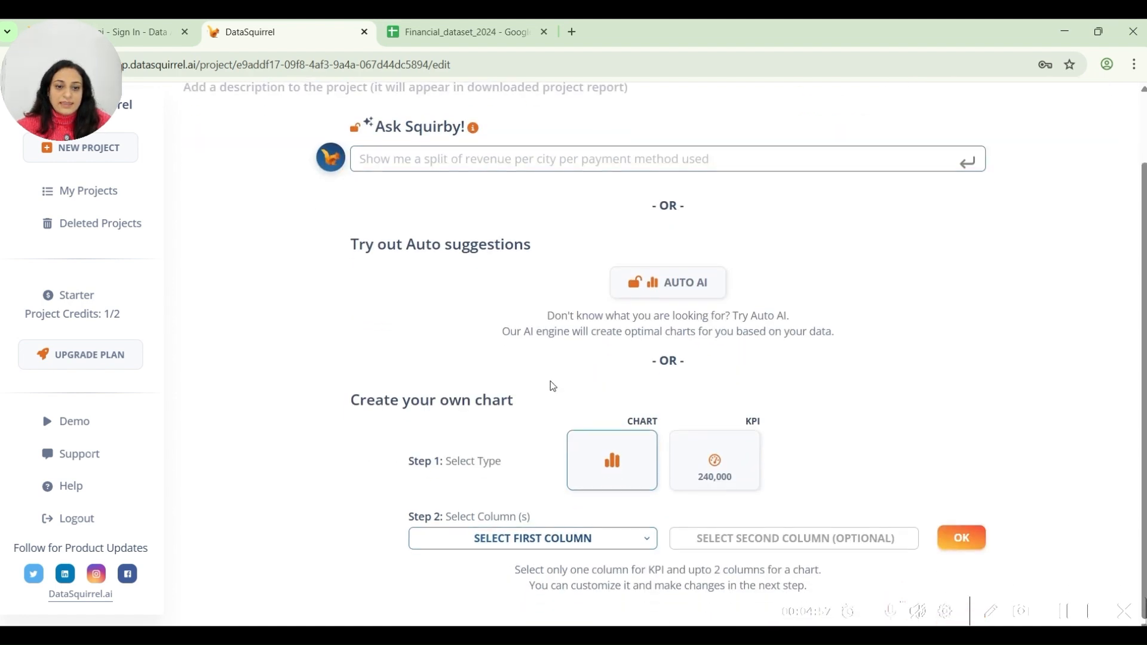
pyautogui.moveTo(384, 400); pyautogui.dragTo(483, 397)
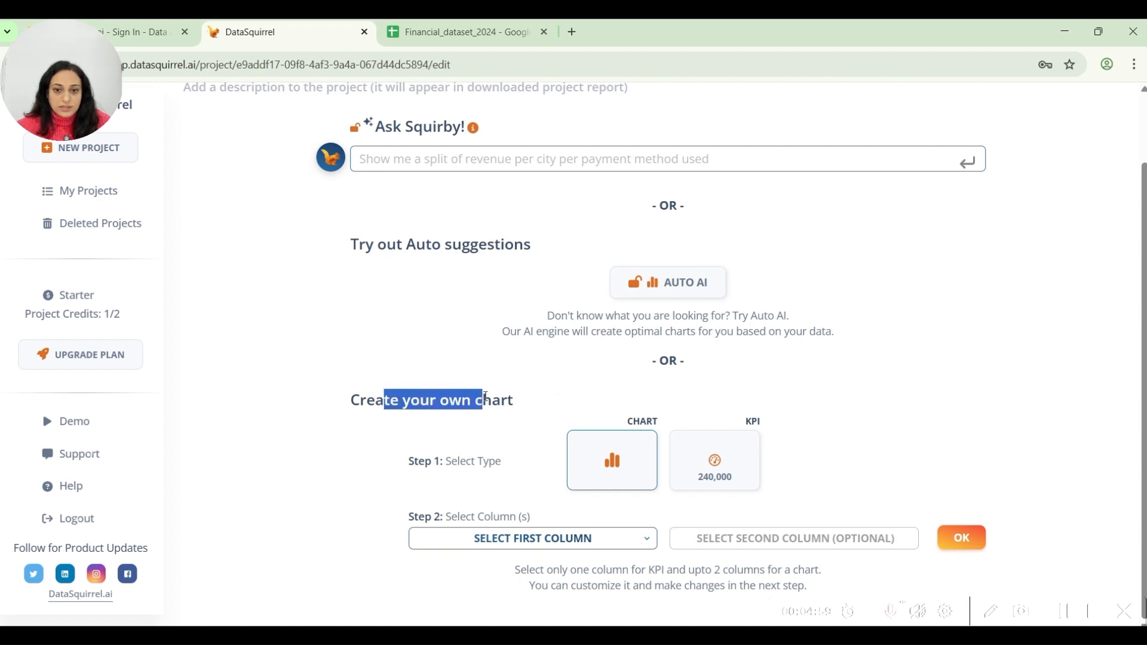
pyautogui.click(478, 365)
pyautogui.scroll(2, 340, 366)
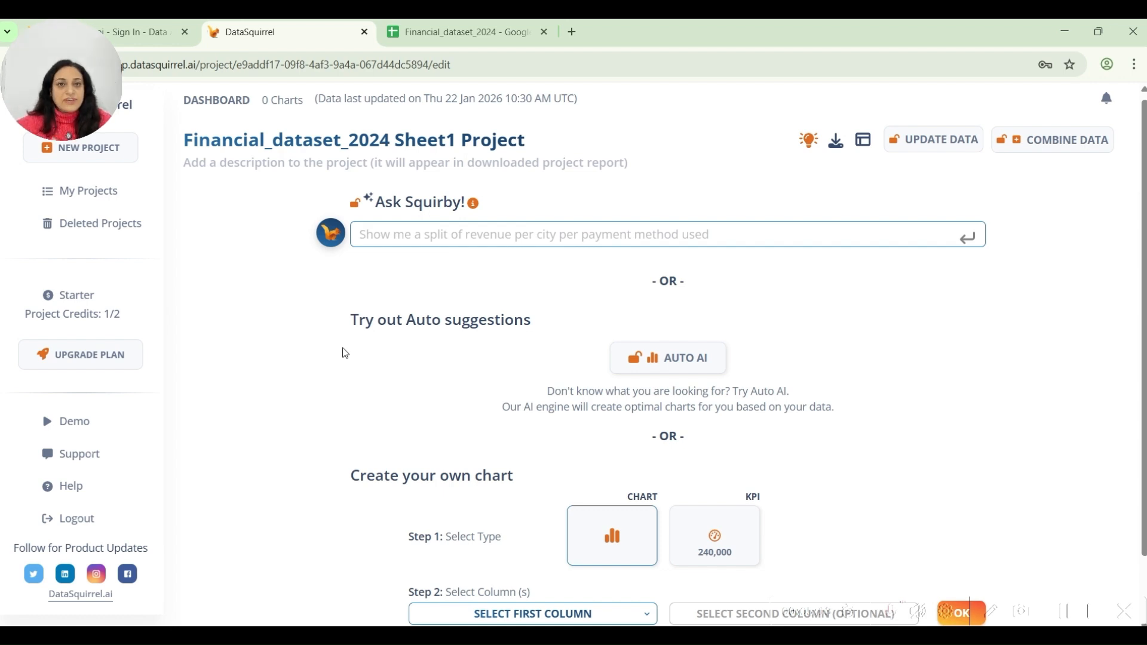
pyautogui.click(384, 238)
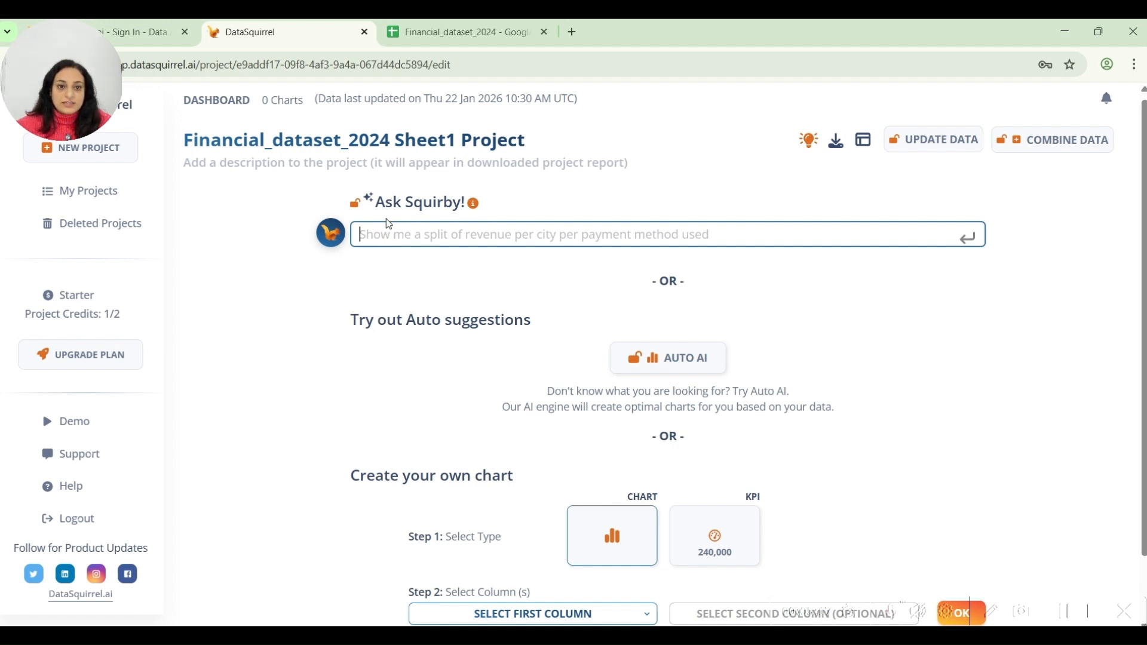
pyautogui.scroll(-1, 472, 284)
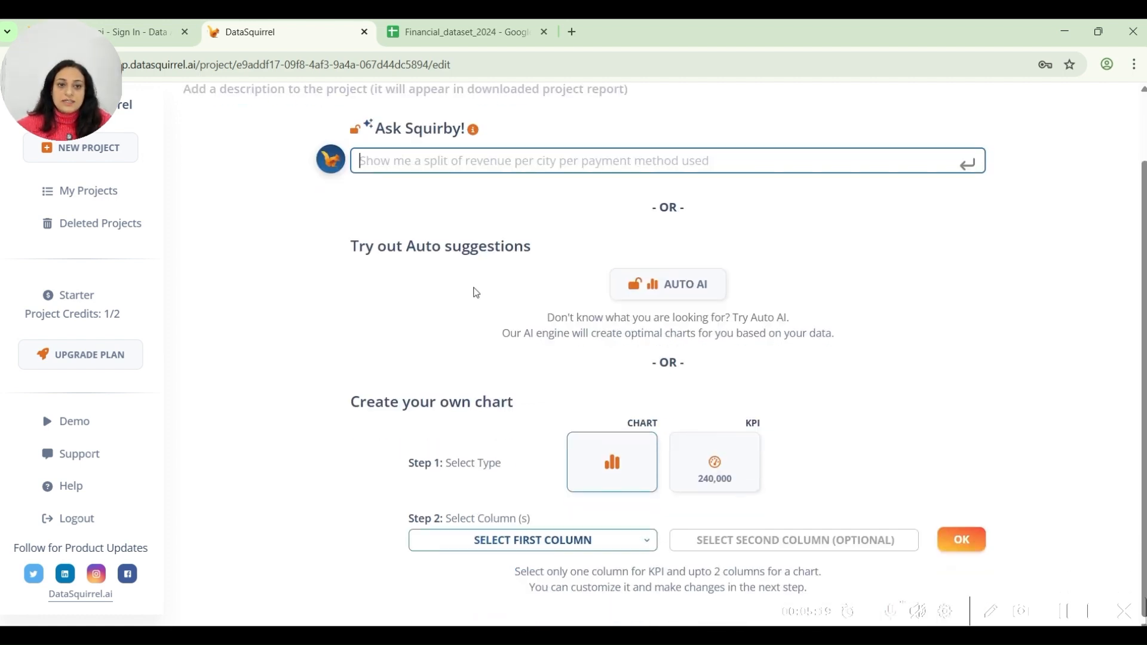
# Generate suggested charts for the dataset with Auto AI and dismiss the Ask Squirby chat.
pyautogui.click(666, 294)
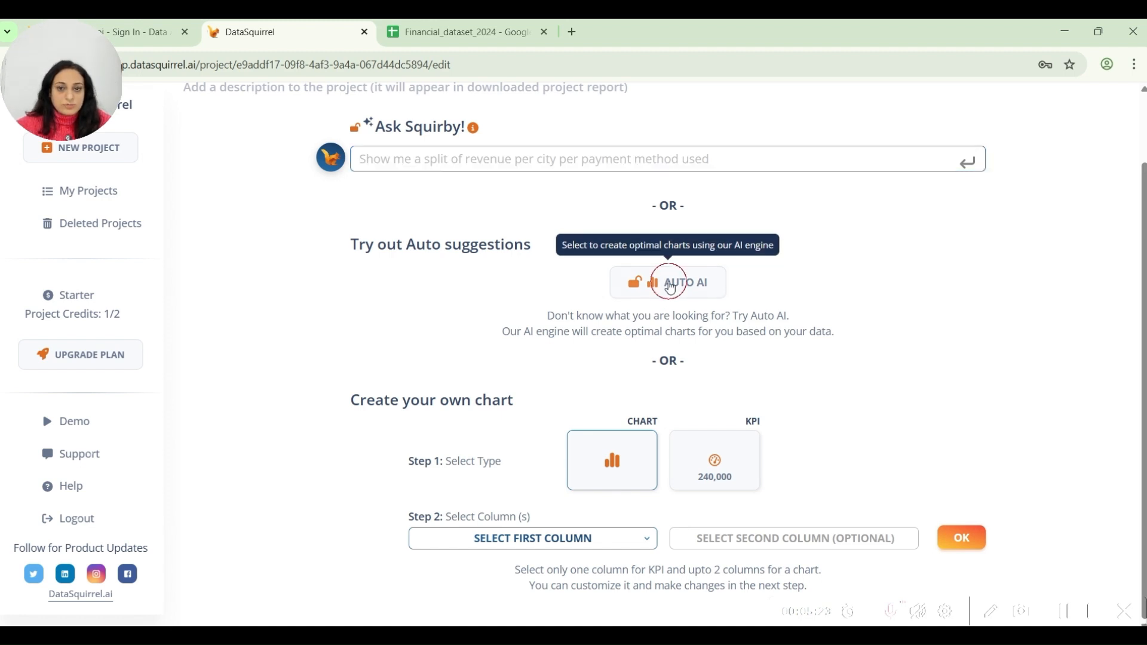
pyautogui.click(719, 296)
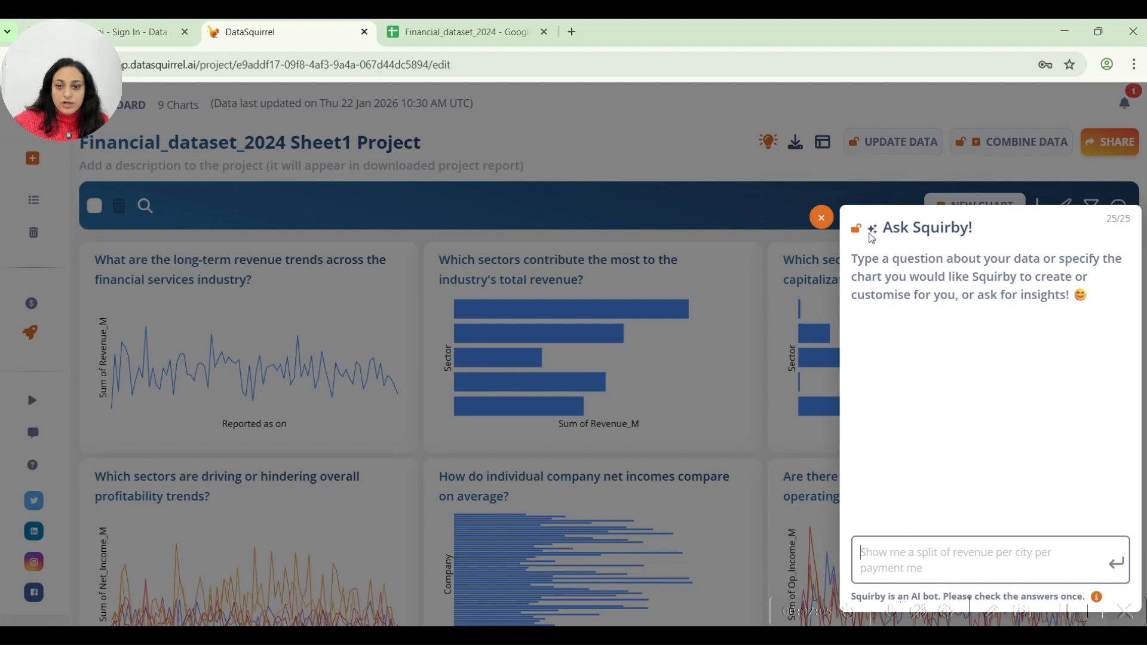
pyautogui.click(890, 578)
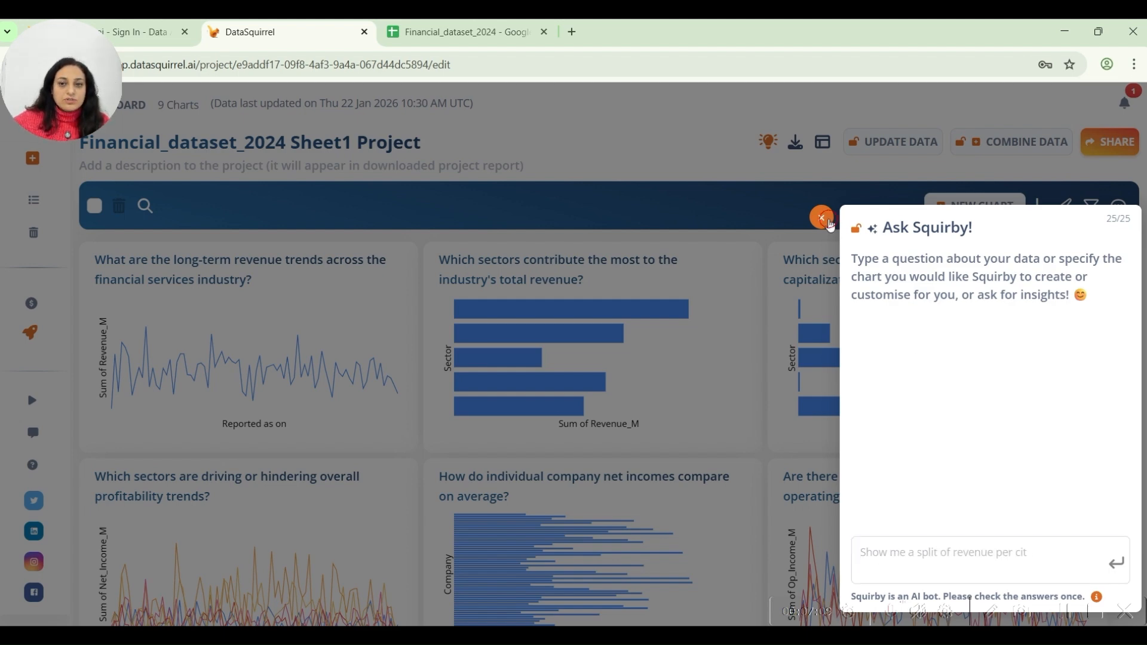
pyautogui.click(822, 218)
# Look through the generated charts and open the one asking which sectors contribute the most to the industry's total revenue.
pyautogui.scroll(-3, 440, 396)
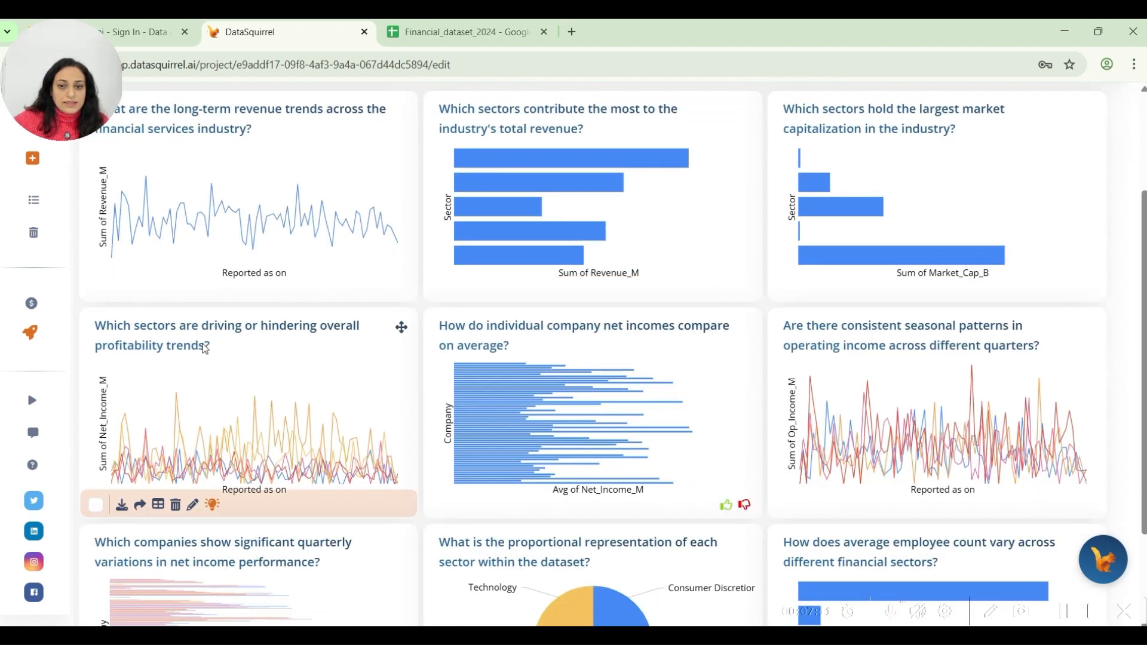
pyautogui.scroll(-2, 586, 342)
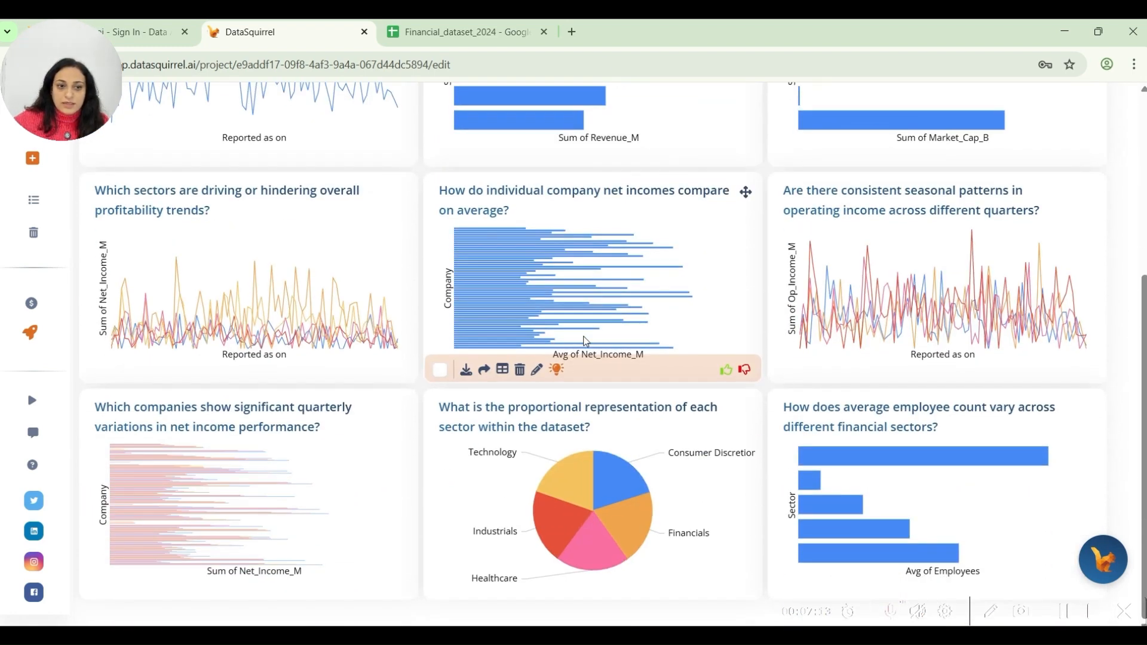
pyautogui.scroll(5, 586, 341)
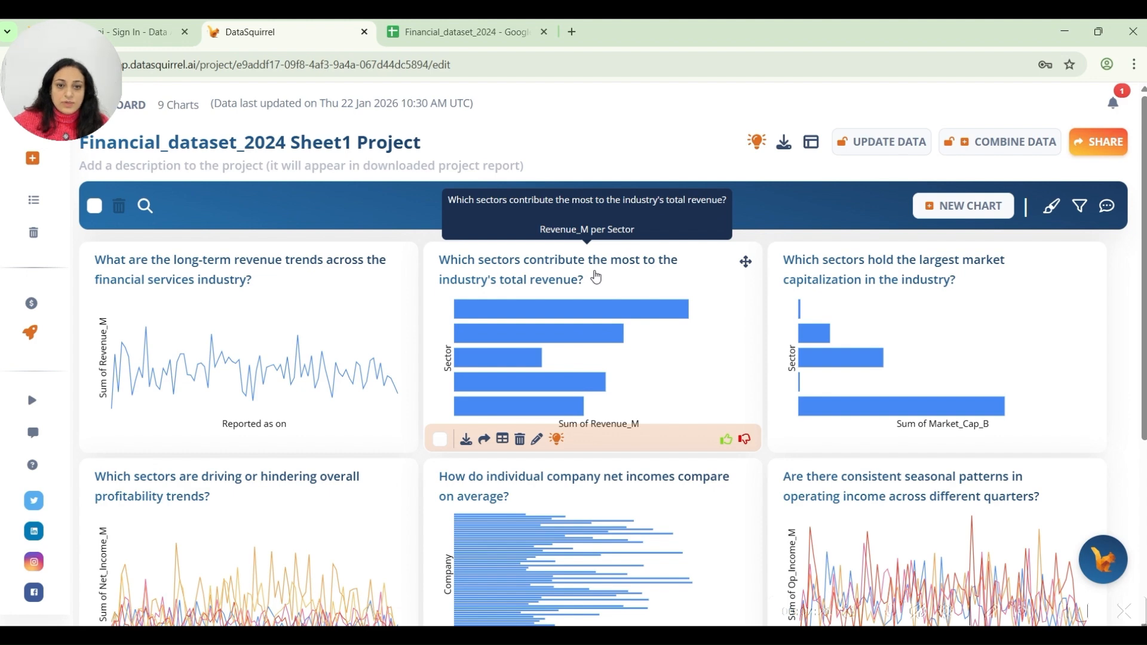
pyautogui.click(596, 277)
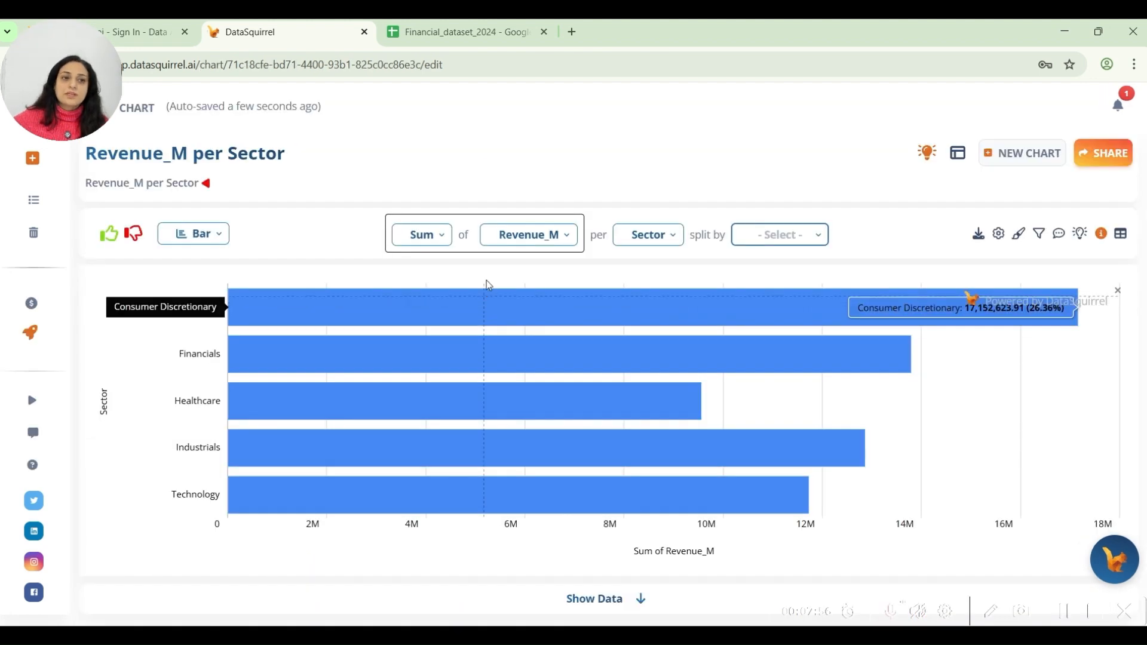
# Split the Revenue_M per Sector chart by Quarter and change its type to Column.
pyautogui.click(782, 238)
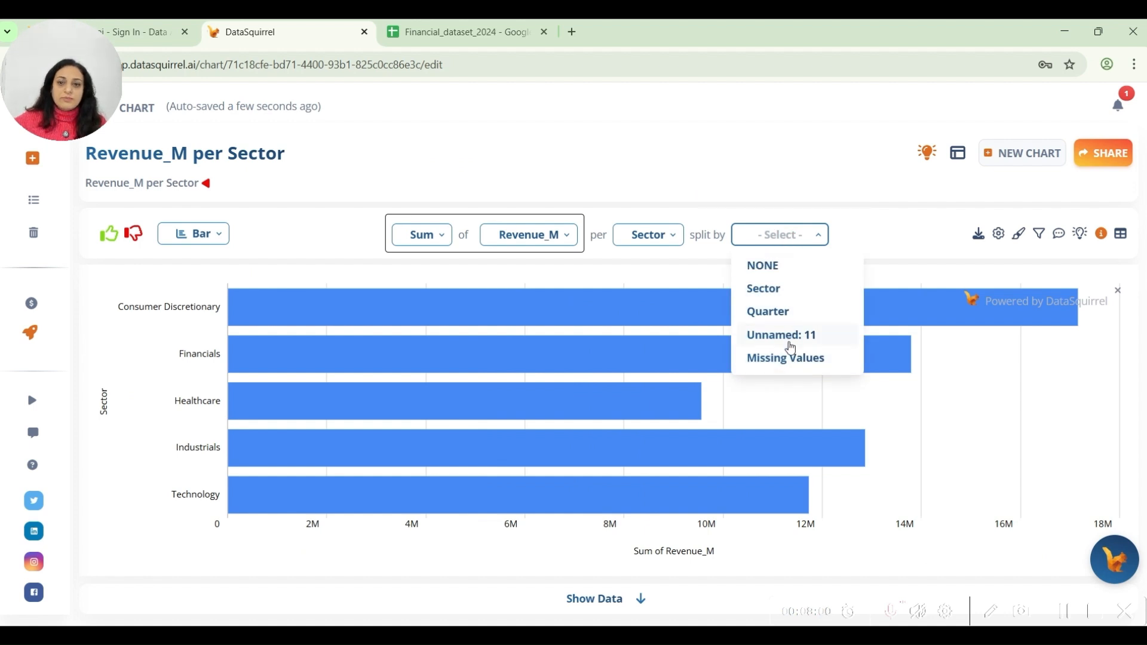
pyautogui.click(787, 311)
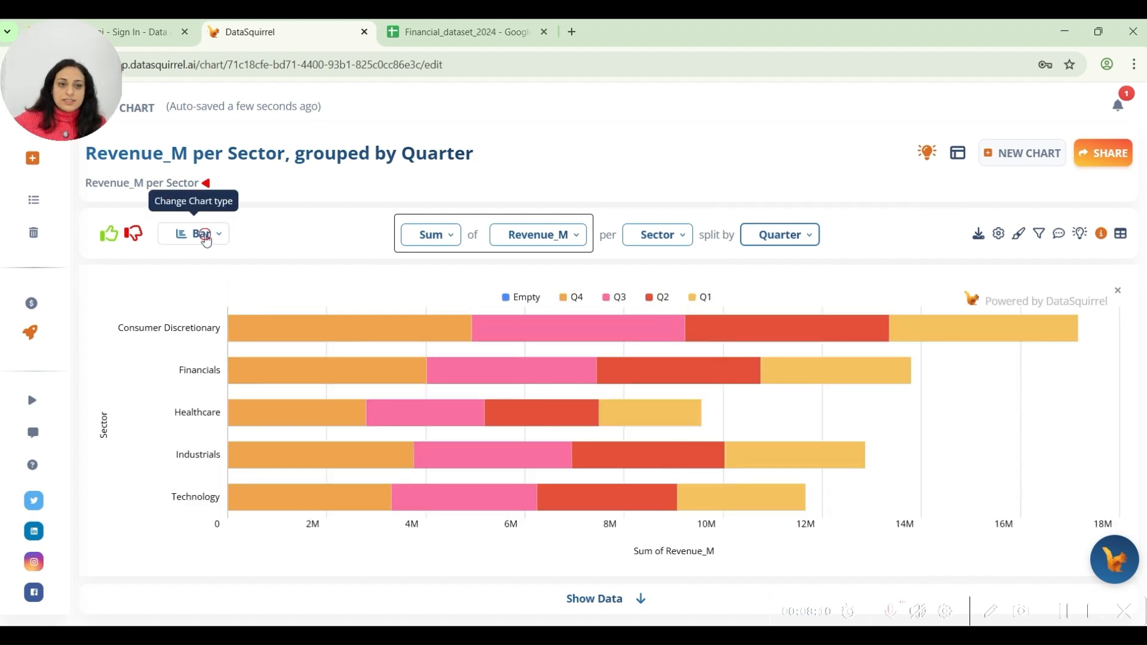
pyautogui.click(206, 237)
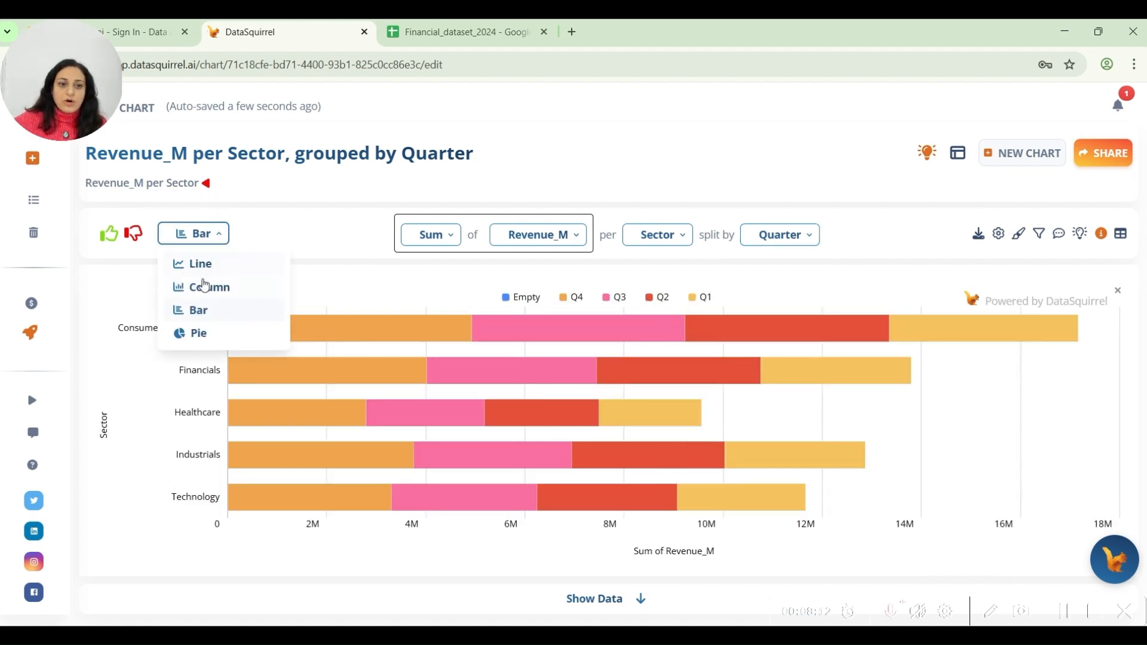
pyautogui.click(197, 287)
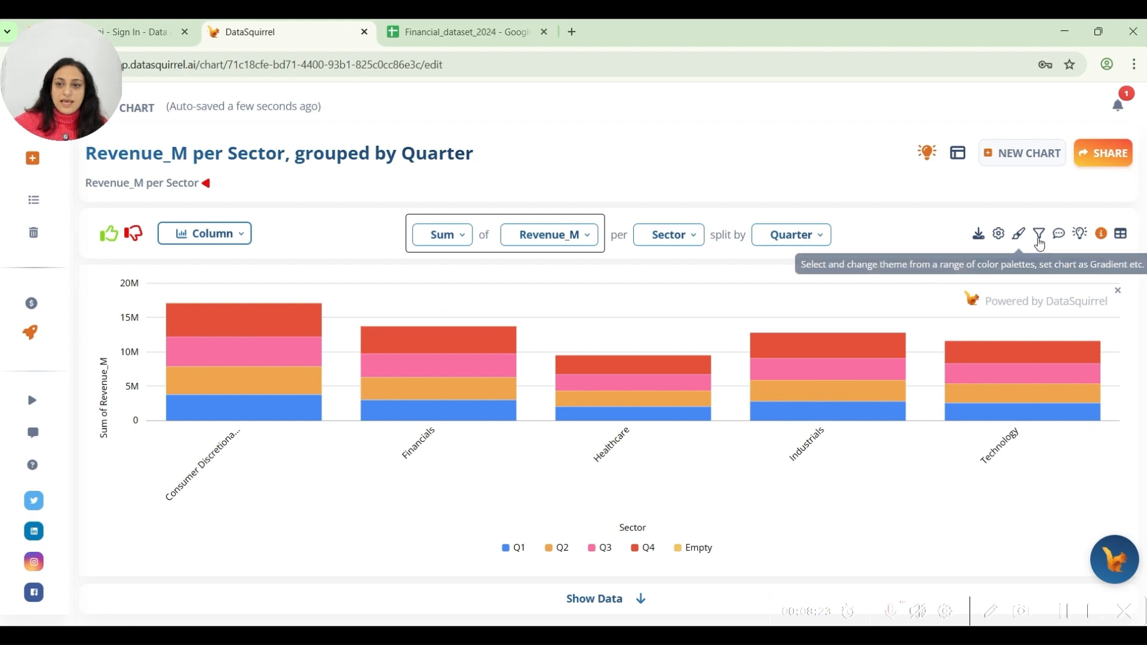
# Add a chart filter on the Quarter column that includes only Q4.
pyautogui.click(1040, 235)
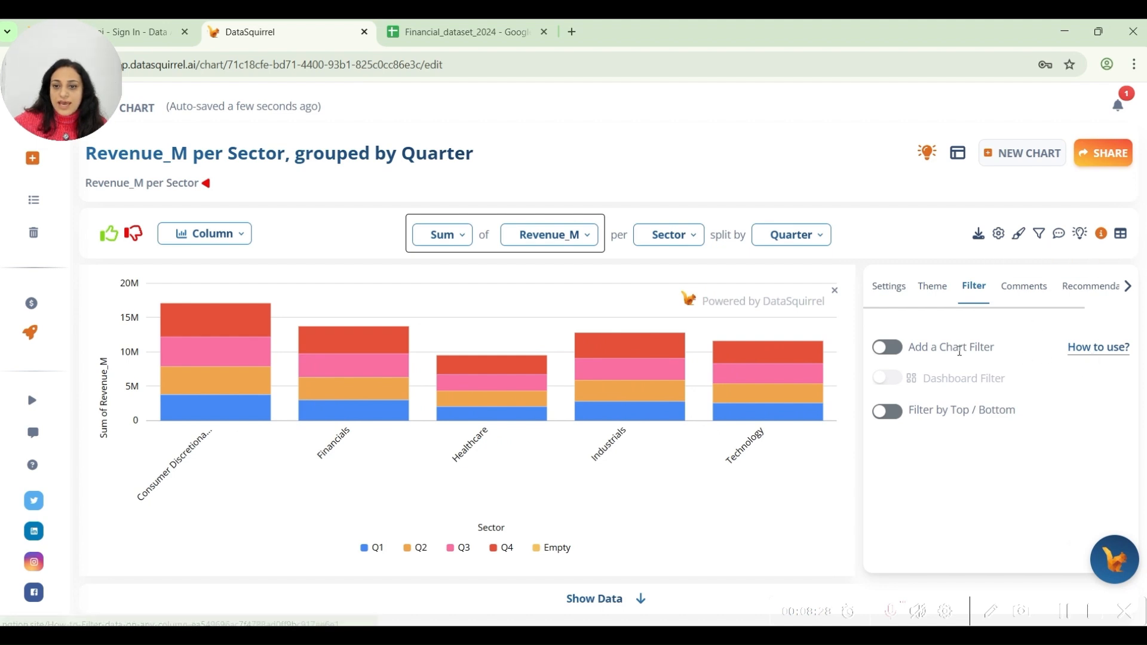
pyautogui.click(899, 351)
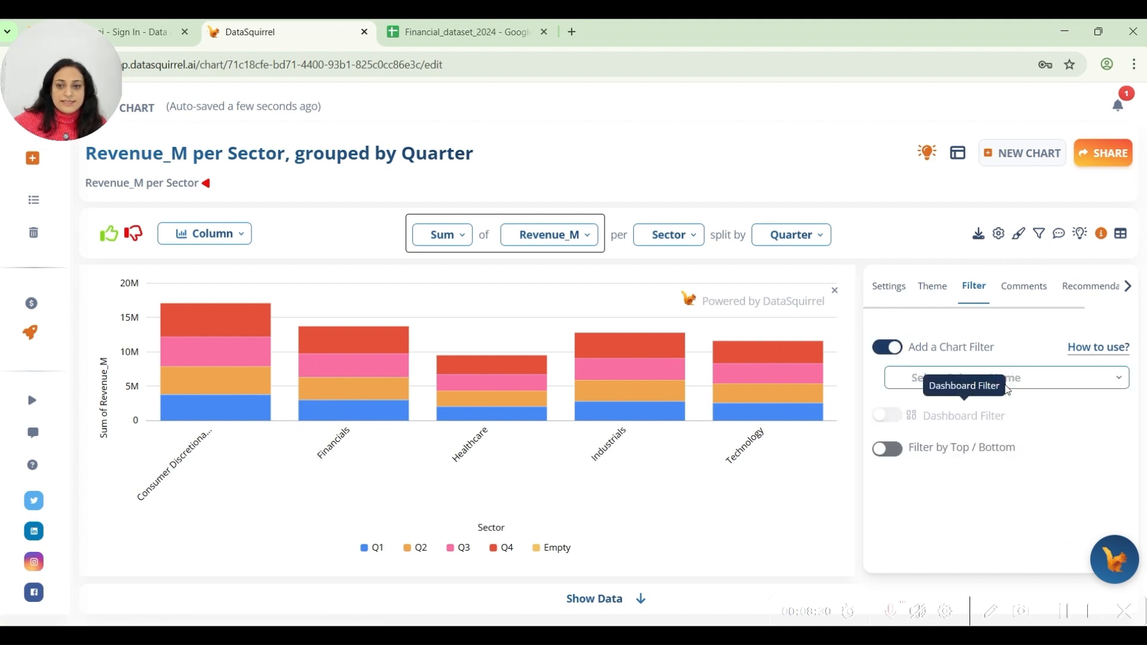
pyautogui.click(1035, 380)
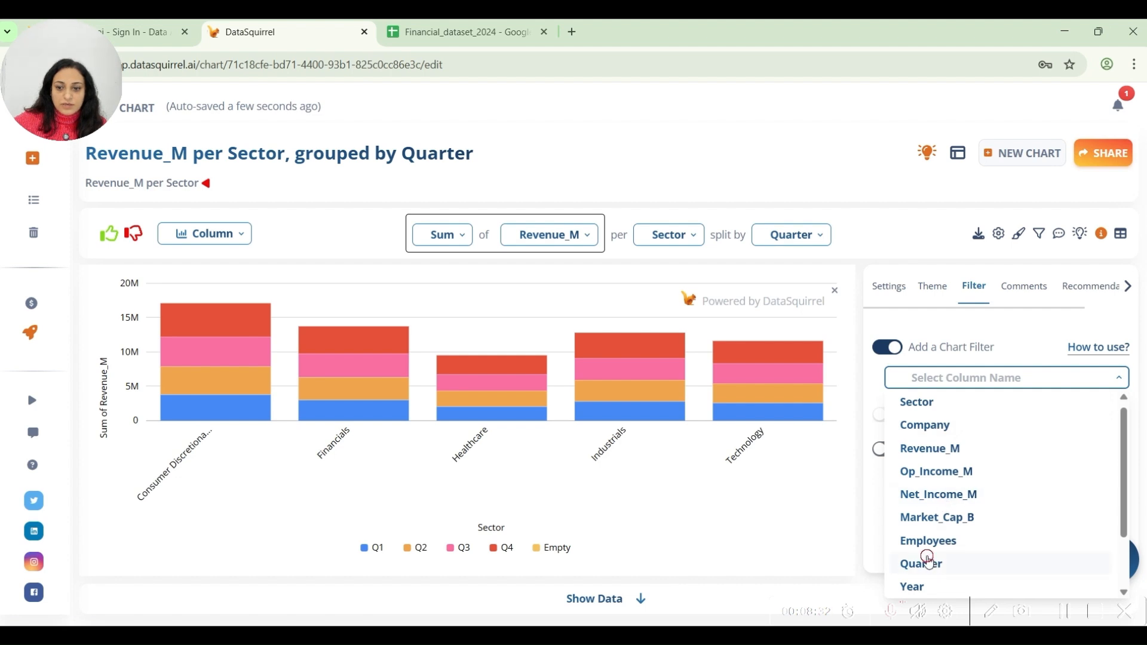
pyautogui.click(930, 557)
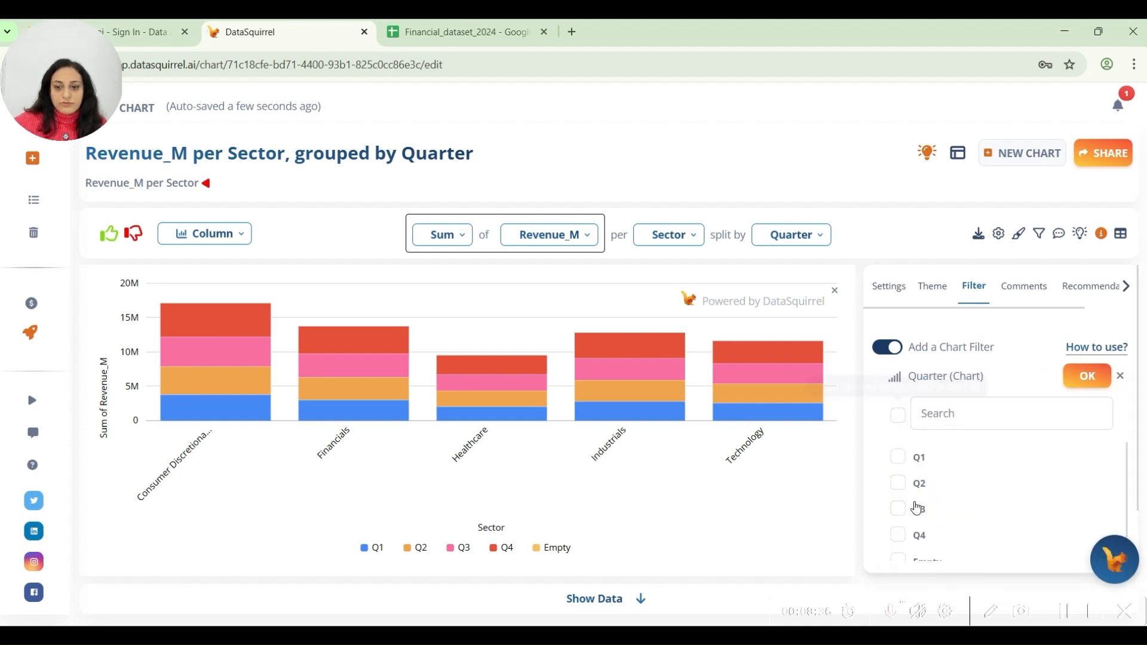
pyautogui.scroll(-1, 916, 508)
pyautogui.click(897, 524)
pyautogui.click(1085, 376)
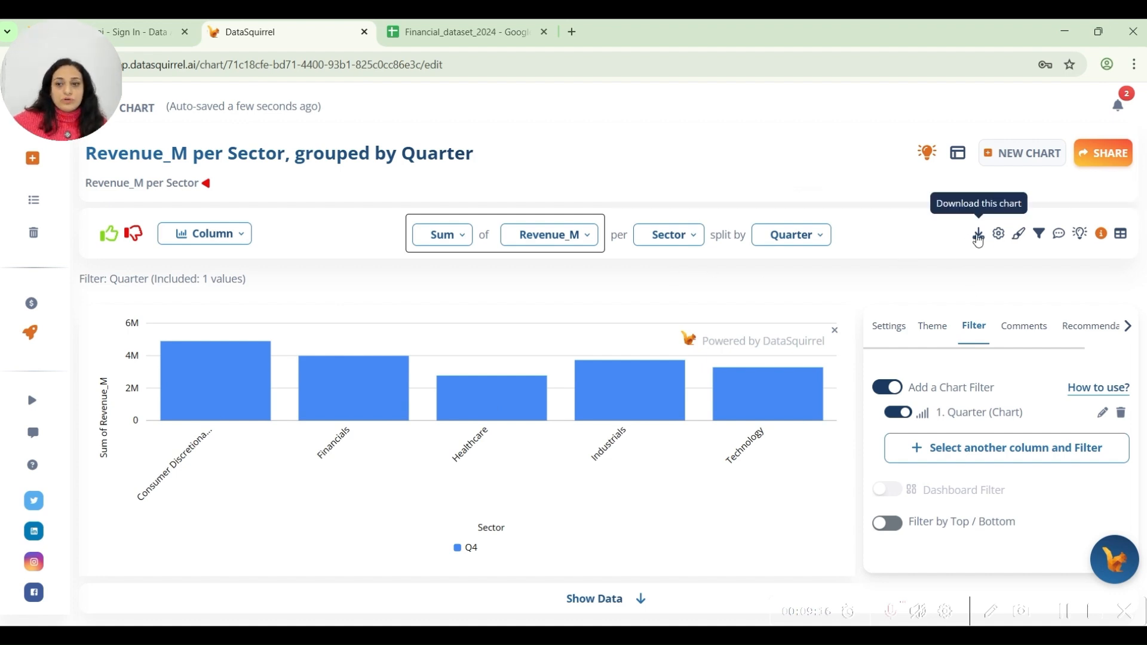
# Check the chart's sharing options and the available access levels without sharing it.
pyautogui.click(1103, 153)
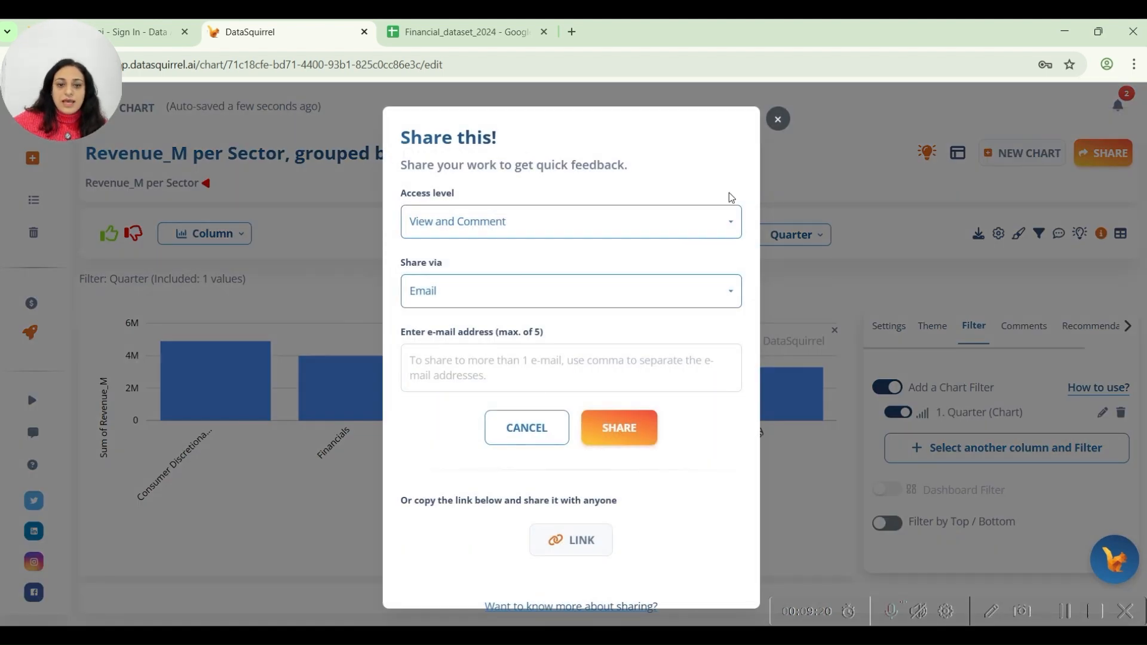
pyautogui.click(462, 218)
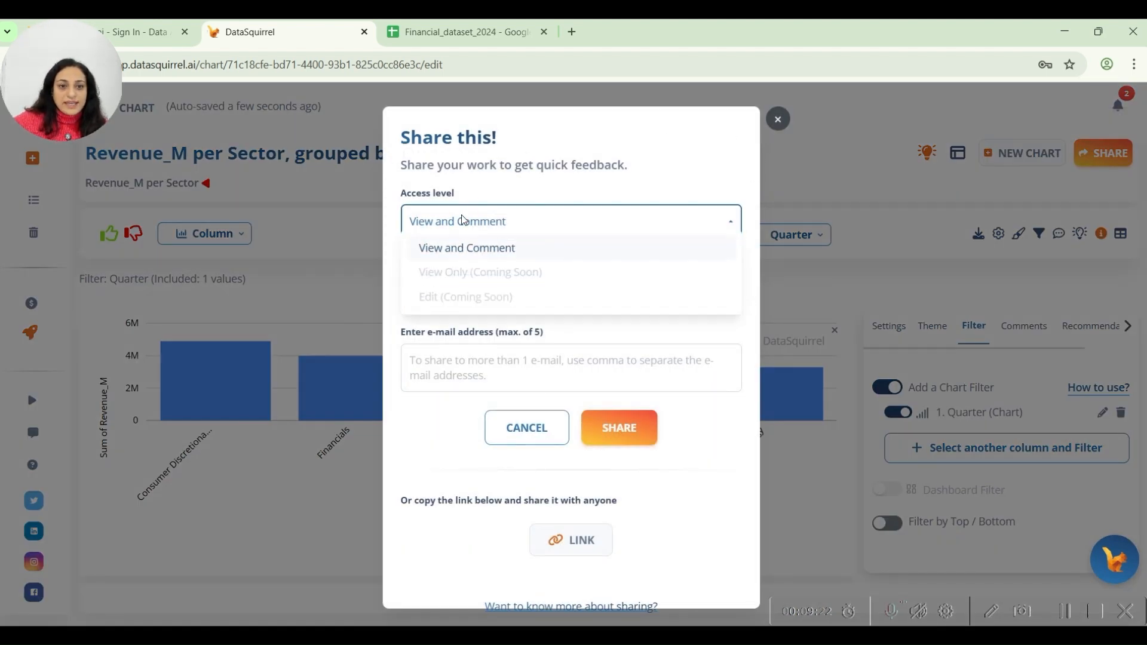
pyautogui.click(461, 218)
pyautogui.click(777, 119)
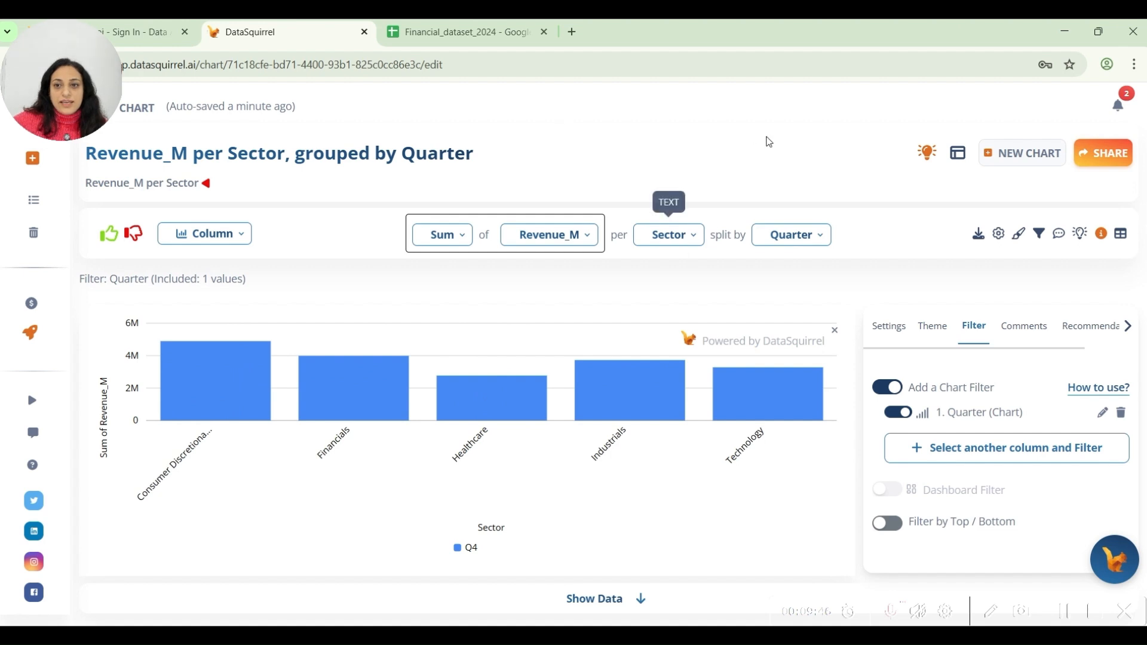
# Generate chart insights and add the Consumer Discretionary Q4 earnings and five business types insights as the chart description.
pyautogui.click(929, 156)
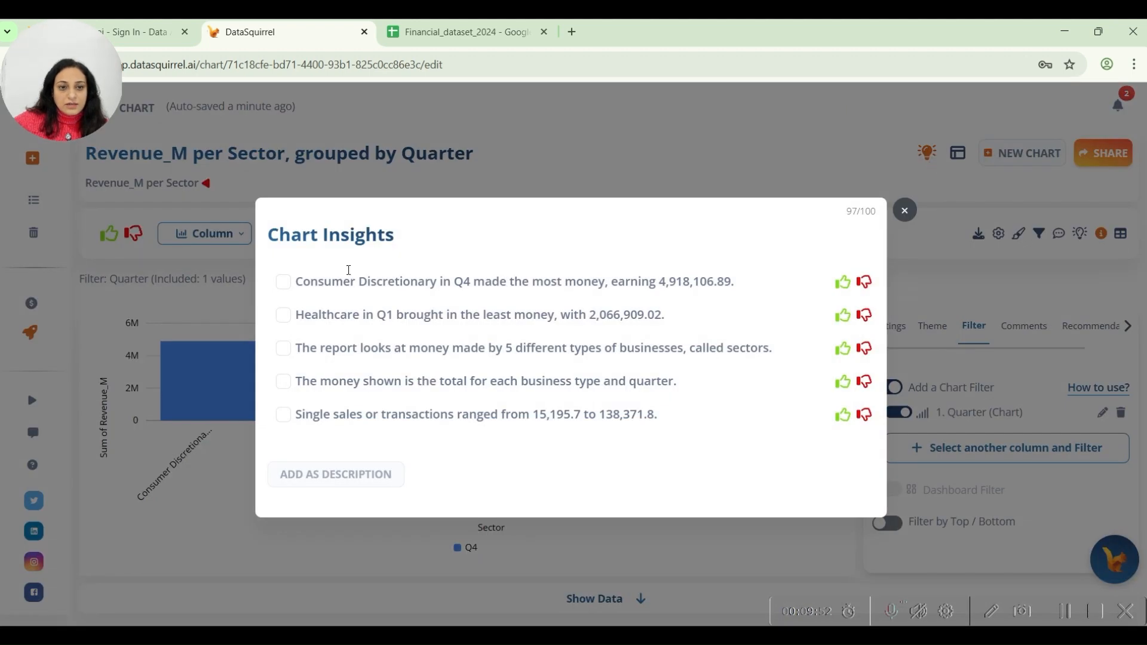
pyautogui.moveTo(322, 235); pyautogui.dragTo(385, 235)
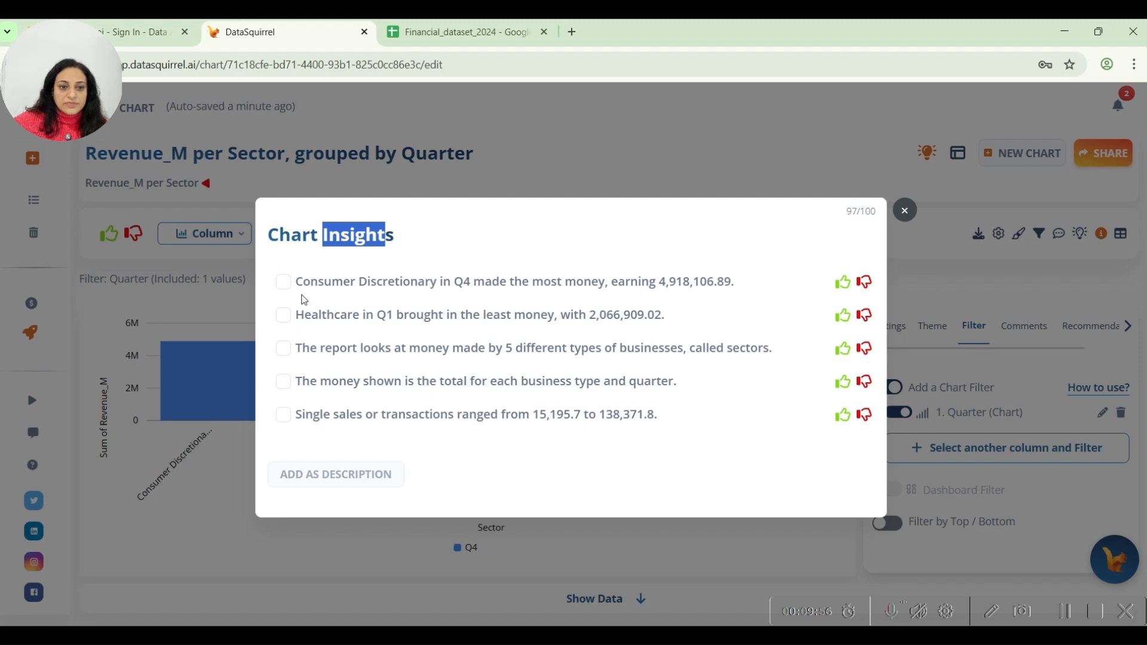
pyautogui.click(284, 283)
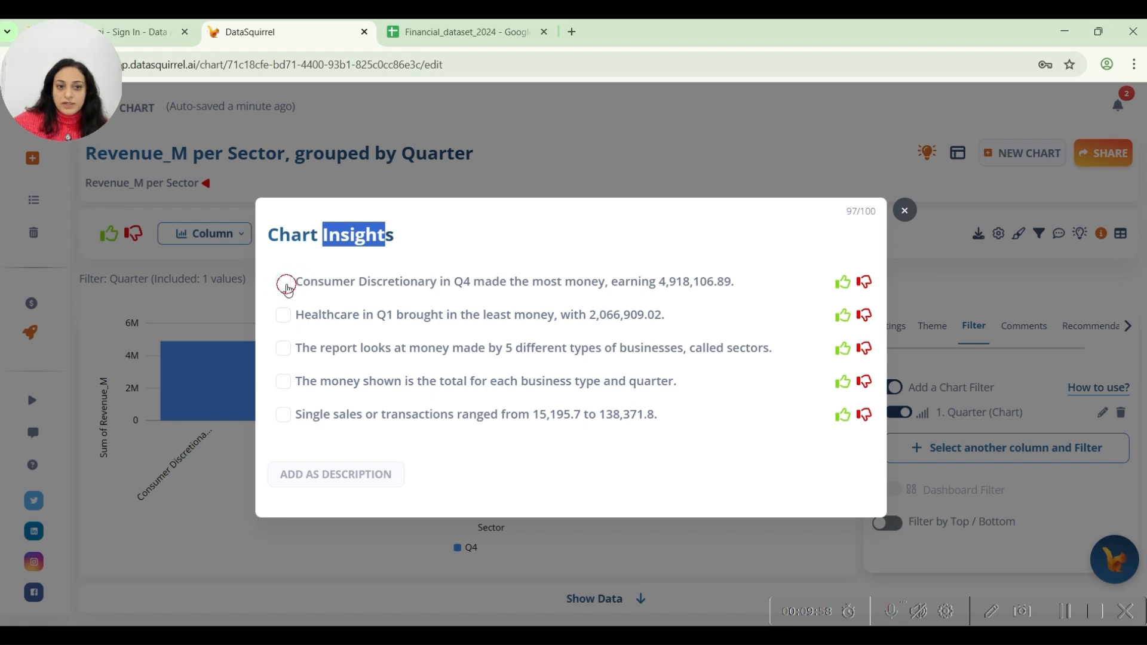
pyautogui.click(284, 349)
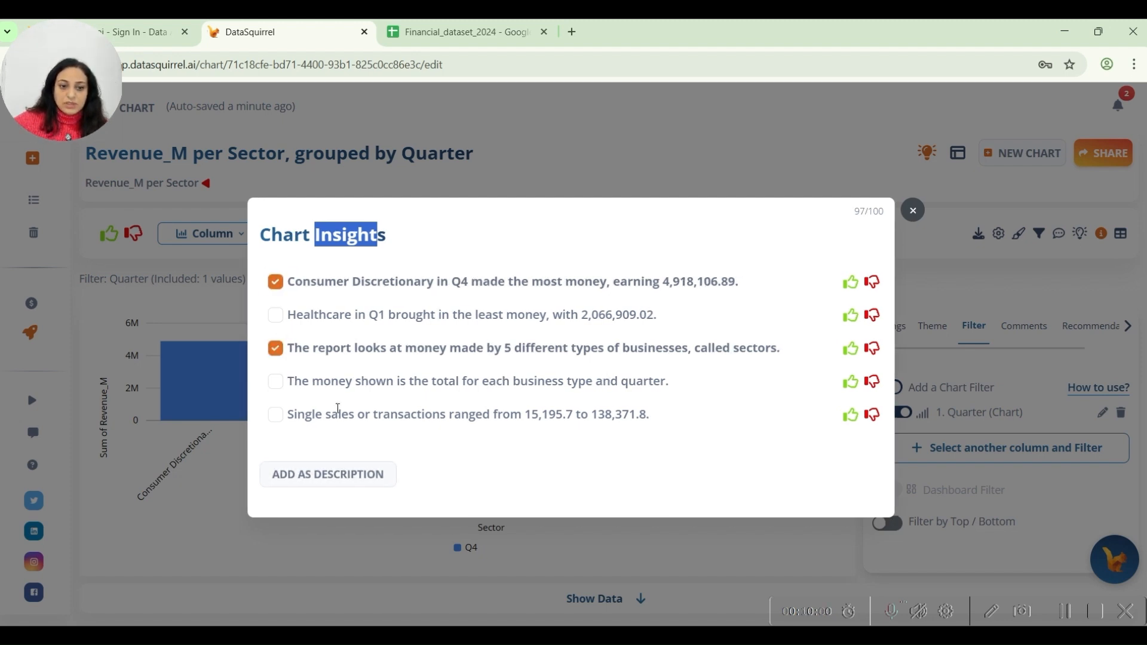
pyautogui.click(333, 475)
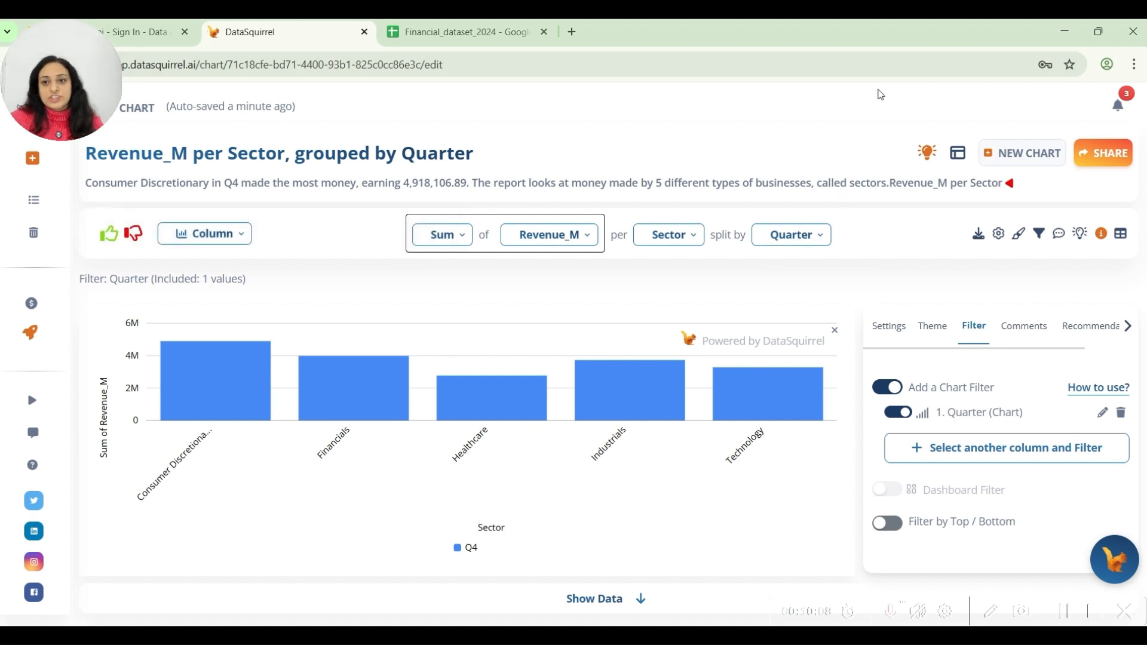
# Display the filtered sector revenue chart's data in tabular form and view the table below the chart.
pyautogui.moveTo(1105, 242)
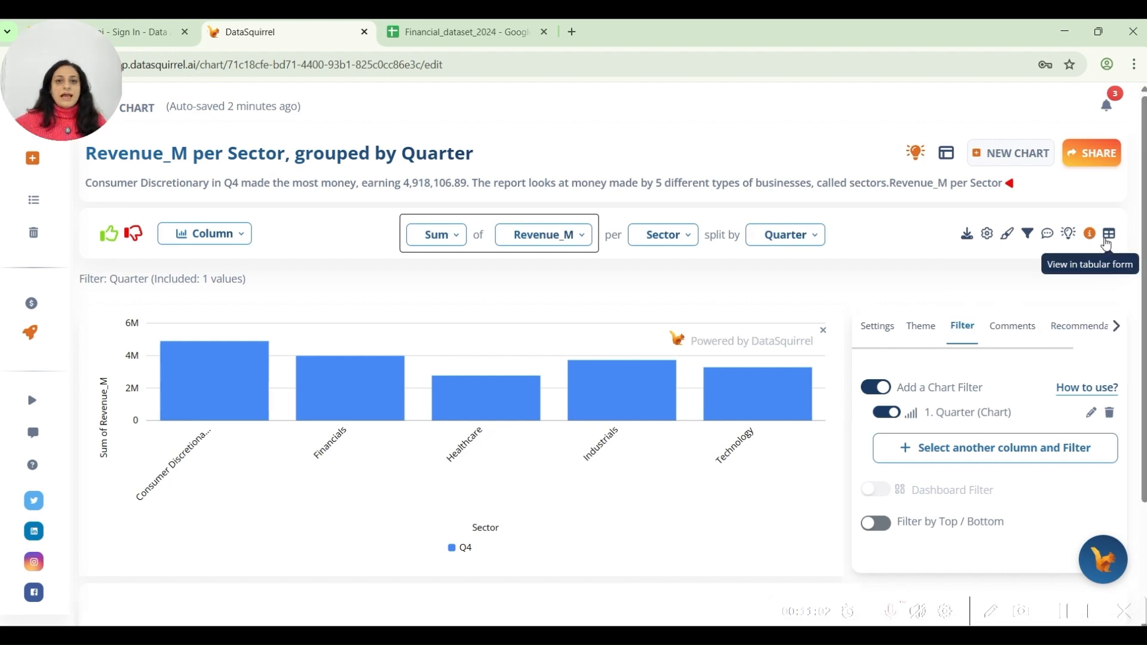
pyautogui.click(1108, 244)
pyautogui.scroll(-3, 509, 401)
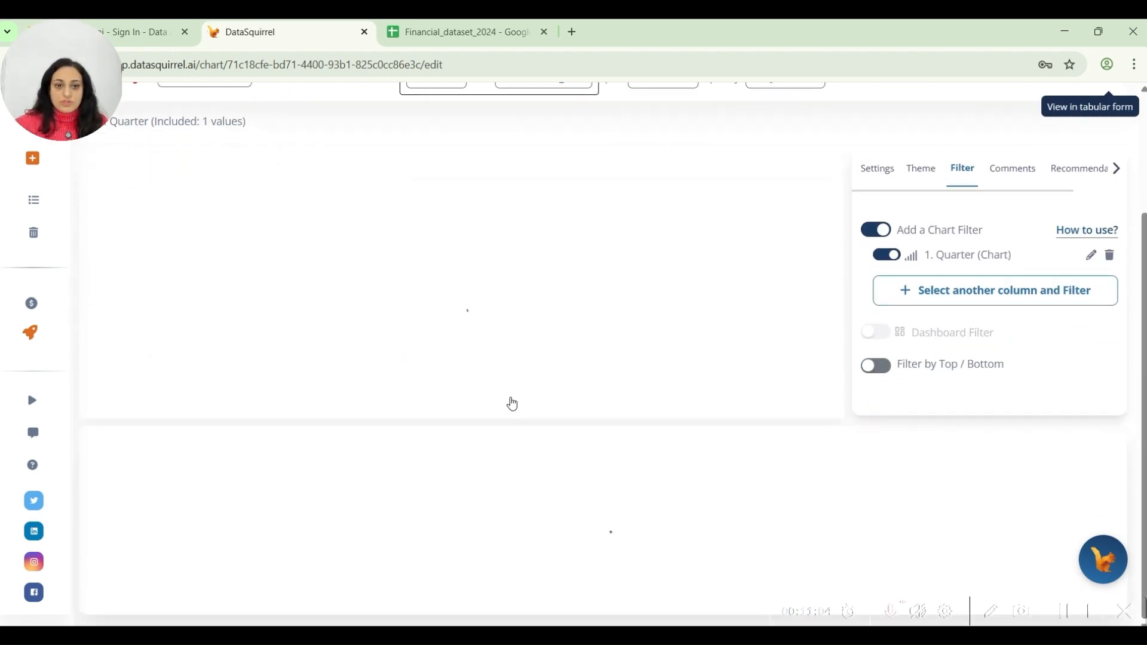
pyautogui.scroll(3, 335, 397)
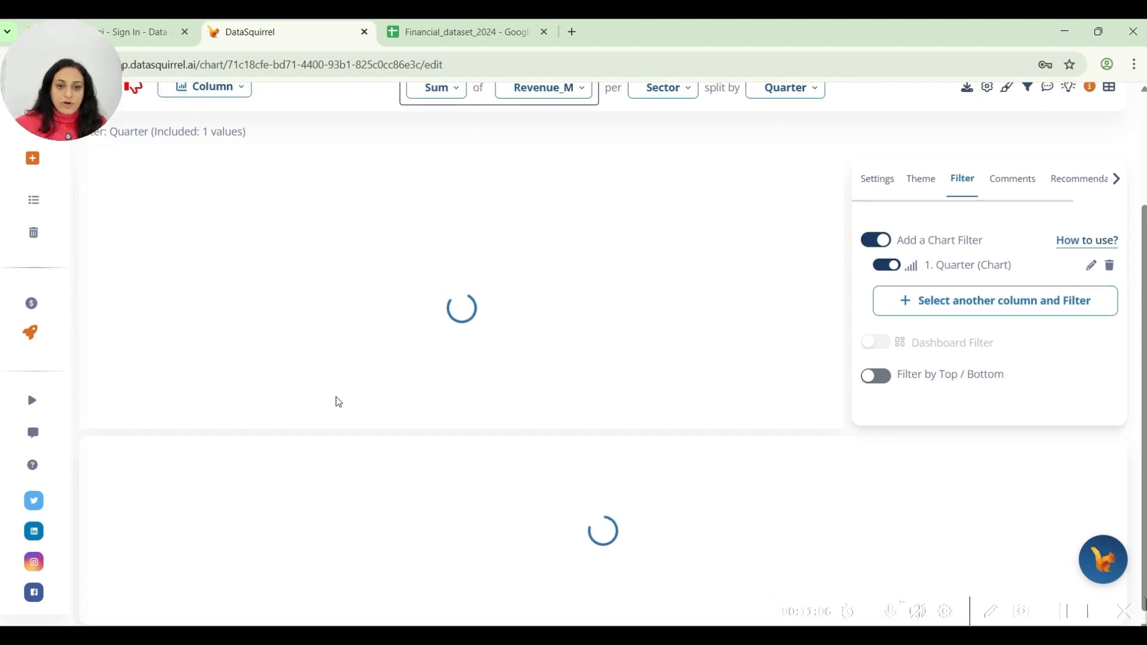
pyautogui.scroll(-4, 337, 401)
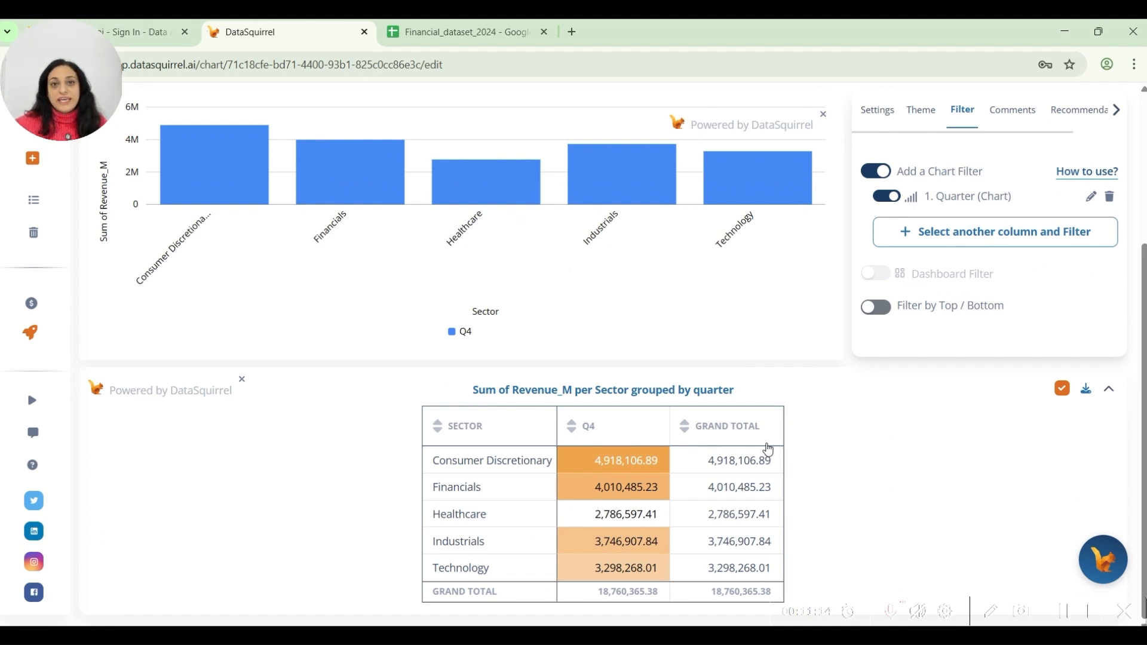
# Return to the project dashboard and look over its generated charts.
pyautogui.scroll(4, 955, 434)
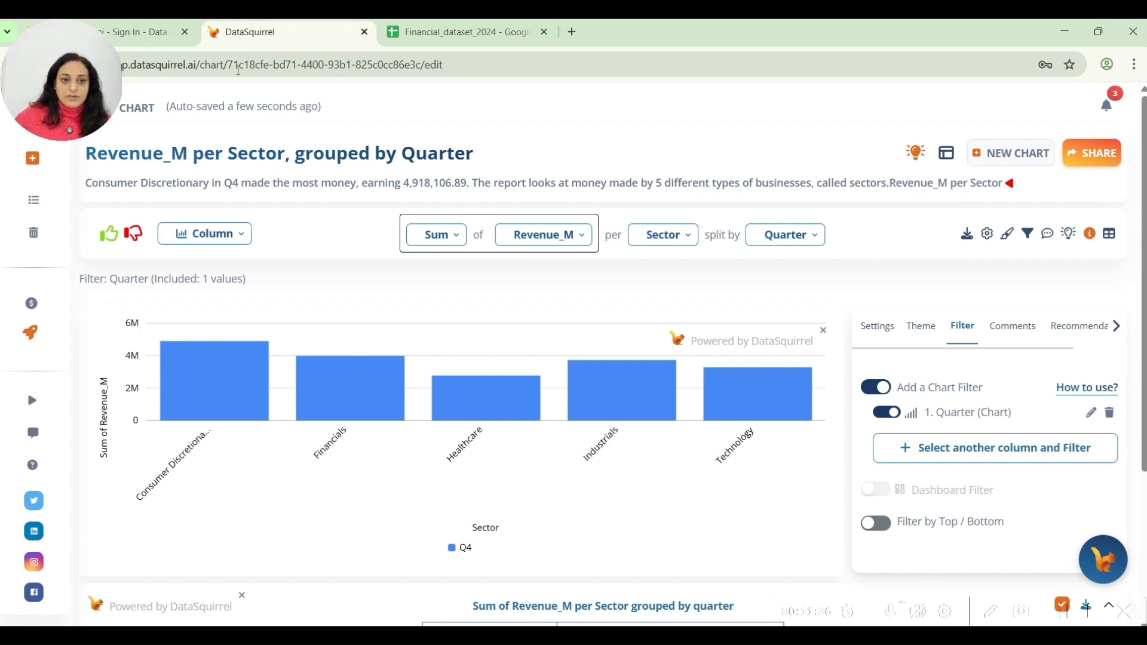
pyautogui.hotkey('alt', 'Left')
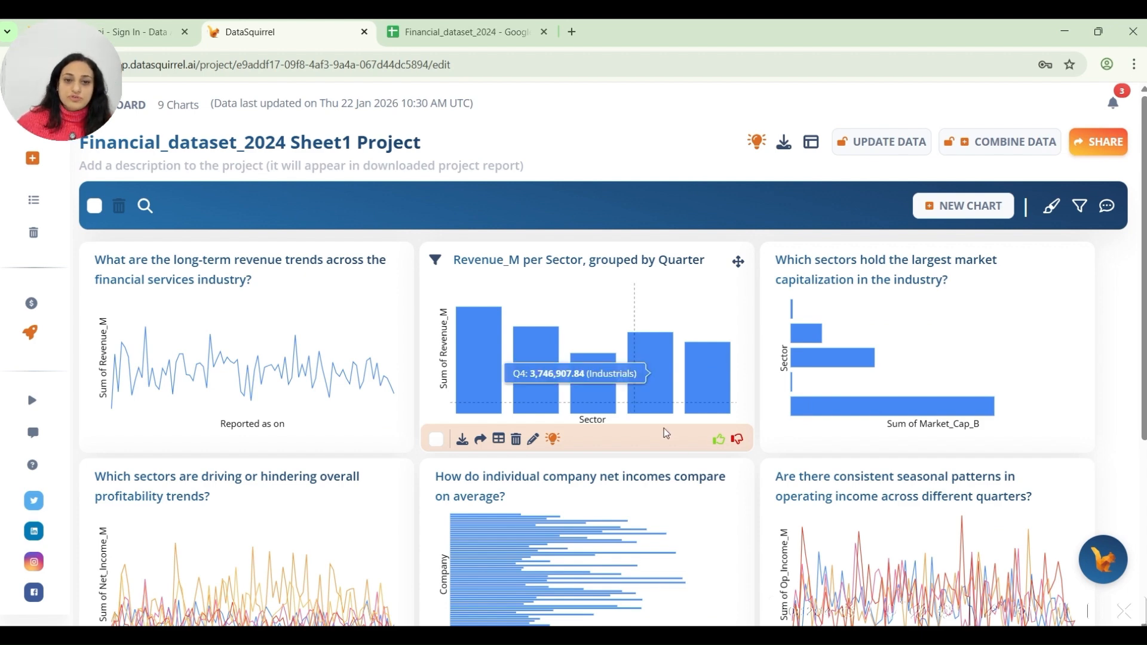
pyautogui.scroll(-5, 665, 428)
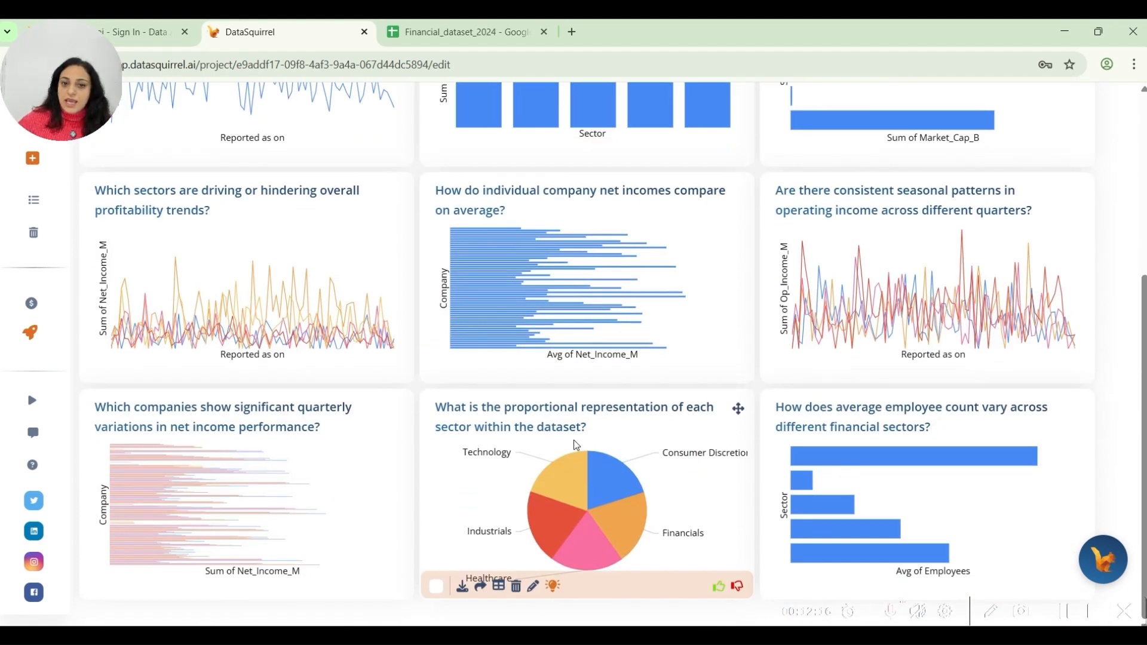
pyautogui.scroll(4, 573, 439)
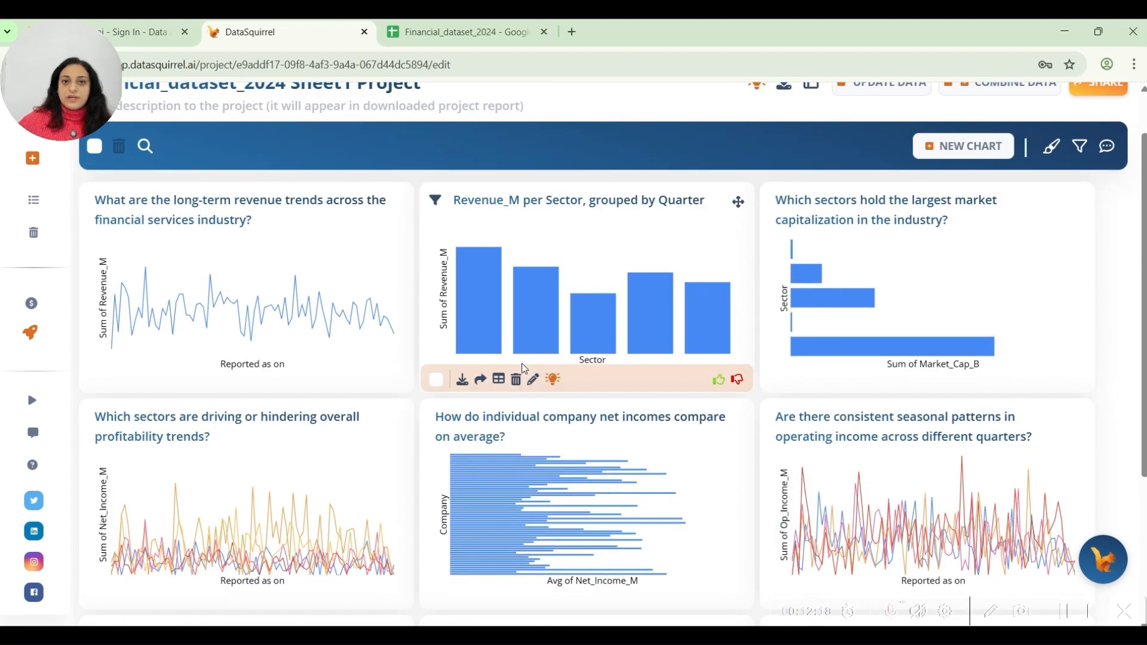
# Ask the Squirby assistant "show me list of top 5 companies y market cap".
pyautogui.click(1106, 566)
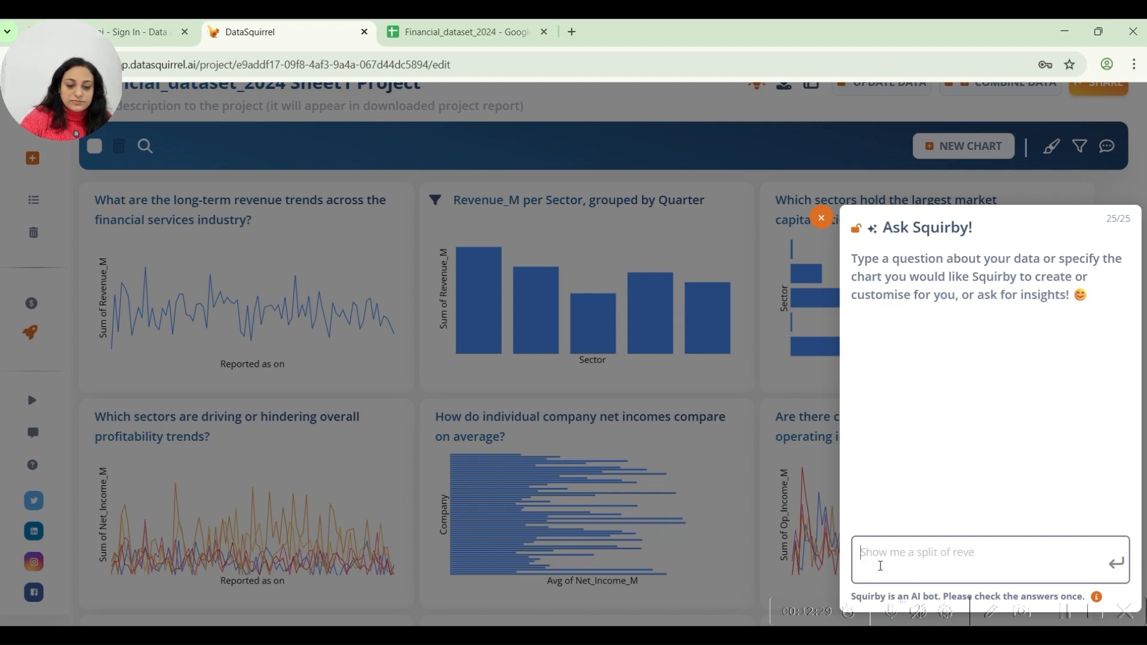
pyautogui.write('show me lis')
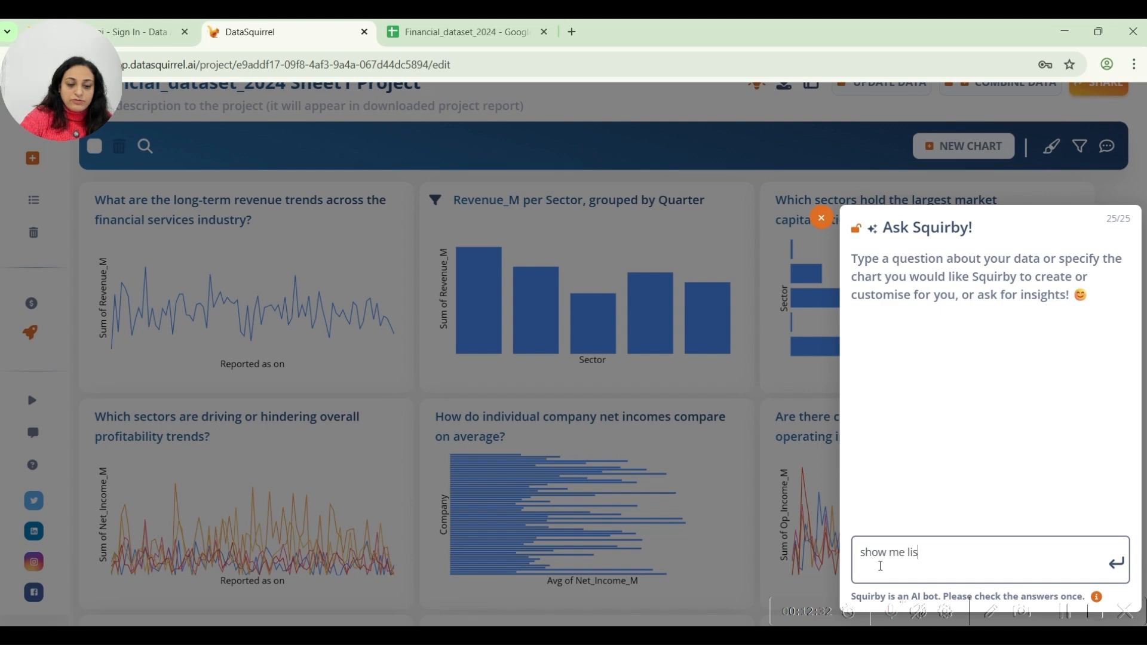
pyautogui.write('t of top ')
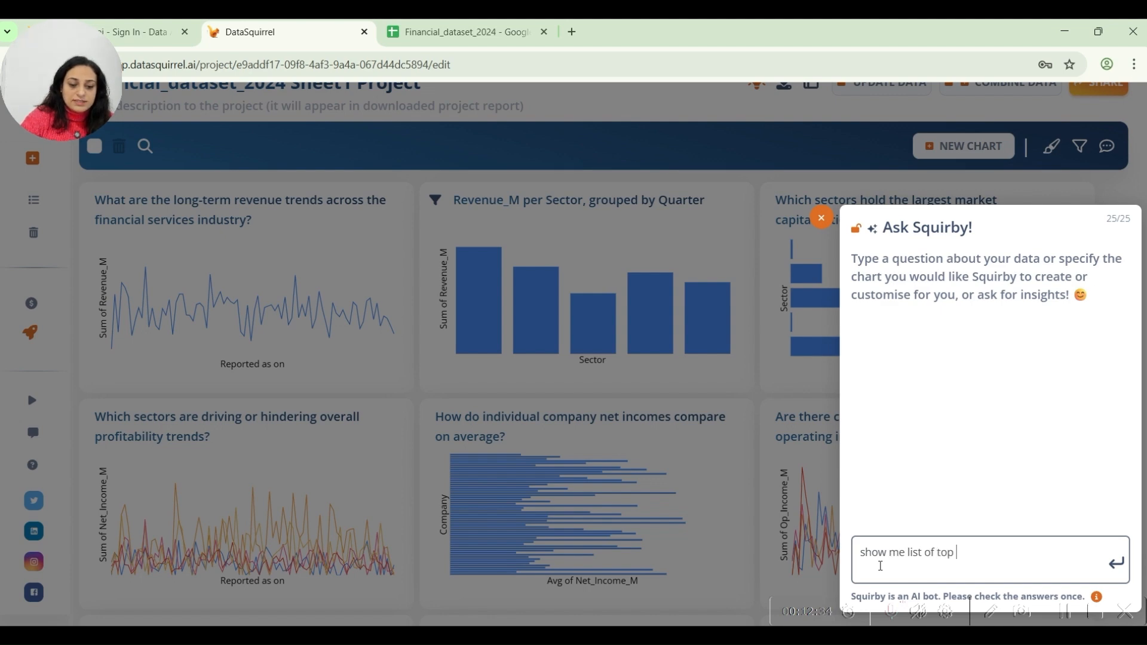
pyautogui.write('5 companies y')
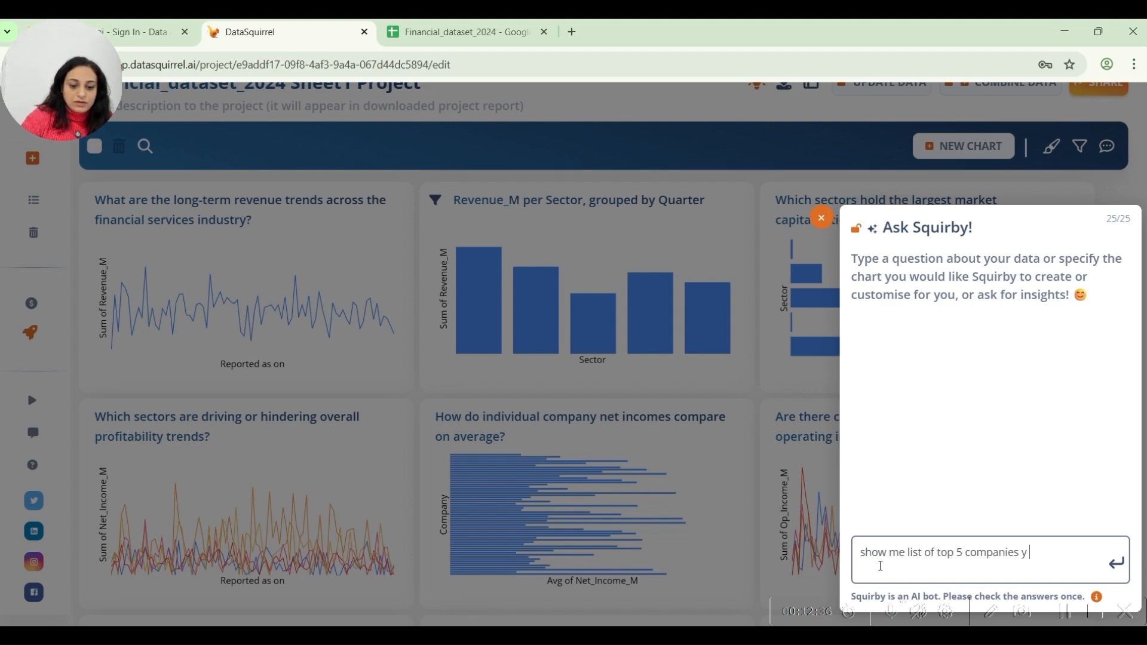
pyautogui.write(' market cap')
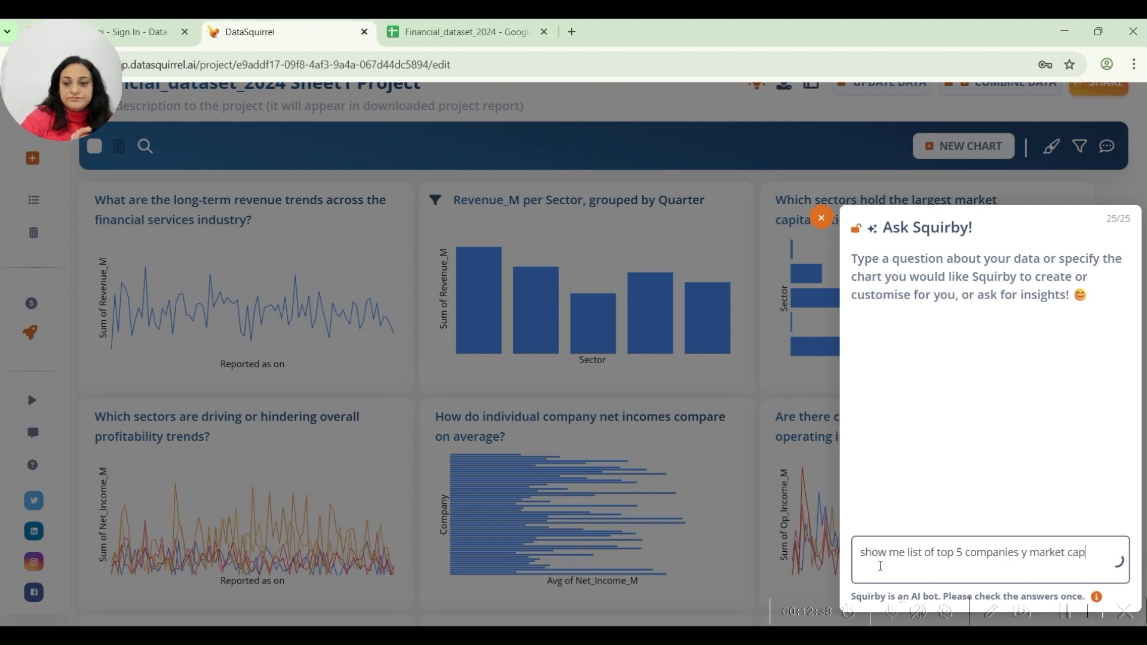
pyautogui.press('Return')
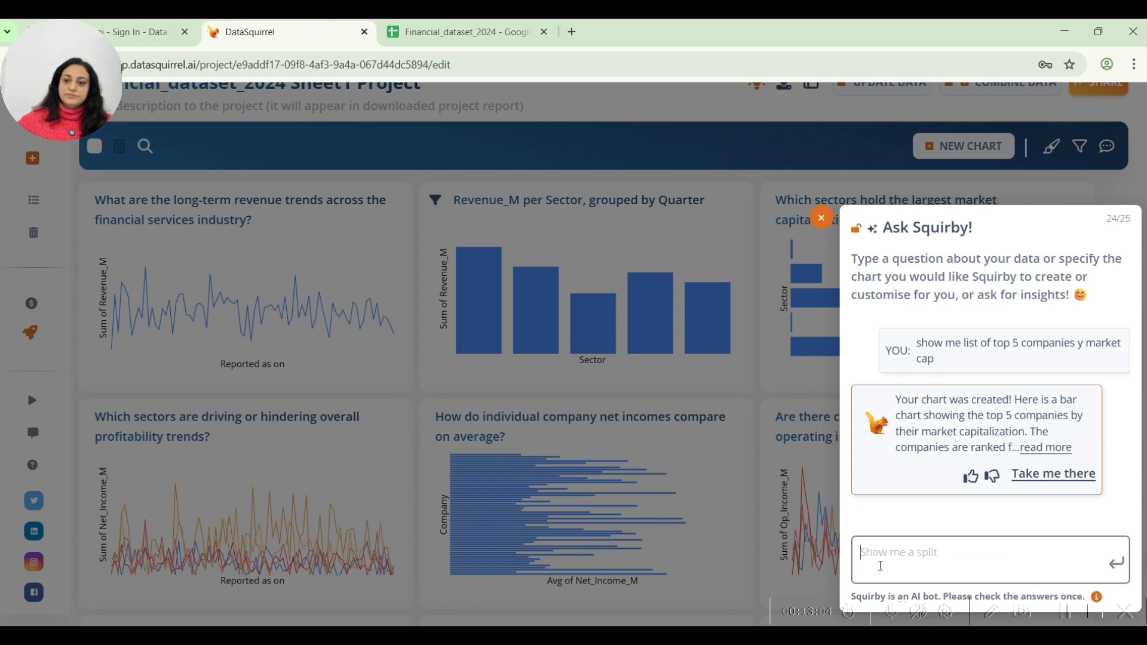
# Read Squirby's full reply and open the market capitalization chart it created.
pyautogui.click(1042, 448)
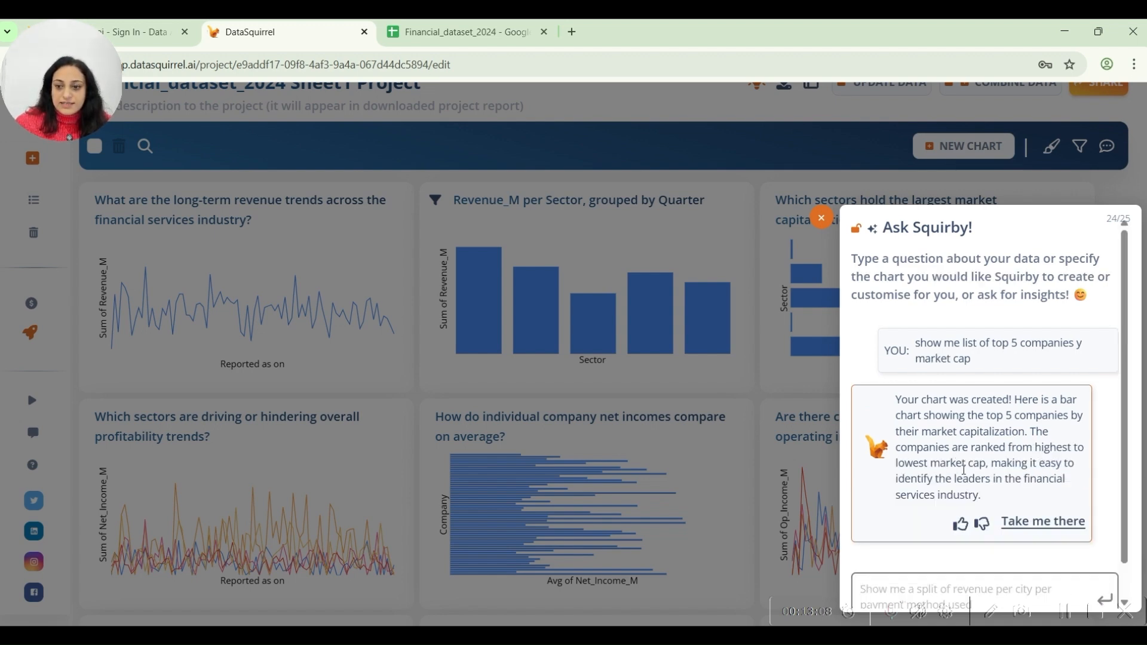
pyautogui.moveTo(978, 416); pyautogui.dragTo(1042, 416)
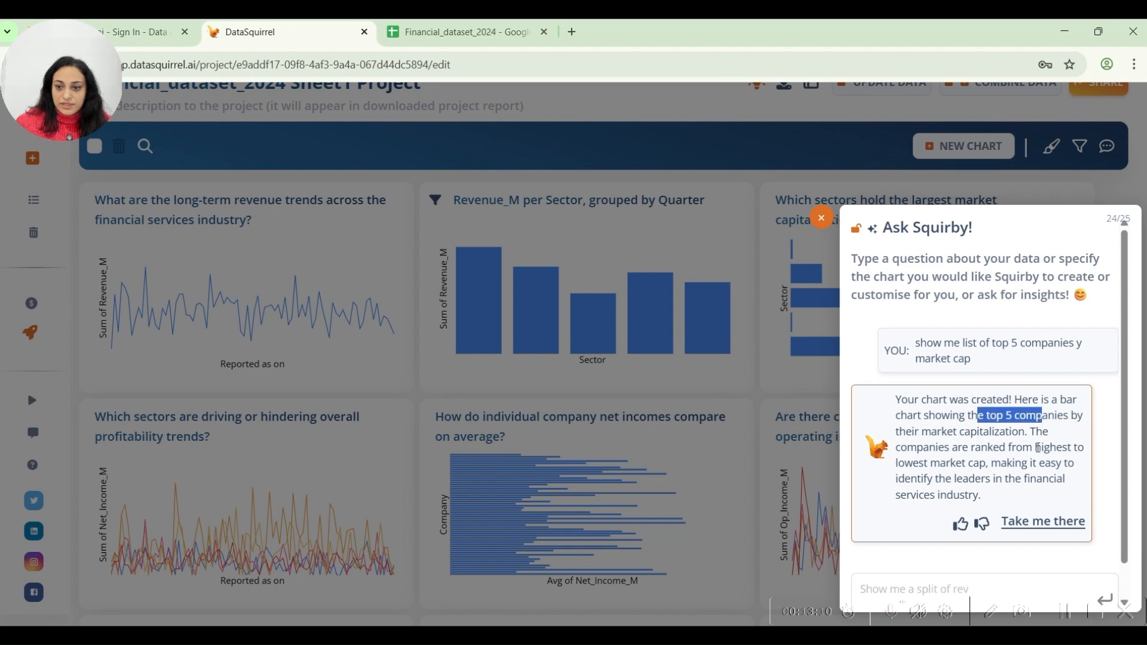
pyautogui.click(1037, 525)
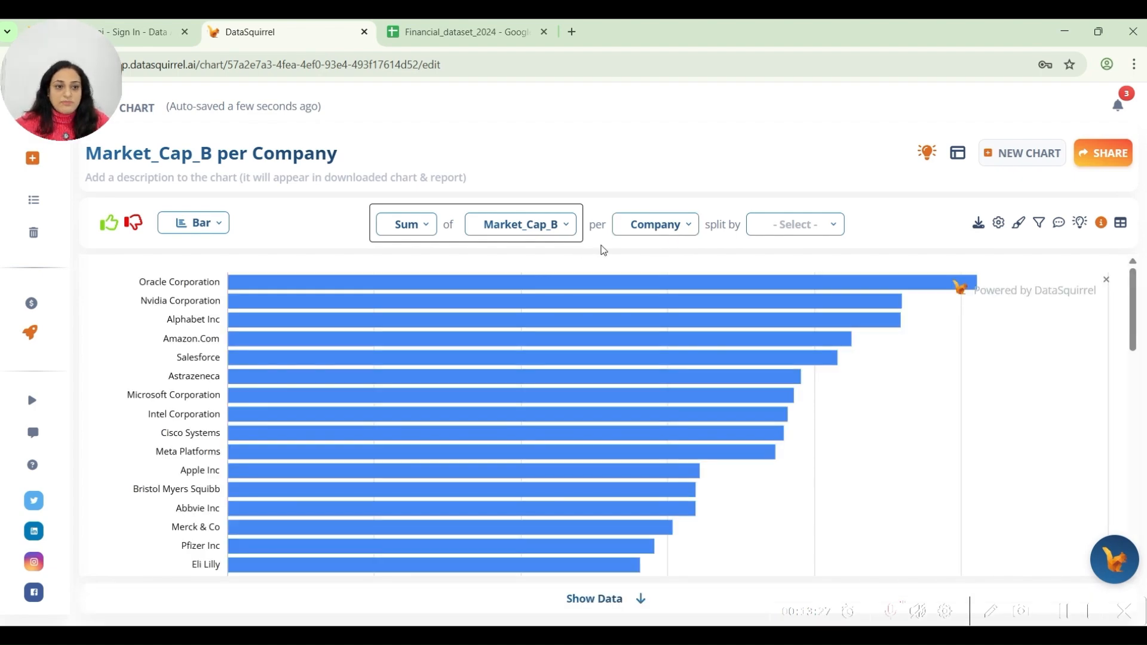
# Examine the company names along the whole market cap chart for duplicate spellings of the same company.
pyautogui.scroll(-6, 573, 376)
pyautogui.scroll(2, 561, 418)
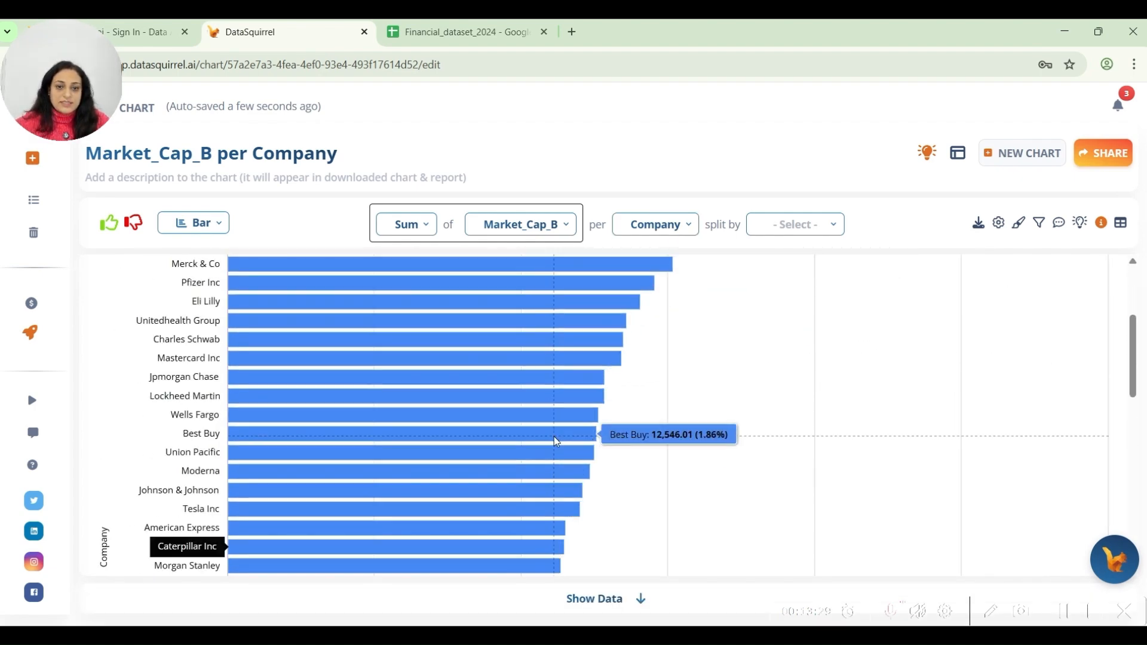
pyautogui.scroll(4, 554, 436)
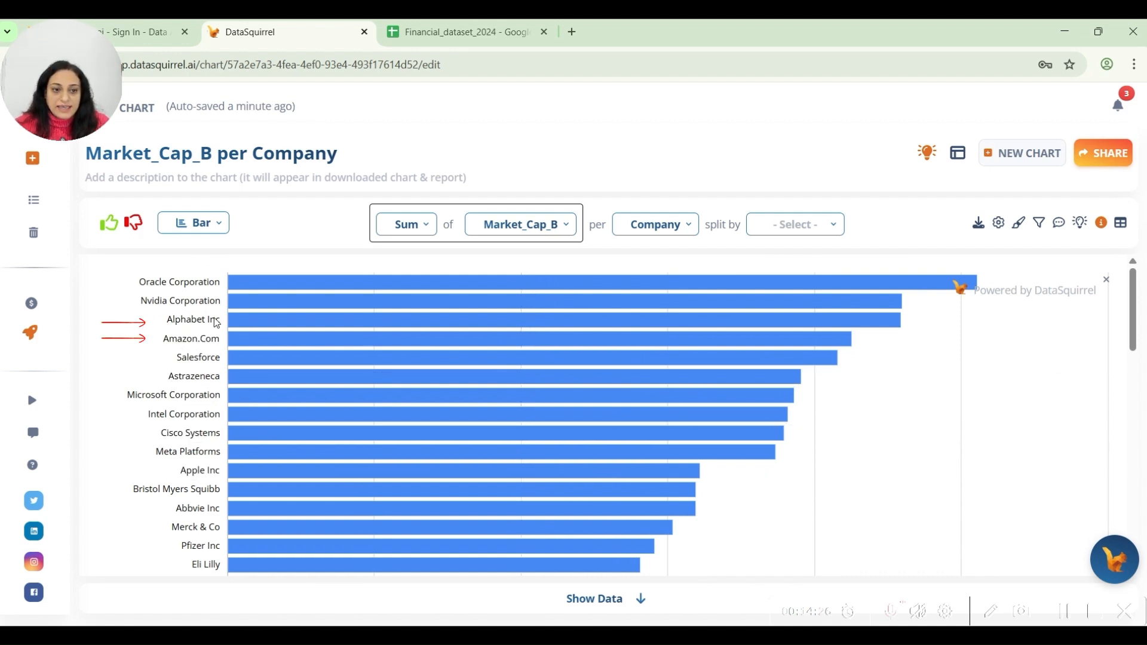
pyautogui.scroll(-15, 289, 459)
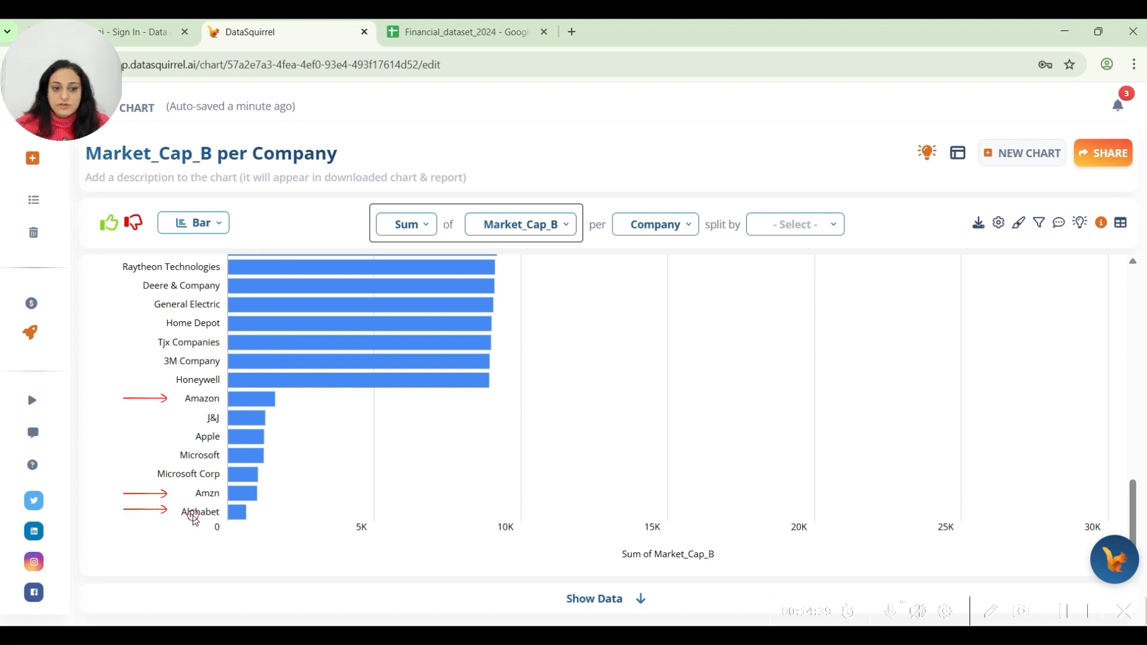
pyautogui.scroll(10, 438, 533)
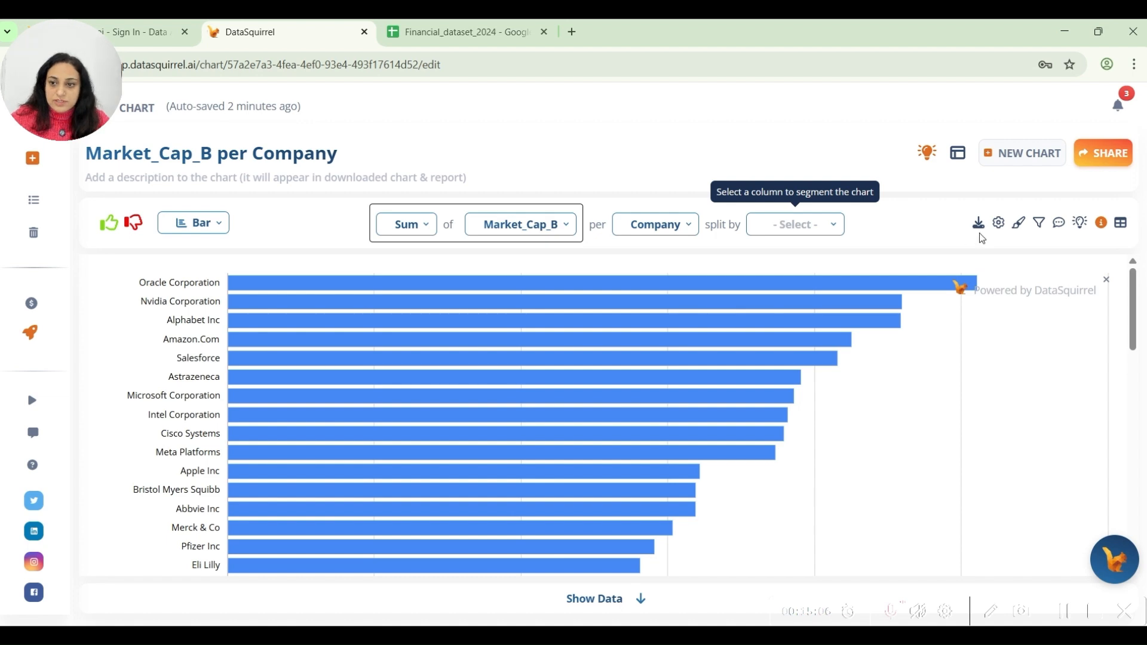
# Filter the Market_Cap_B per Company chart by Top / Bottom to include only the top 7 companies.
pyautogui.click(1039, 223)
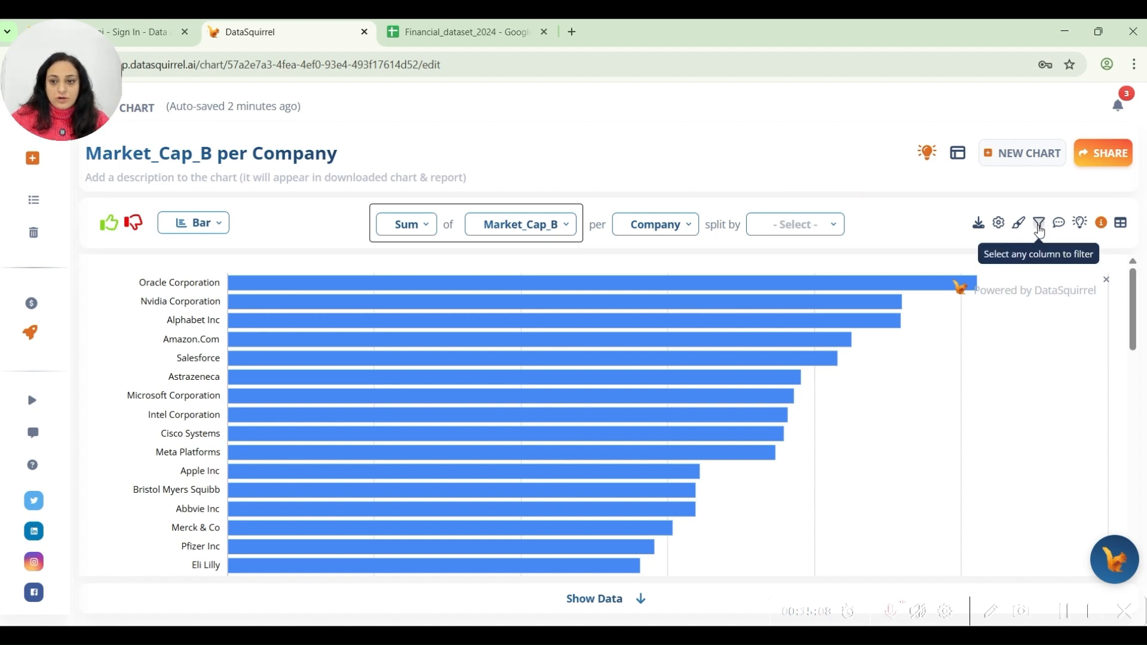
pyautogui.click(887, 401)
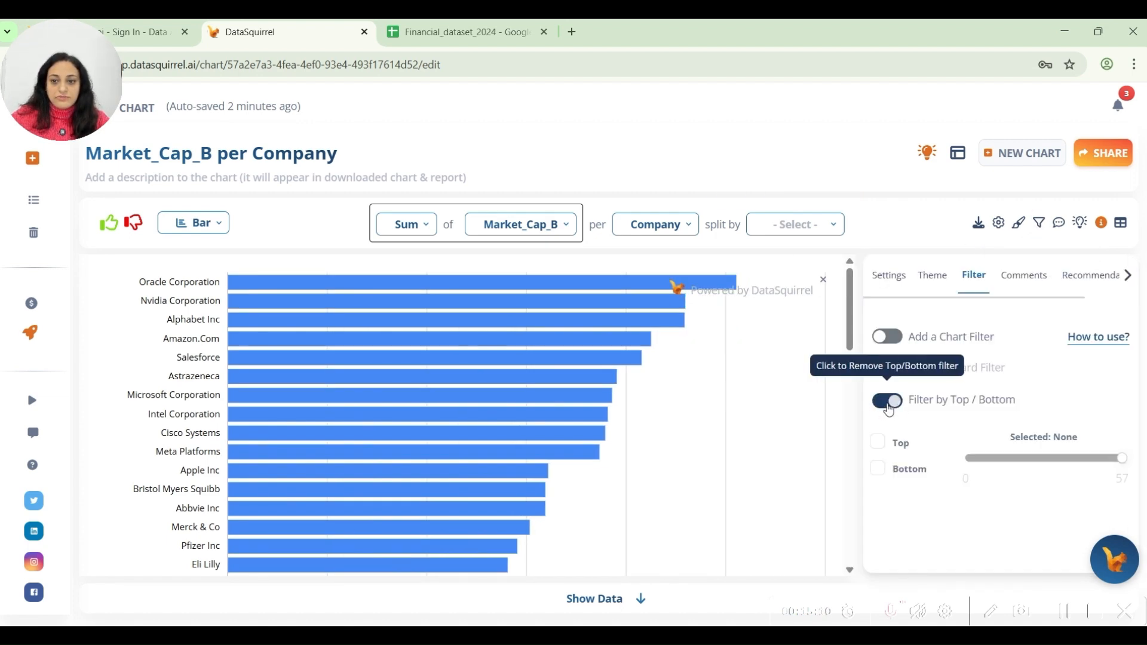
pyautogui.click(877, 441)
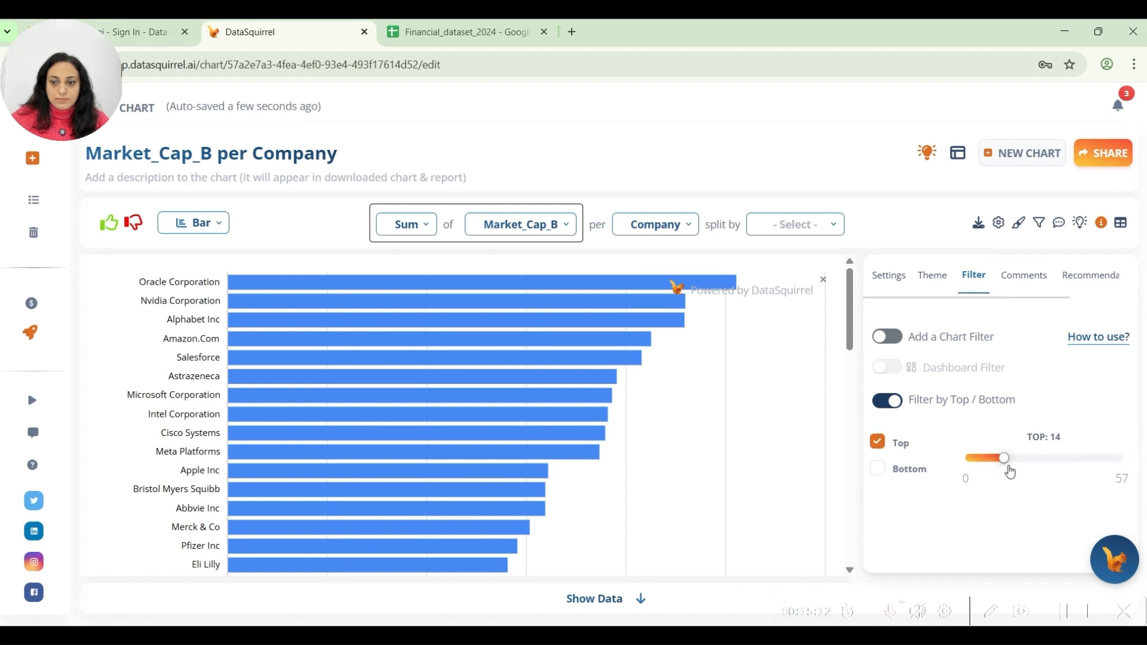
pyautogui.moveTo(1010, 463); pyautogui.dragTo(984, 460)
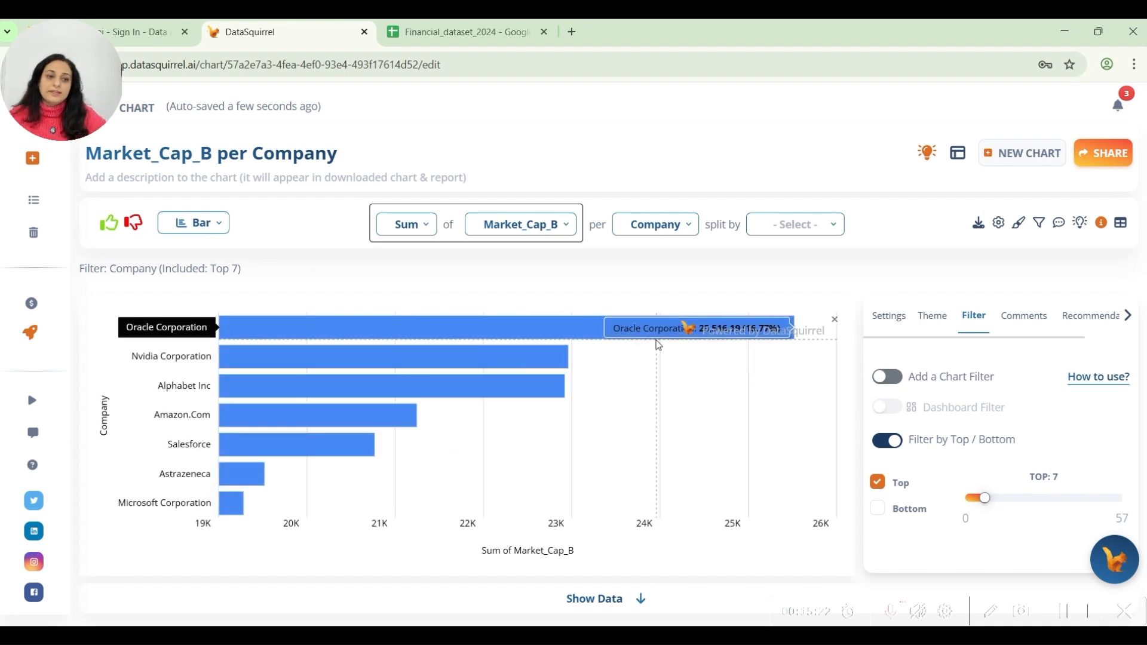
# Generate chart insights and add the insight about Oracle Corporation's highest Market_Cap_B value as the chart description.
pyautogui.click(927, 152)
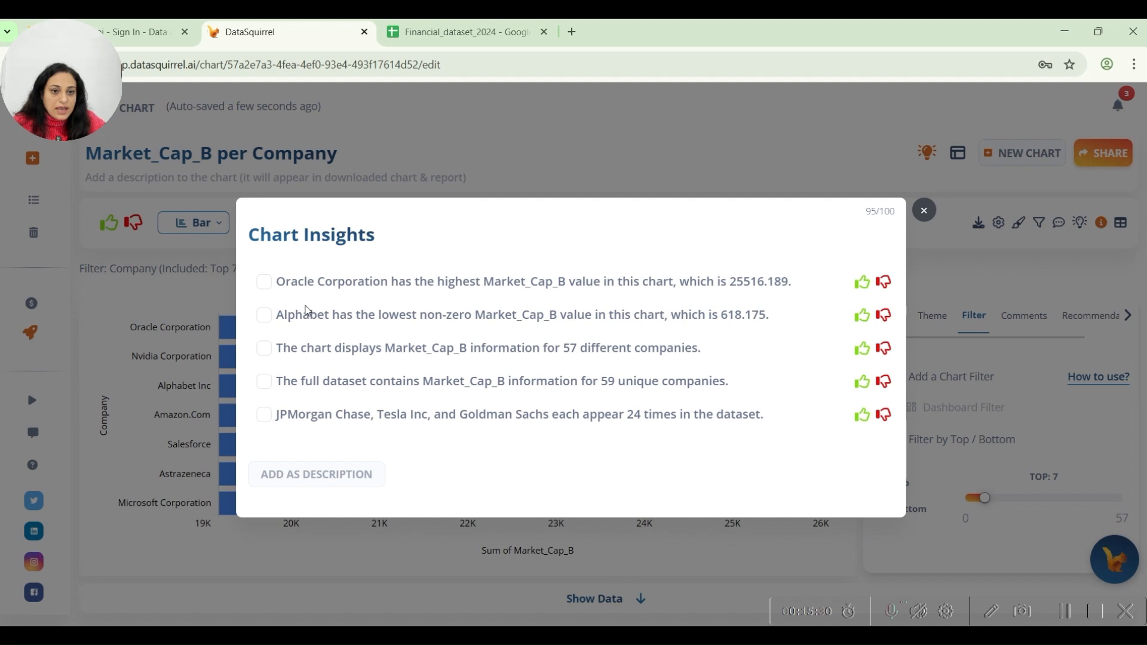
pyautogui.click(271, 284)
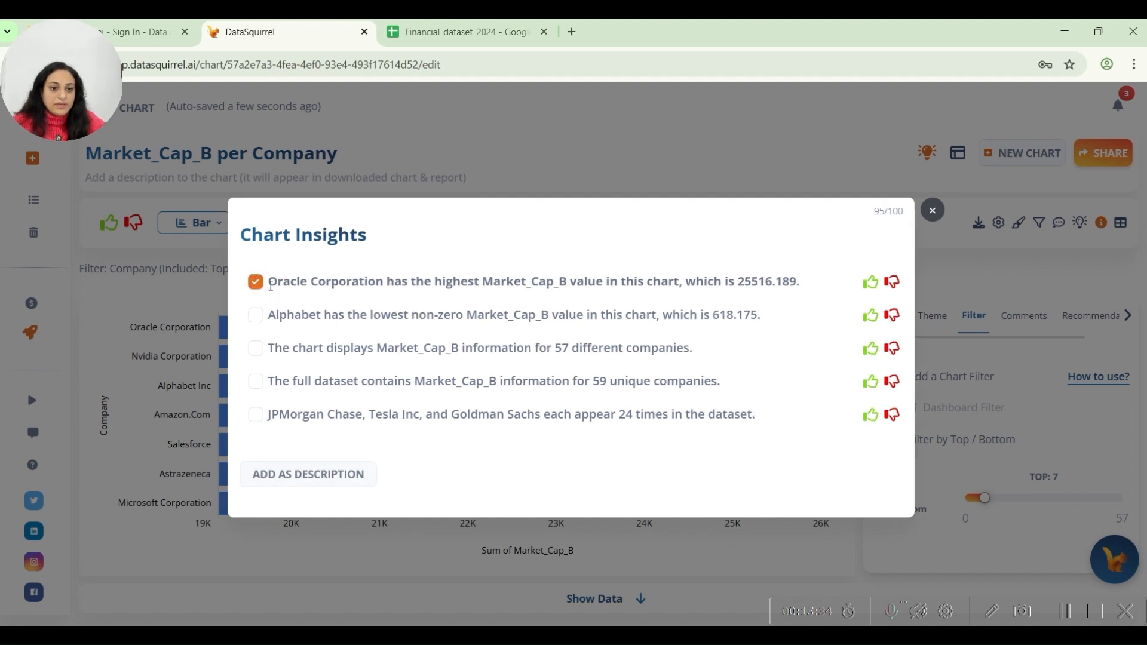
pyautogui.click(300, 473)
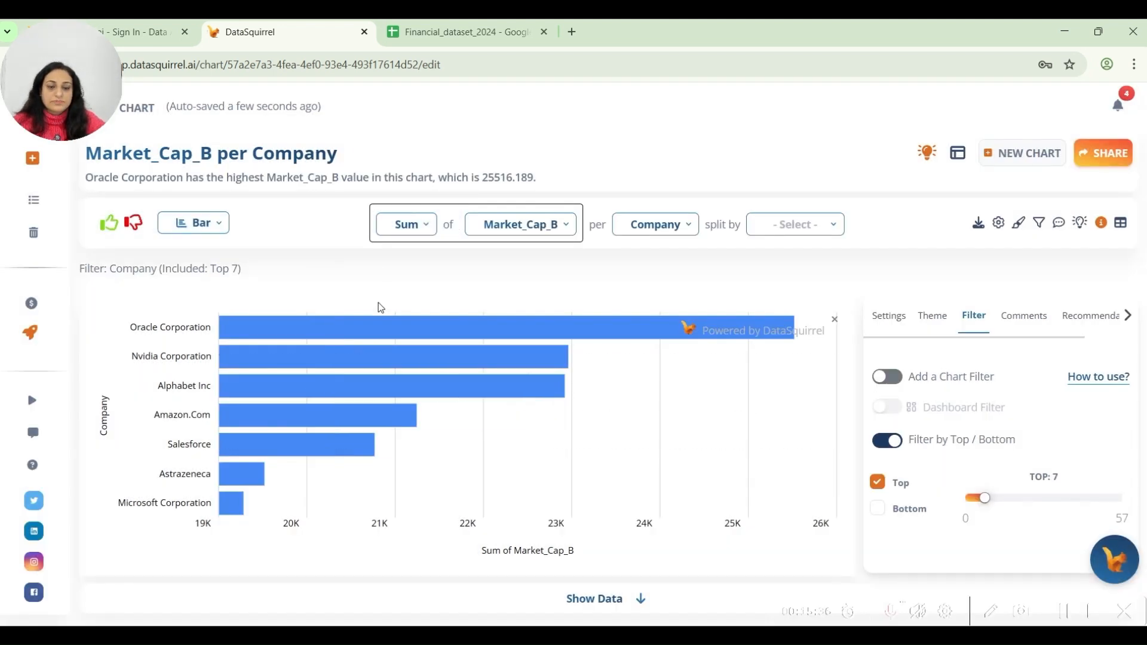
# Post the comment "amzn is same as Amazon" on the Market_Cap_B per Company chart.
pyautogui.click(1057, 224)
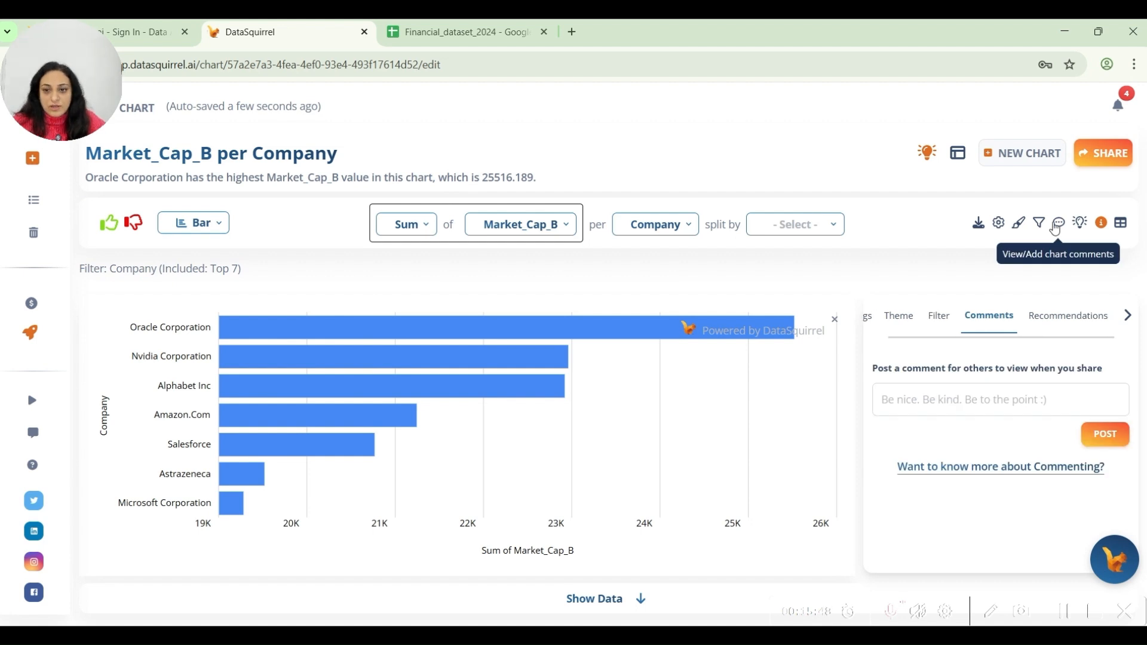
pyautogui.click(937, 405)
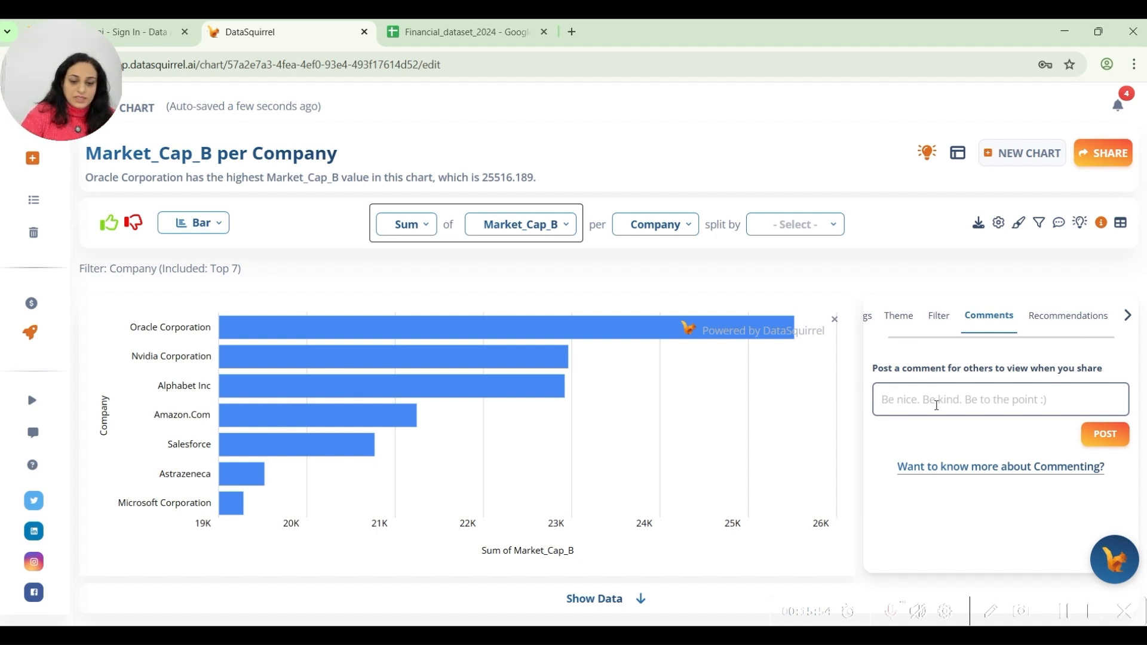
pyautogui.write('amzn ')
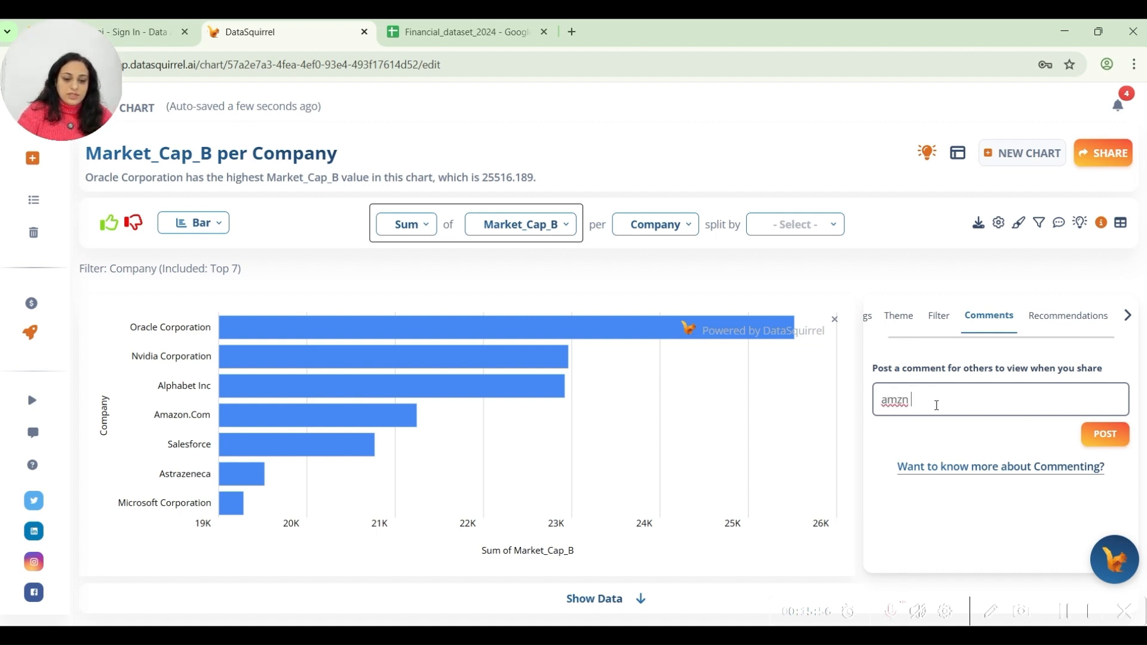
pyautogui.write('is same as Amazon')
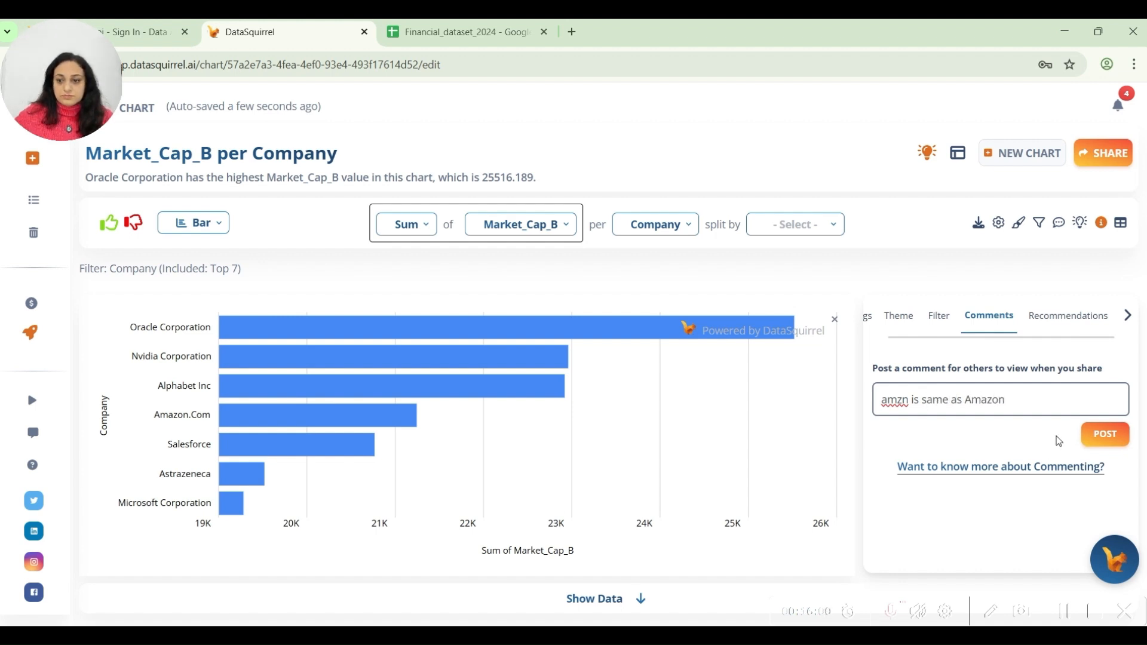
pyautogui.click(1091, 438)
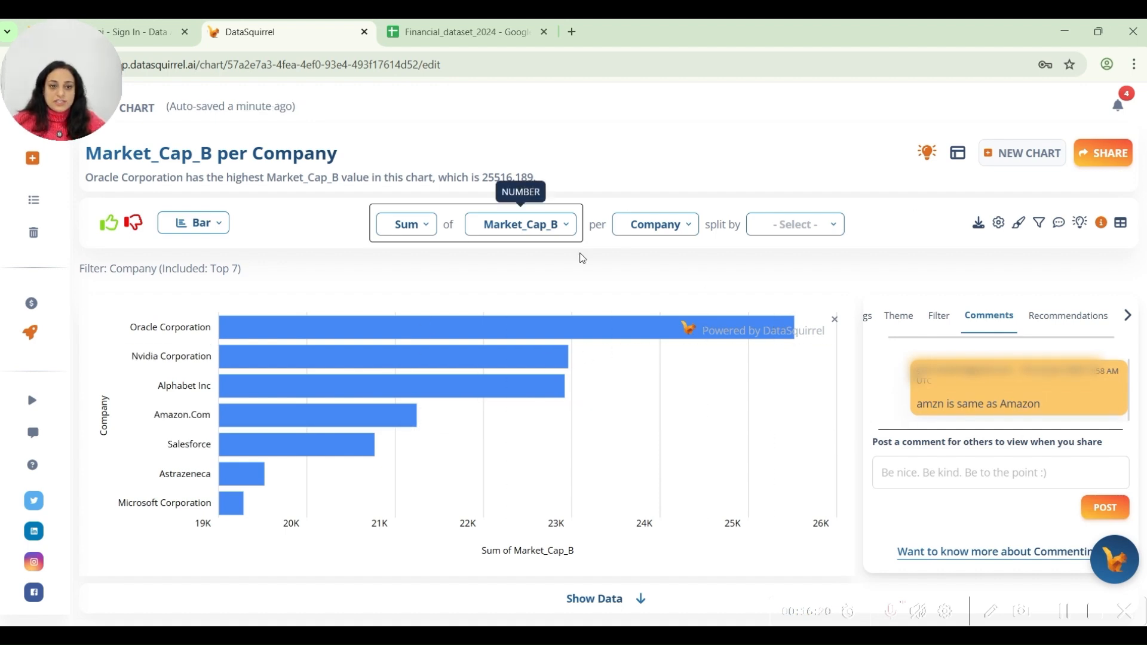
pyautogui.moveTo(923, 407); pyautogui.dragTo(1039, 404)
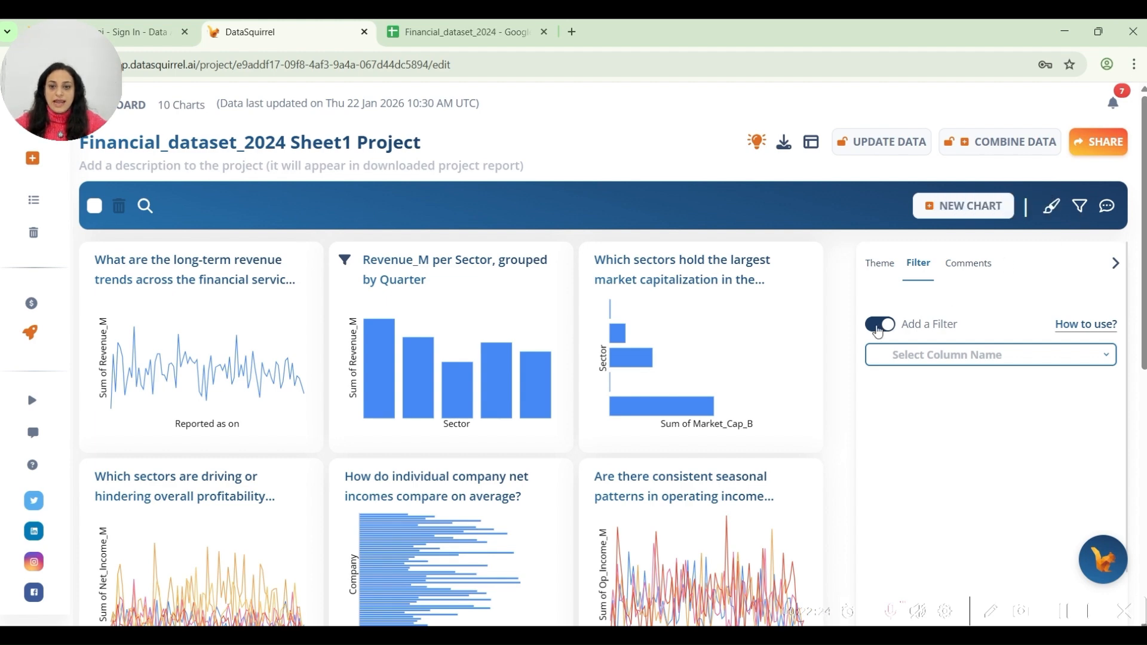
# Apply a dashboard filter on the Year column for the last full 1 quarter until the last datapoint.
pyautogui.click(947, 360)
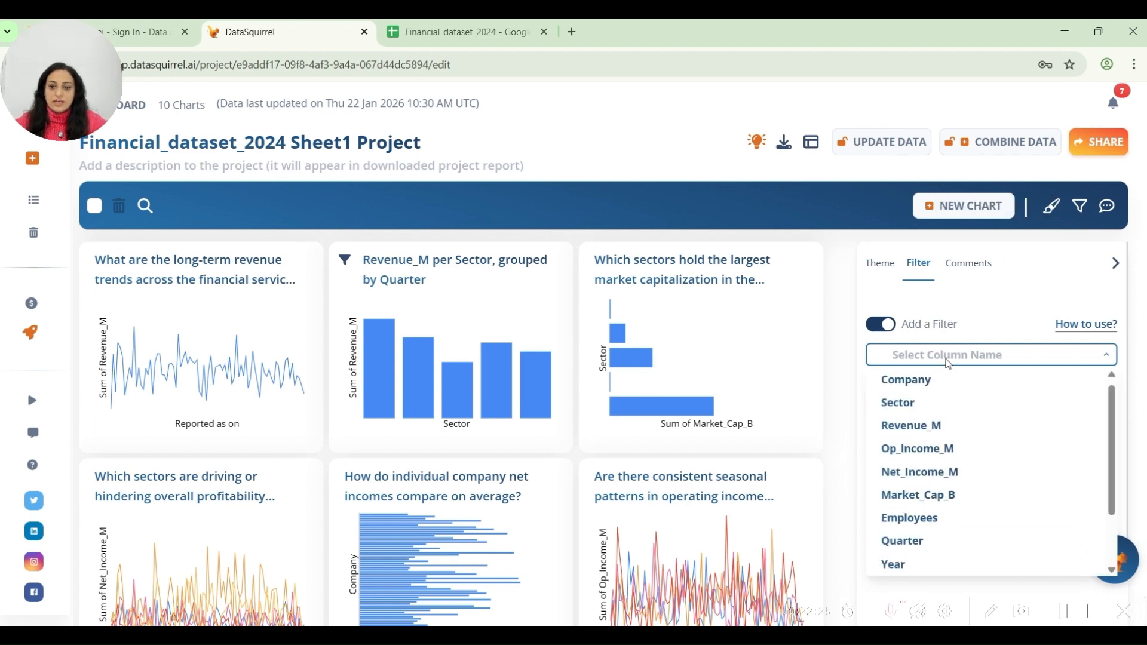
pyautogui.click(900, 564)
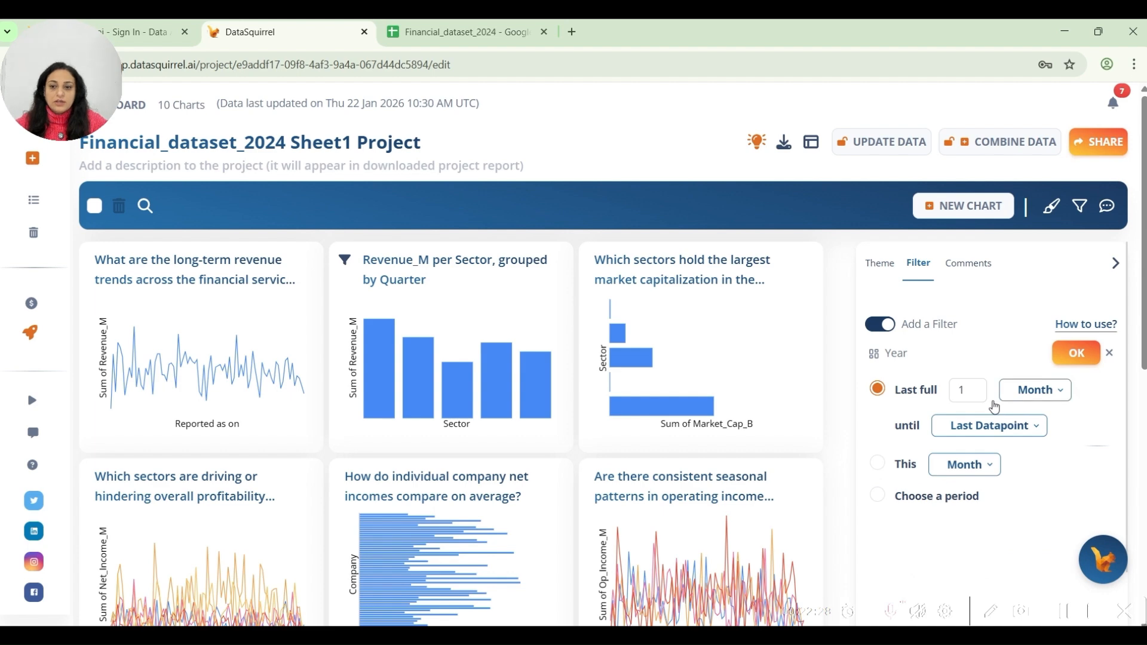
pyautogui.click(1038, 390)
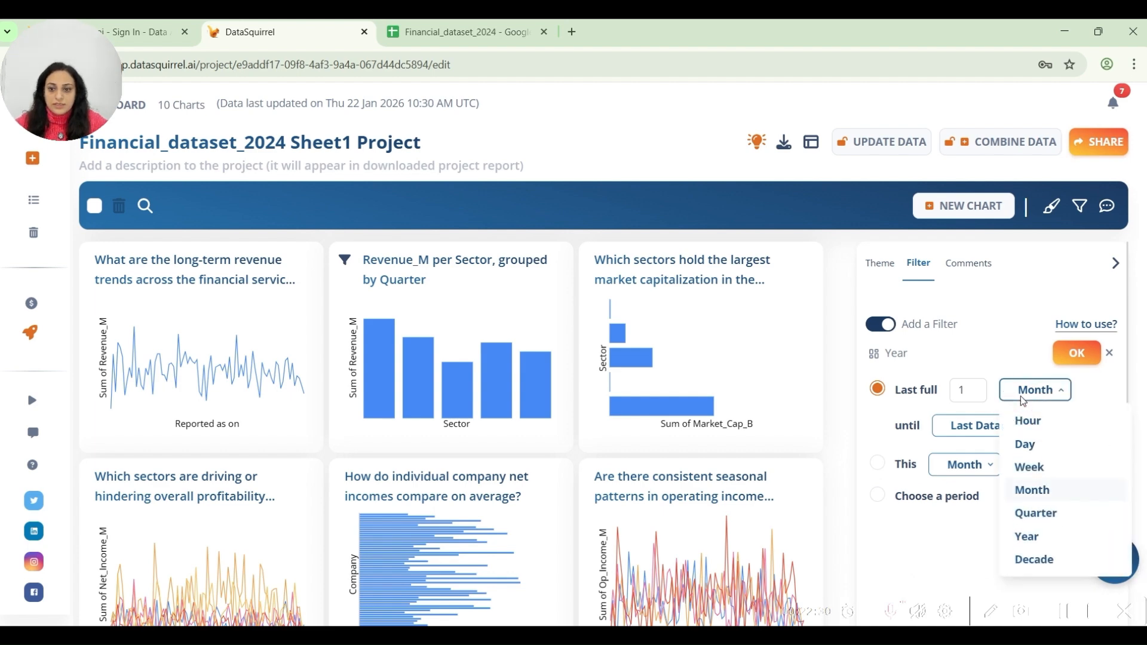
pyautogui.click(1050, 508)
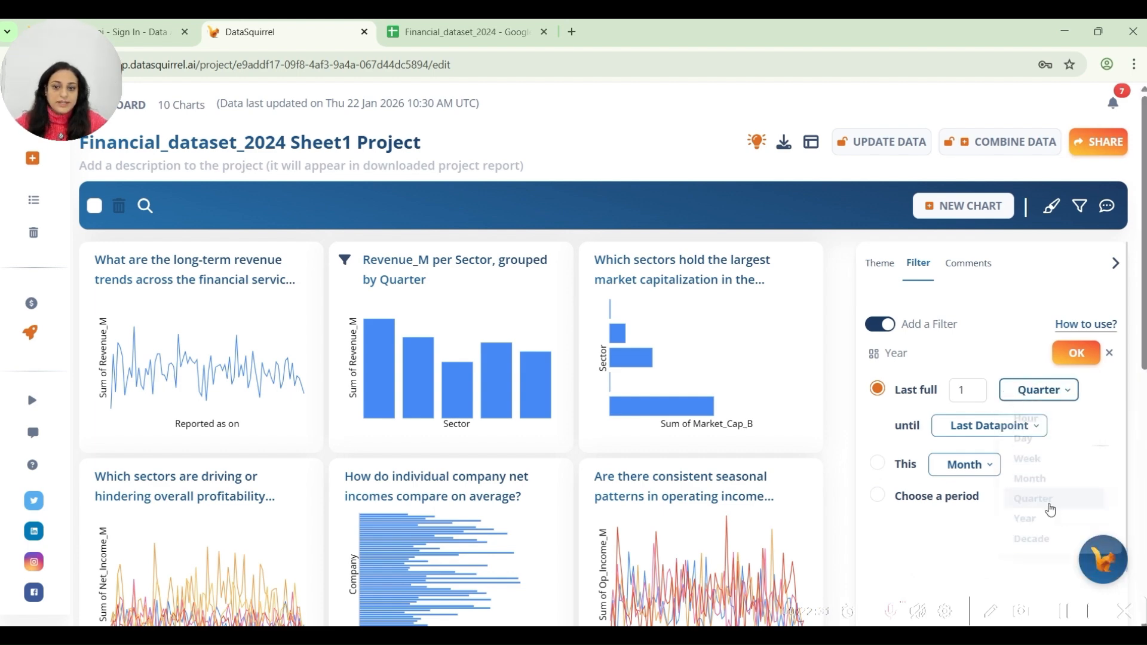
pyautogui.click(1076, 353)
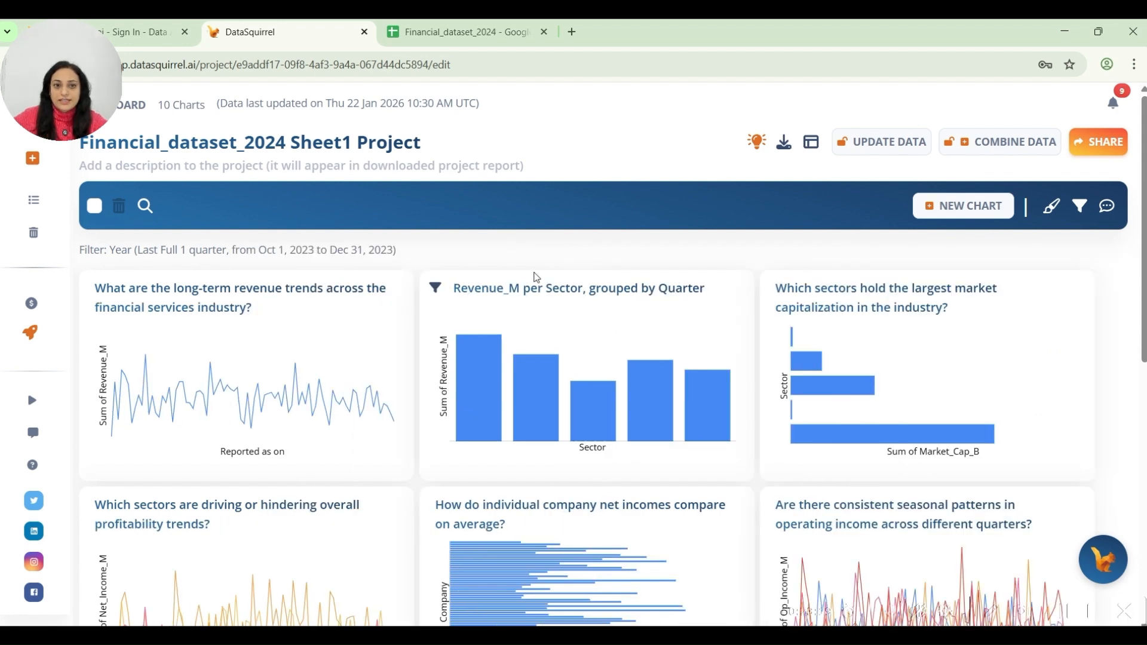
# Delete the chart on long-term revenue trends across the financial services industry and widen the Revenue_M per Sector chart to span two columns.
pyautogui.scroll(-1, 532, 276)
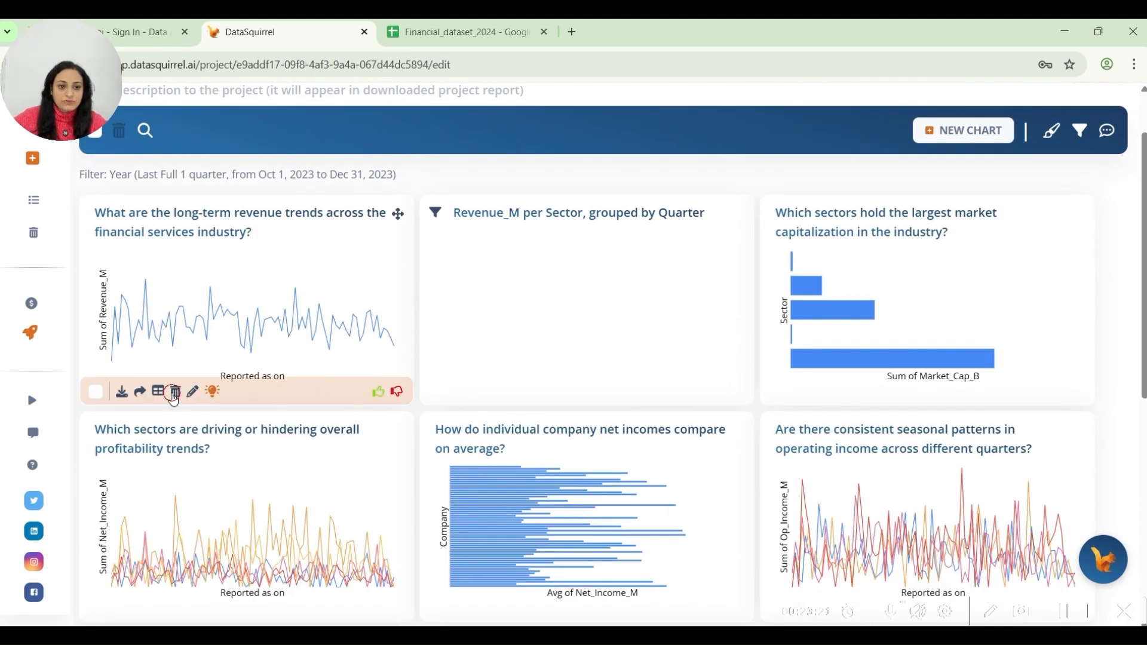
pyautogui.click(175, 391)
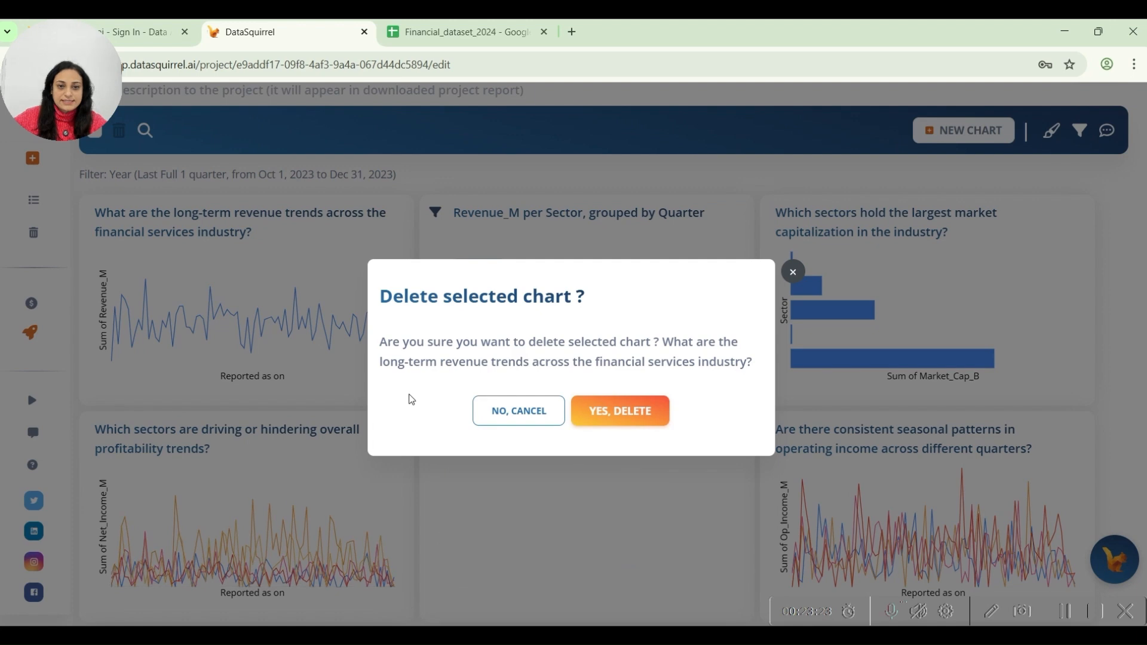
pyautogui.click(579, 404)
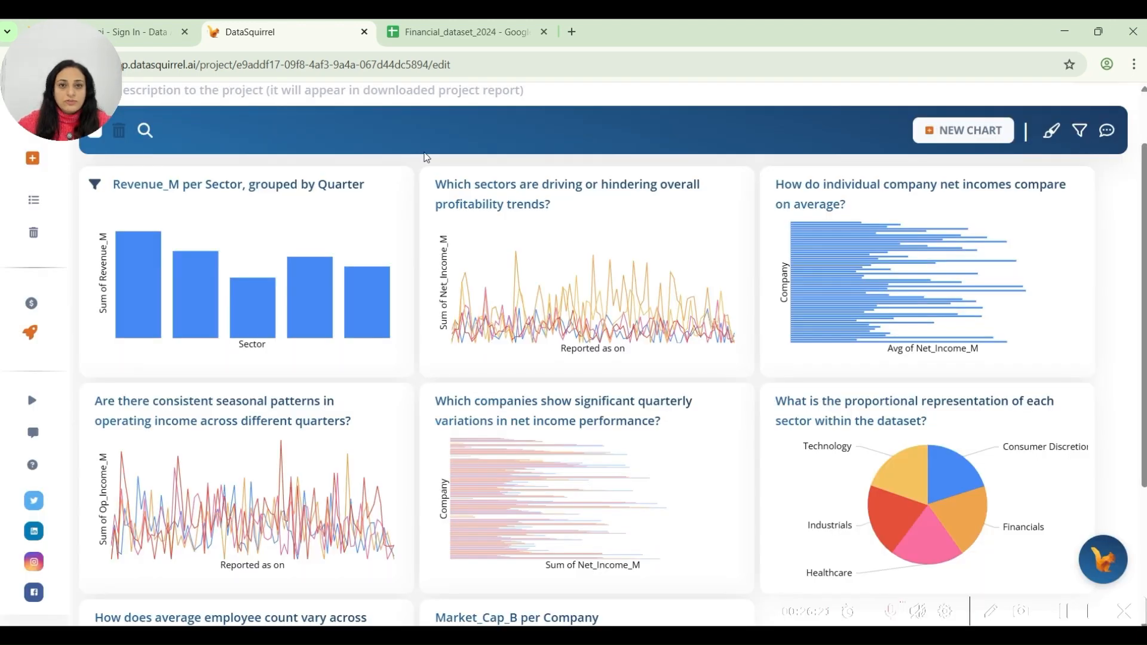
pyautogui.click(410, 181)
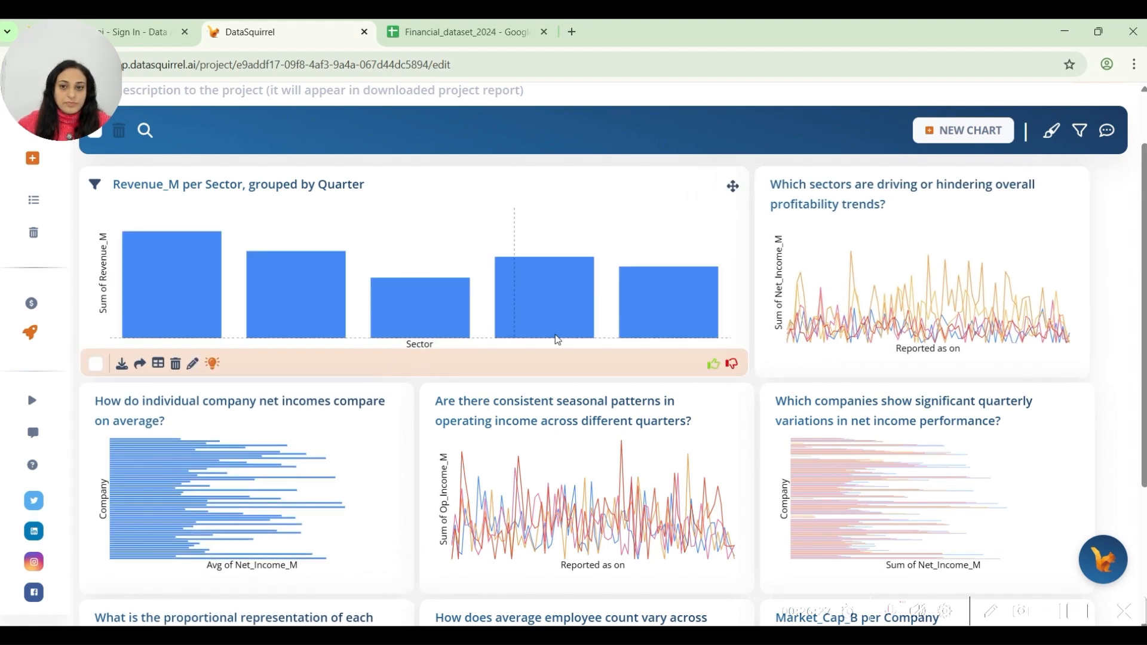
# Try to download the dashboard as a PPT/PDF report, then dismiss the download options.
pyautogui.scroll(1, 797, 172)
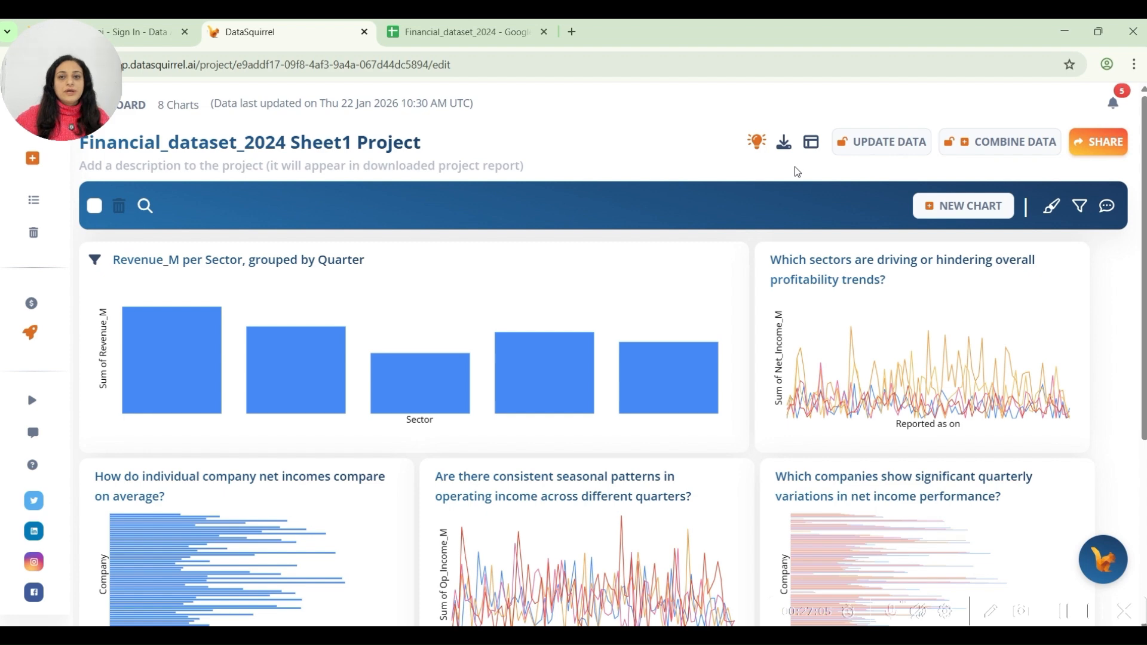
pyautogui.click(783, 143)
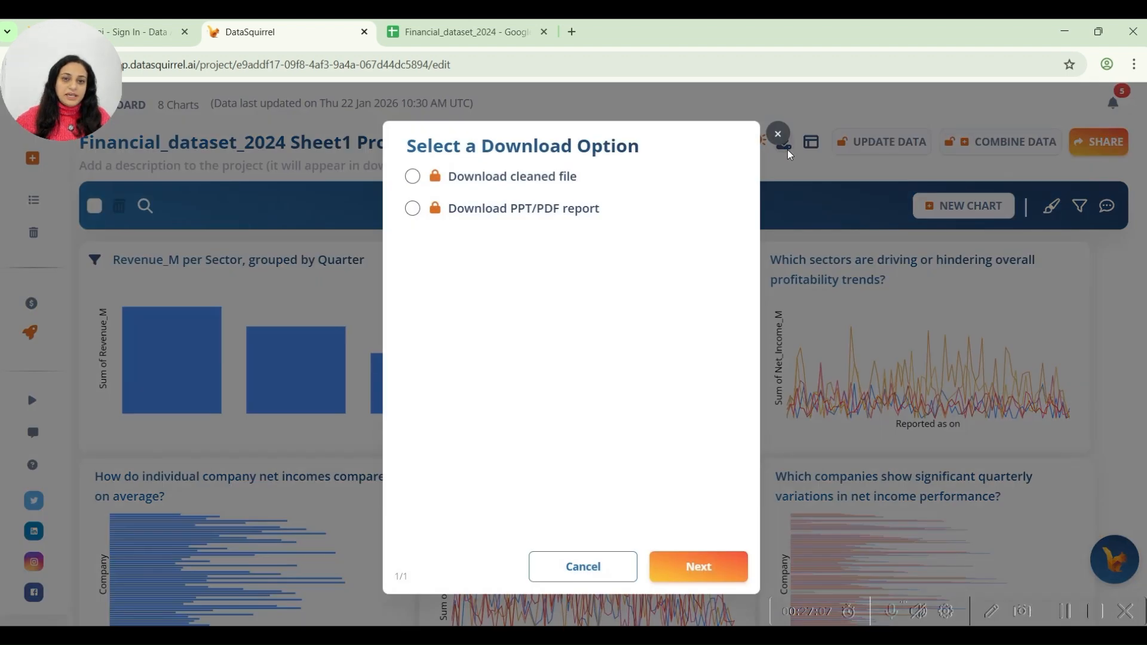
pyautogui.click(550, 220)
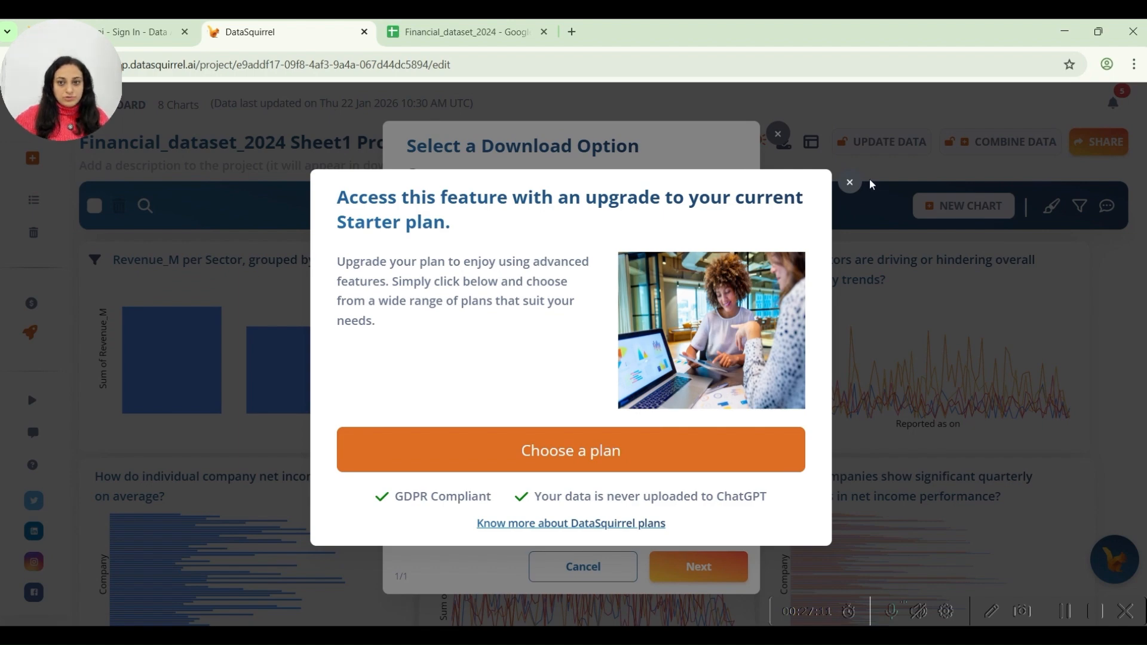
pyautogui.click(849, 182)
pyautogui.click(583, 566)
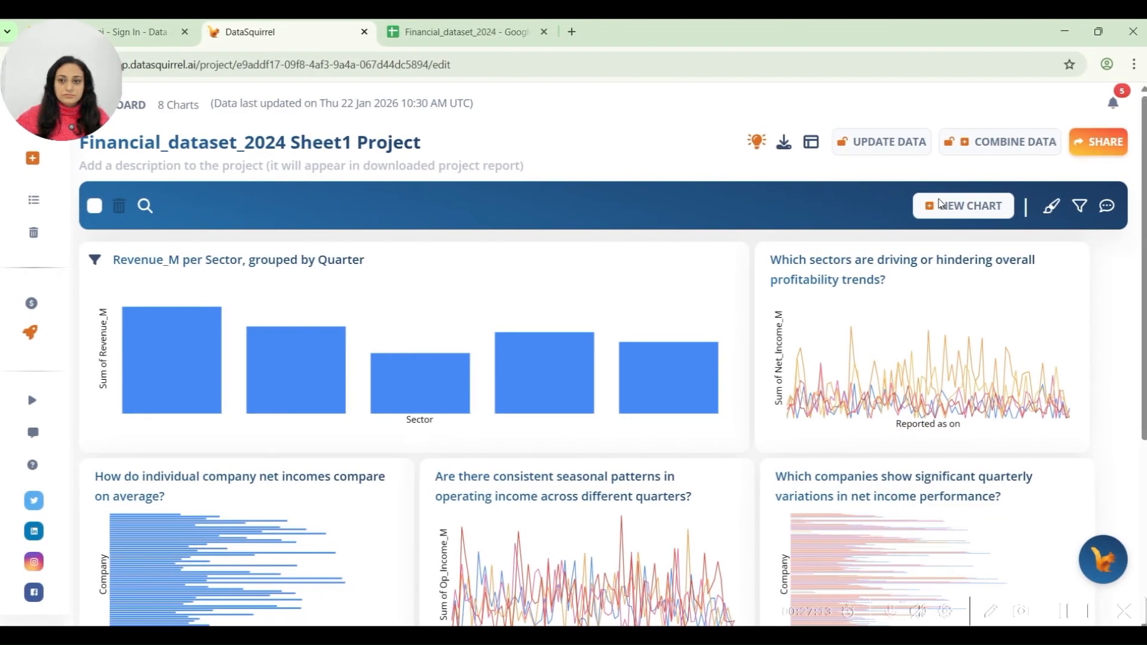